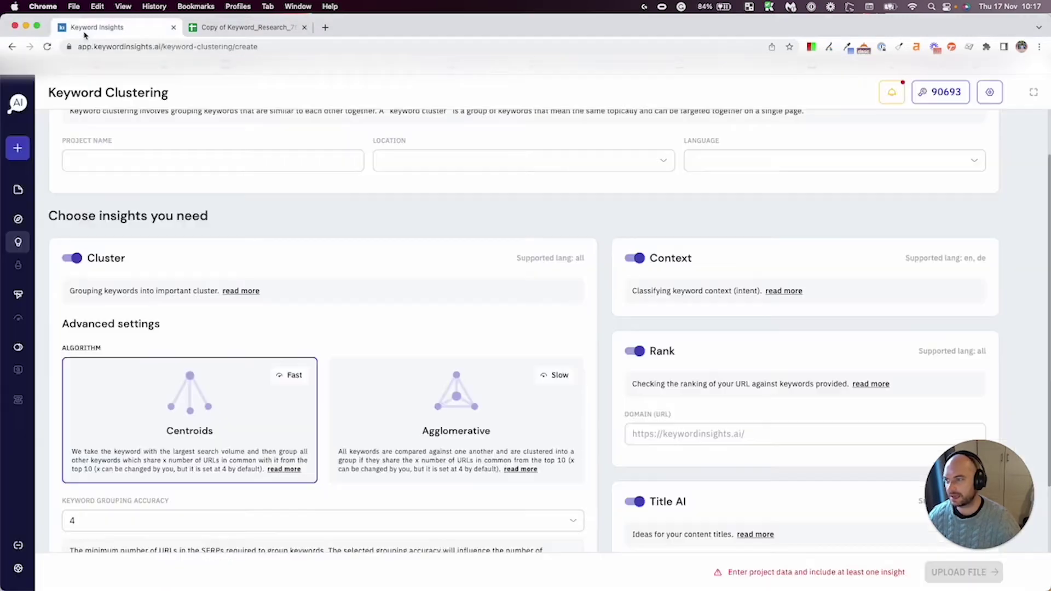
In Keyword Insights, go from the Projects list to a new Keyword Clustering project setup
{"action": "key", "text": "ctrl+shift+Tab"}
{"action": "mouse_move", "coordinate": [22, 242]}
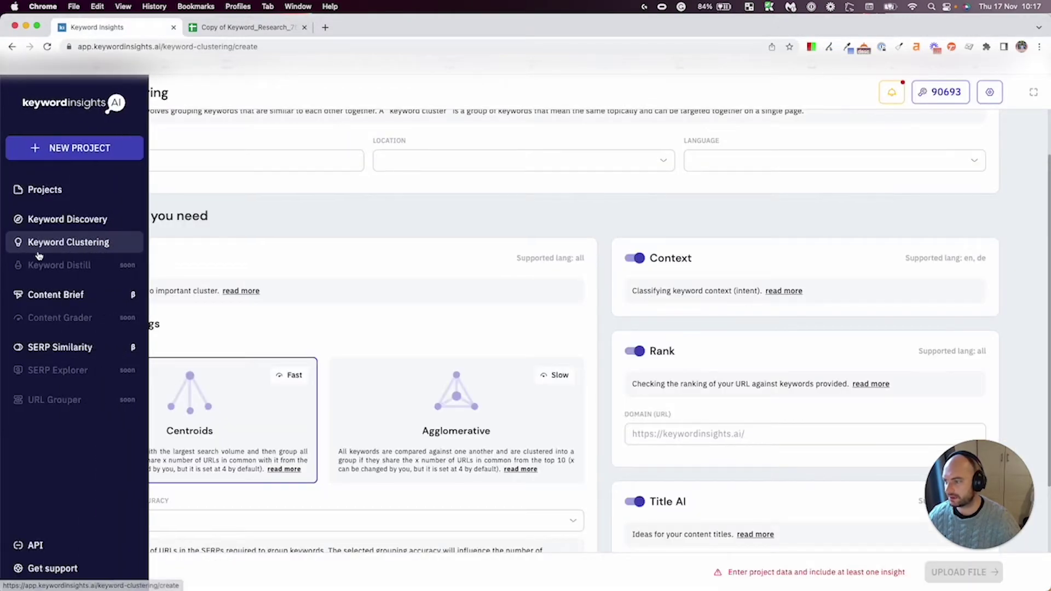
{"action": "left_click", "coordinate": [44, 190]}
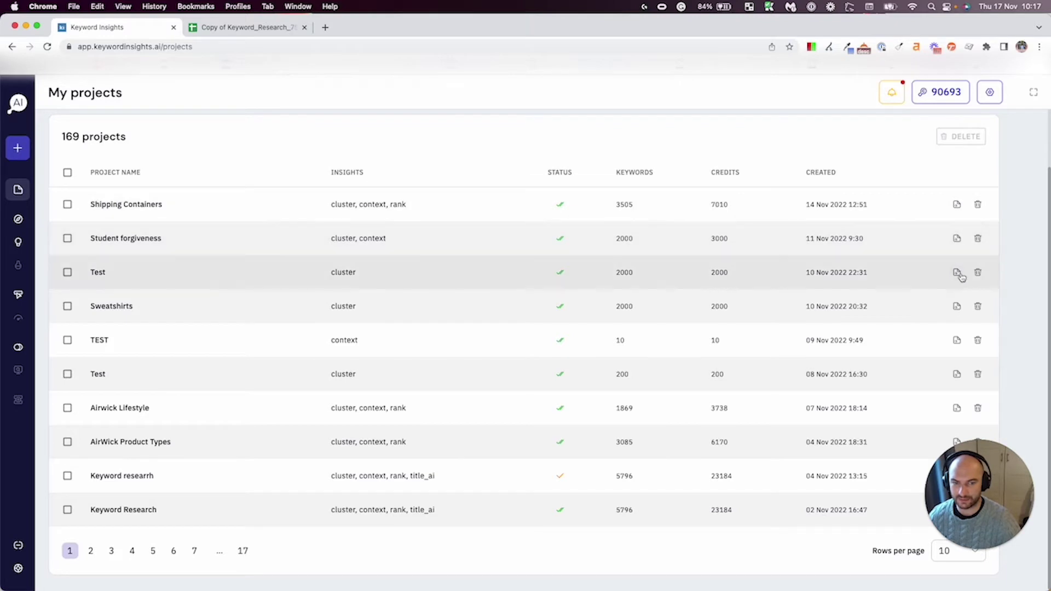
{"action": "mouse_move", "coordinate": [18, 242]}
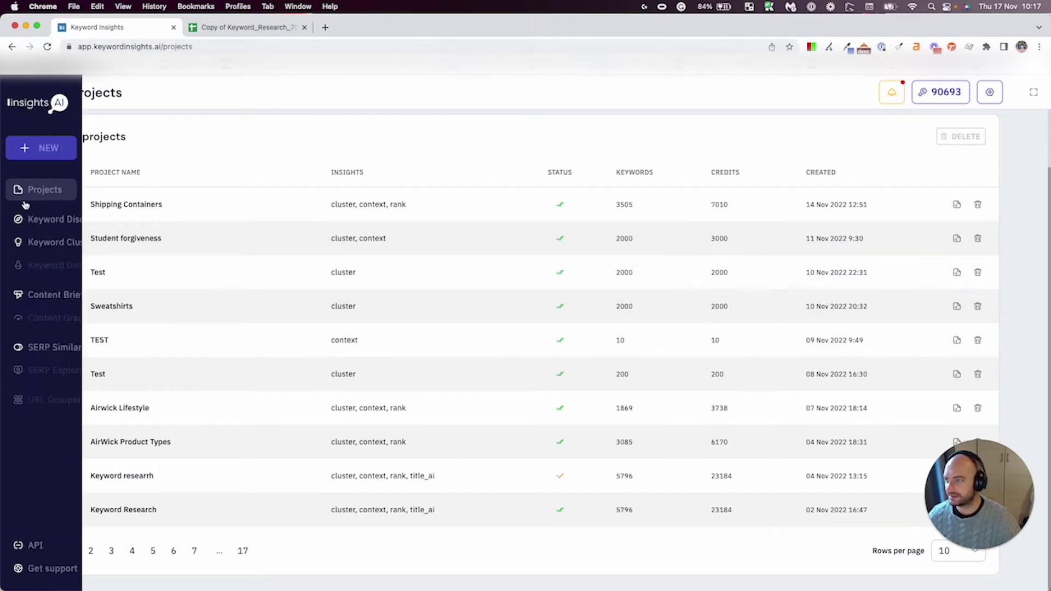
{"action": "left_click", "coordinate": [58, 242]}
{"action": "left_click", "coordinate": [258, 27]}
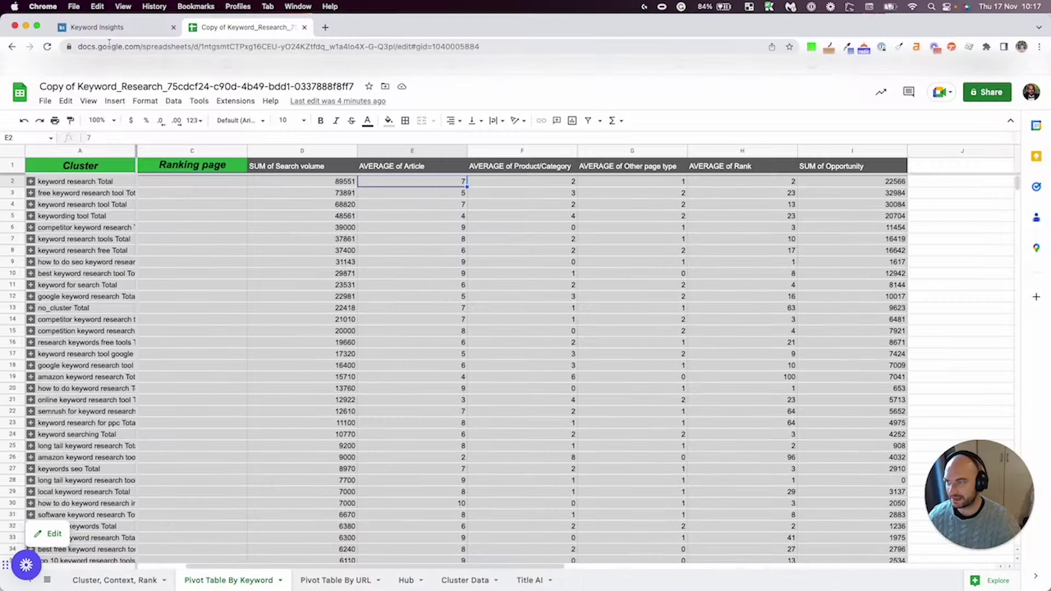
{"action": "left_click", "coordinate": [107, 26]}
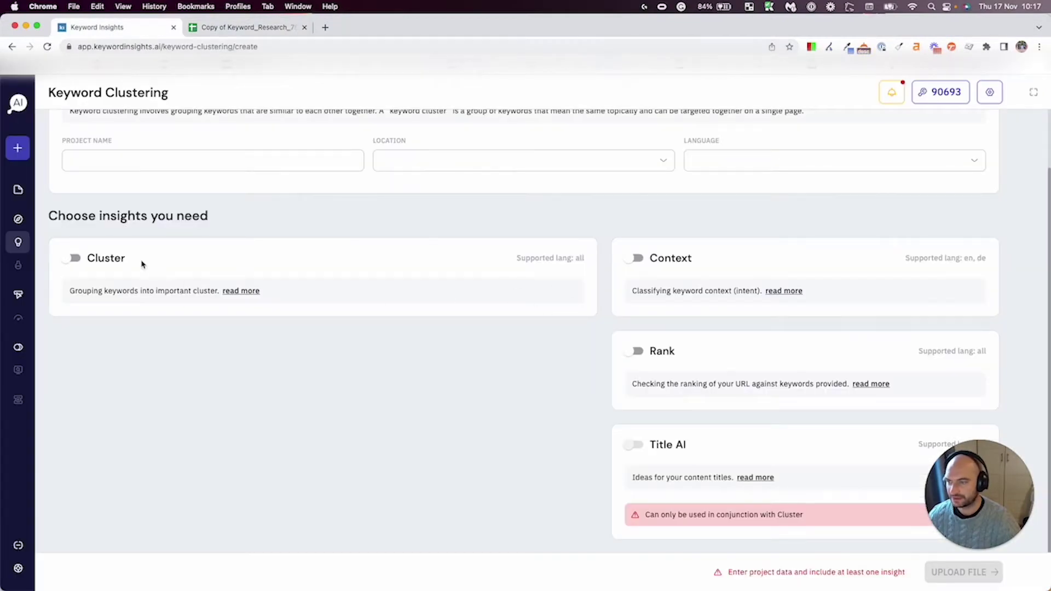
Enable only the Context insight, leaving Cluster and Rank off, and return to the spreadsheet
{"action": "left_click", "coordinate": [73, 259]}
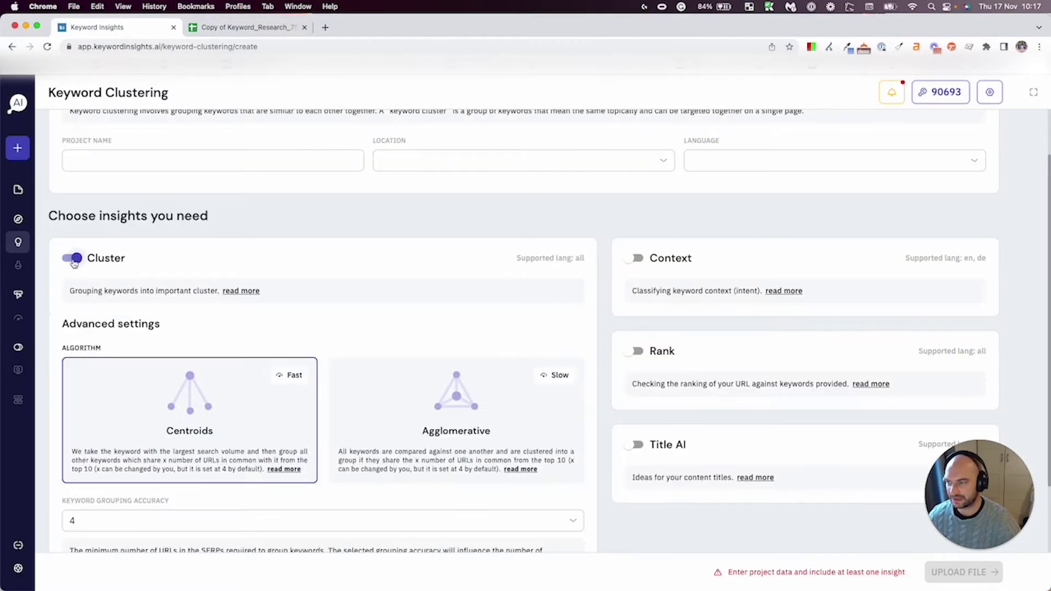
{"action": "left_click", "coordinate": [73, 259]}
{"action": "left_click", "coordinate": [634, 261]}
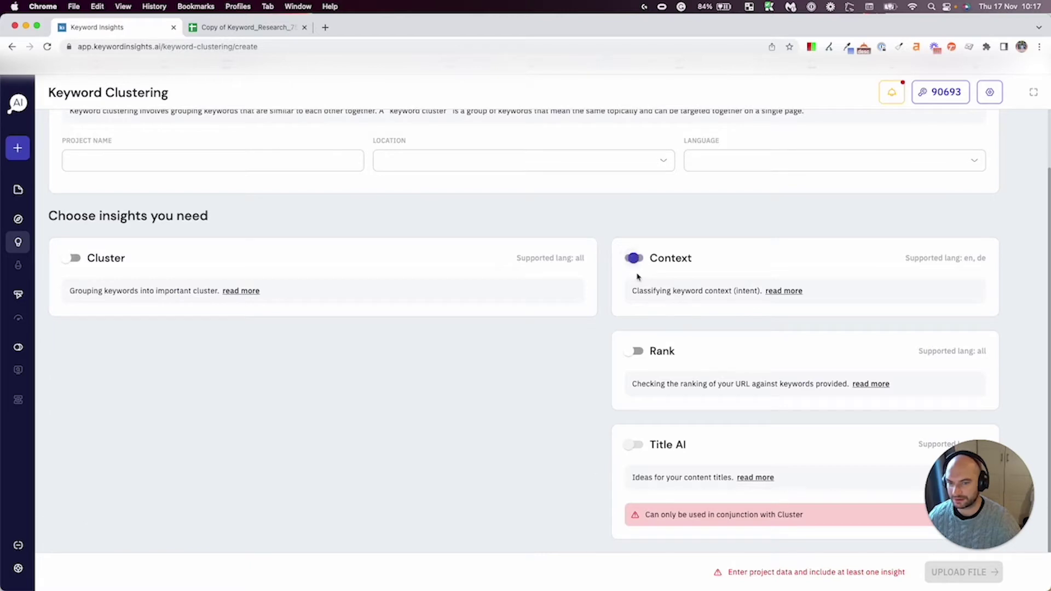
{"action": "left_click", "coordinate": [634, 355]}
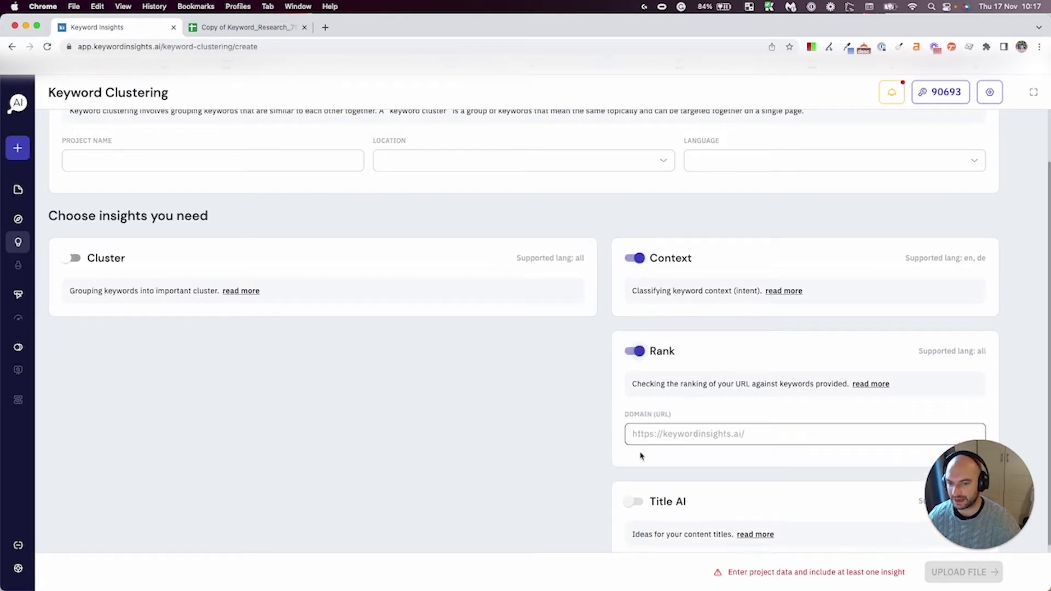
{"action": "left_click", "coordinate": [642, 355]}
{"action": "left_click", "coordinate": [268, 28]}
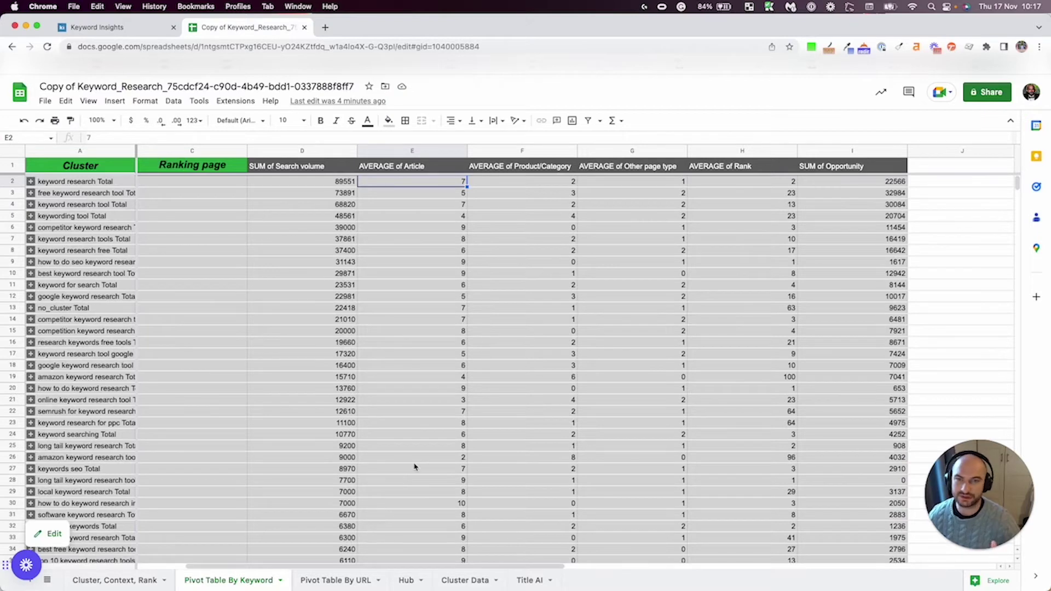
Switch to the Cluster, Context, Rank sheet and scan across its columns
{"action": "left_click", "coordinate": [97, 583]}
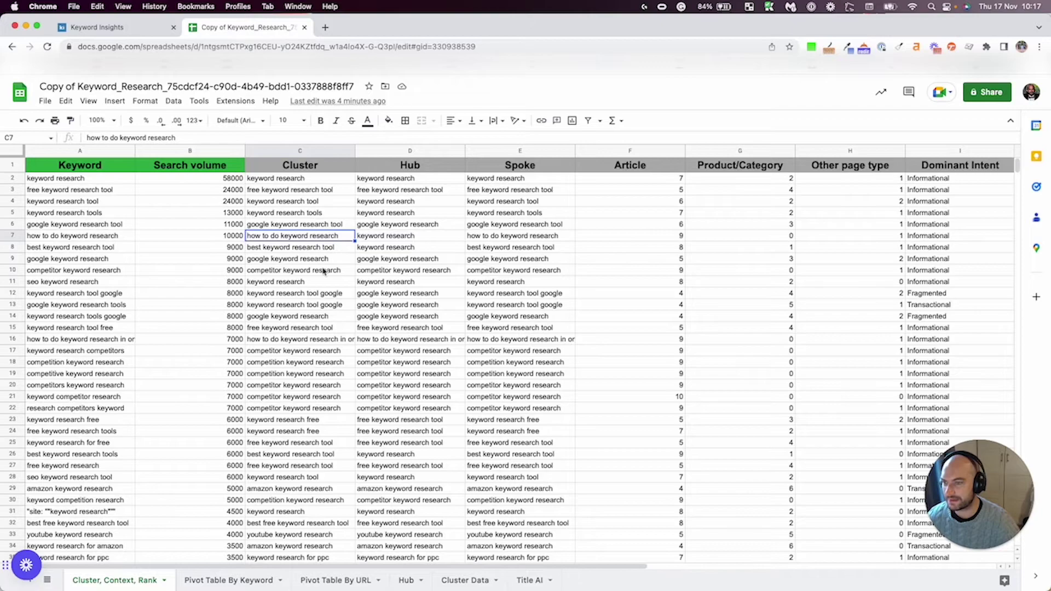
{"action": "scroll", "coordinate": [456, 263], "scroll_direction": "right", "scroll_amount": 5}
{"action": "scroll", "coordinate": [455, 262], "scroll_direction": "left", "scroll_amount": 5}
{"action": "scroll", "coordinate": [452, 266], "scroll_direction": "right", "scroll_amount": 4}
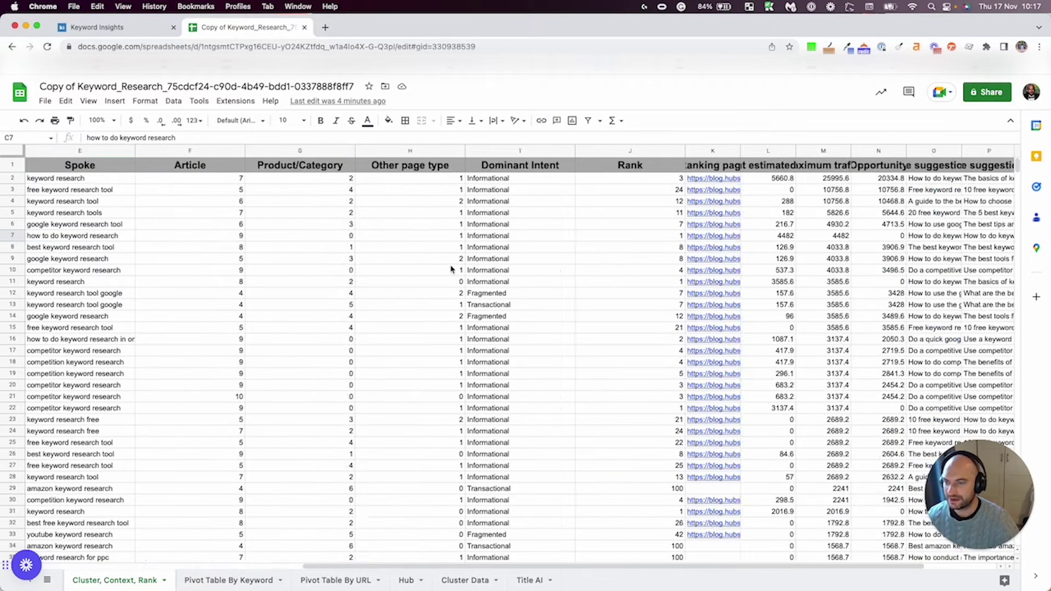
{"action": "scroll", "coordinate": [449, 268], "scroll_direction": "left", "scroll_amount": 4}
Highlight the Keyword, Cluster, Hub, Spoke and Article columns
{"action": "left_click", "coordinate": [91, 153]}
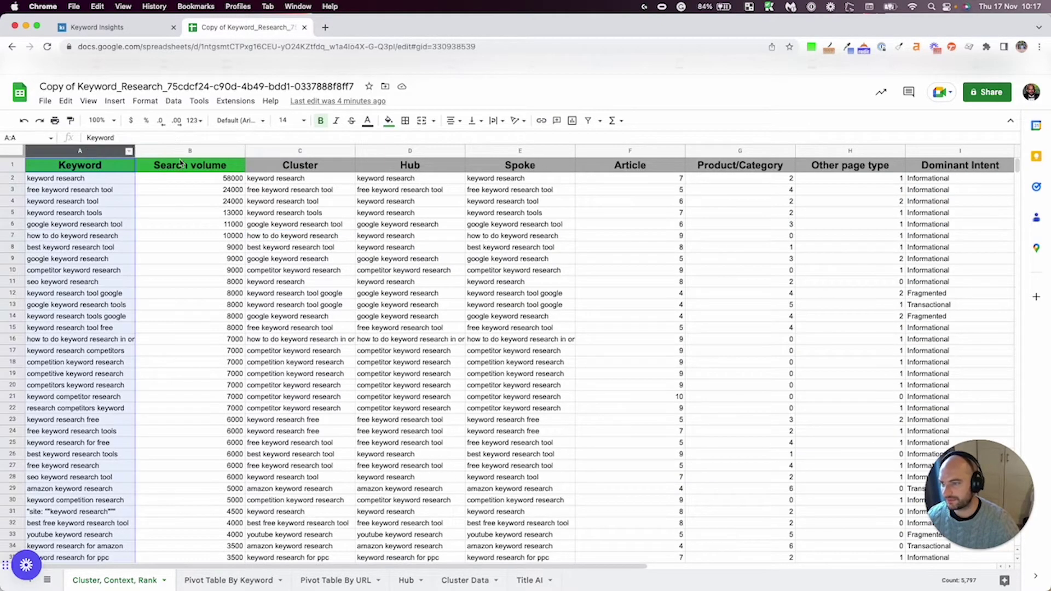
{"action": "left_click", "coordinate": [412, 261]}
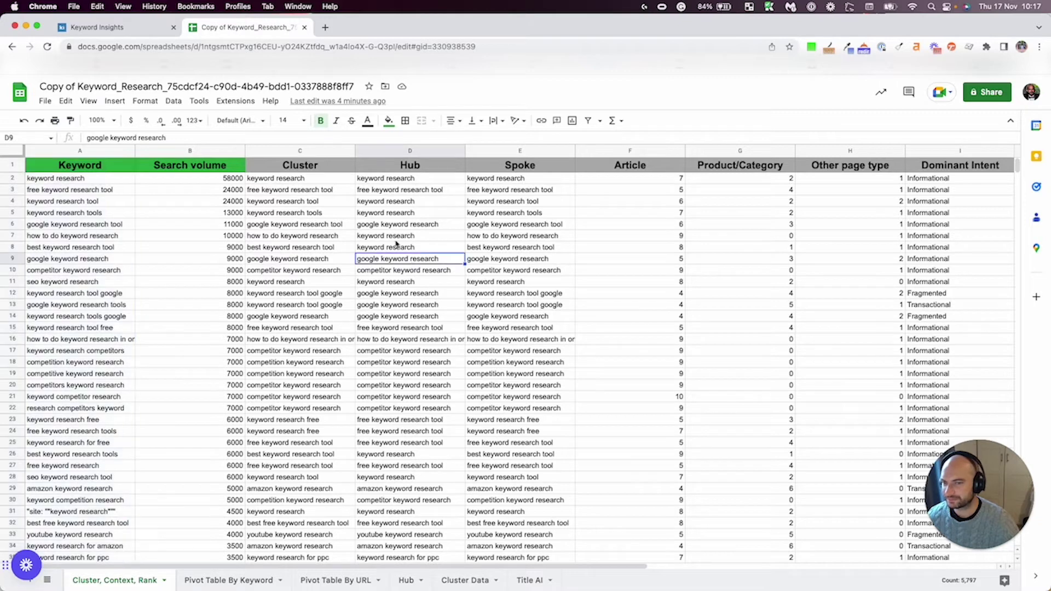
{"action": "left_click", "coordinate": [313, 152]}
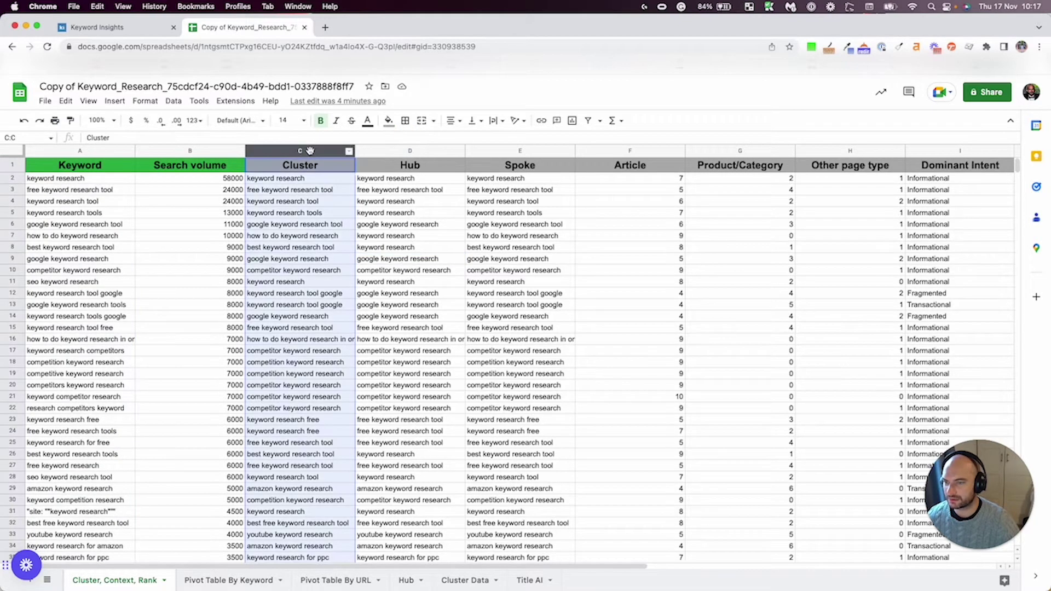
{"action": "left_click", "coordinate": [500, 152], "text": "shift"}
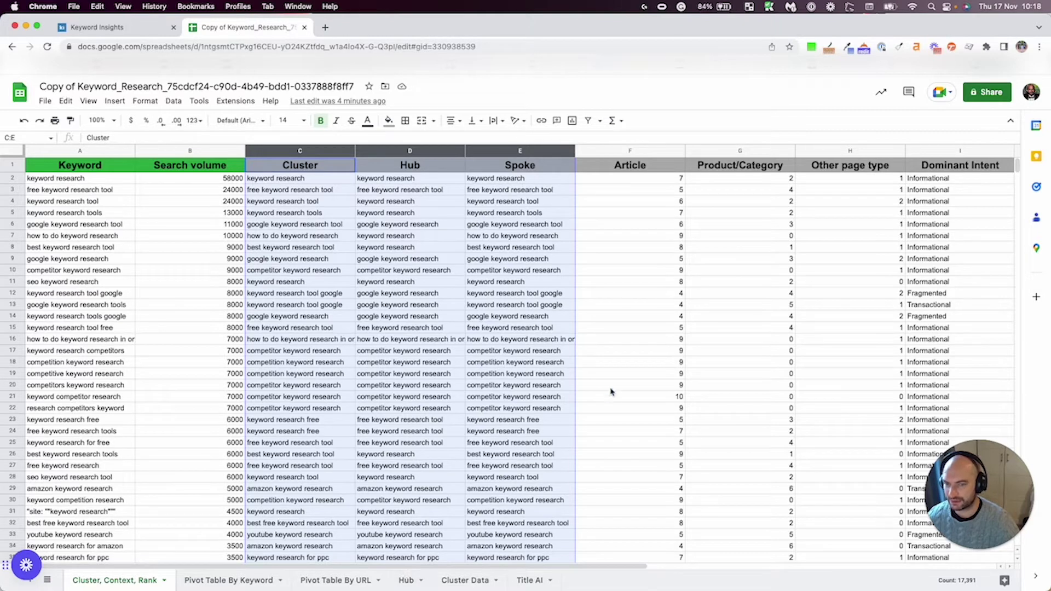
{"action": "scroll", "coordinate": [611, 392], "scroll_direction": "right", "scroll_amount": 4}
{"action": "left_click", "coordinate": [459, 152]}
Extend the column selection across the page-type and intent columns, then clear it
{"action": "left_click", "coordinate": [734, 151], "text": "shift"}
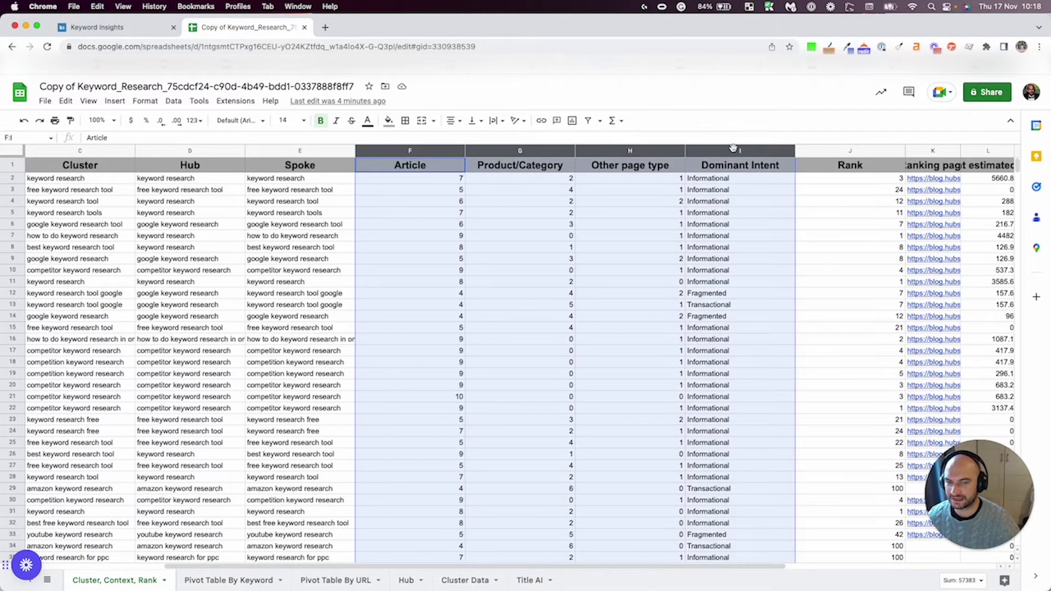
{"action": "left_click", "coordinate": [132, 34]}
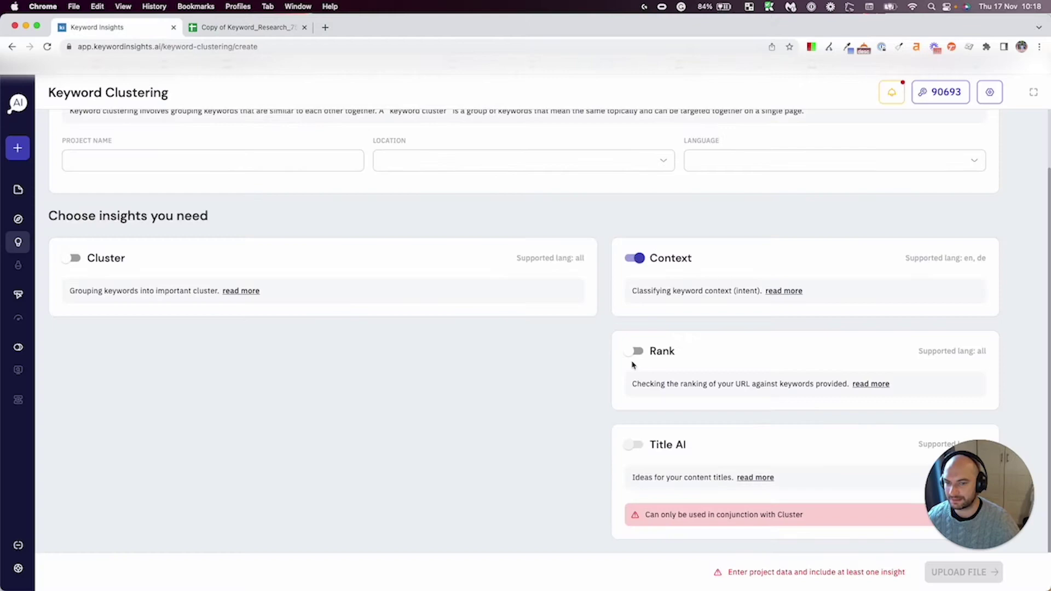
{"action": "left_click", "coordinate": [261, 28]}
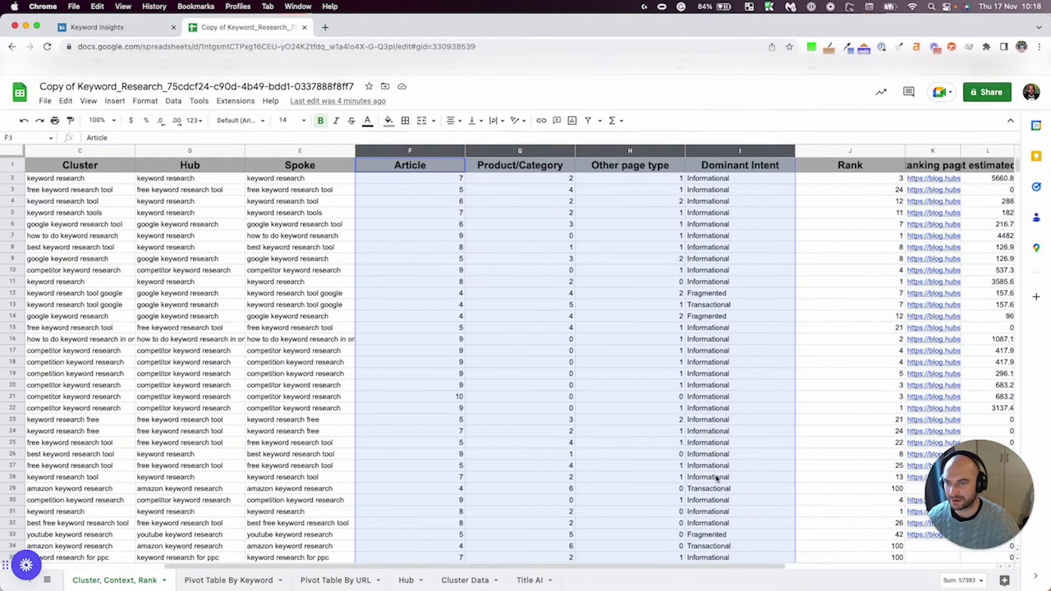
{"action": "left_click", "coordinate": [441, 297]}
{"action": "scroll", "coordinate": [340, 261], "scroll_direction": "left", "scroll_amount": 4}
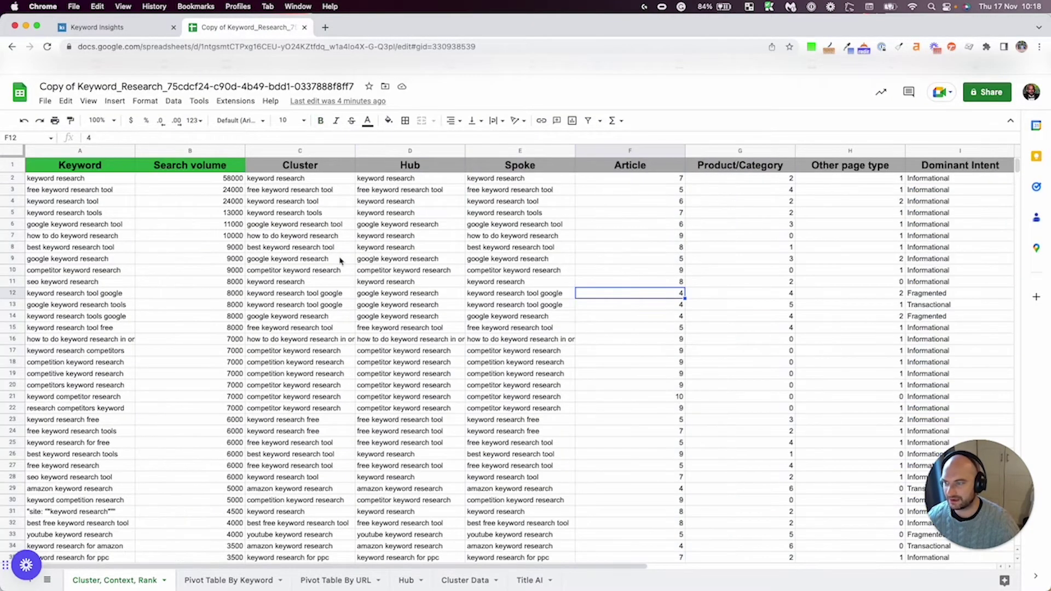
Review the 'keyword research' row: Article 7, Product/Category 2, Informational intent, Rank 3
{"action": "left_click", "coordinate": [110, 179]}
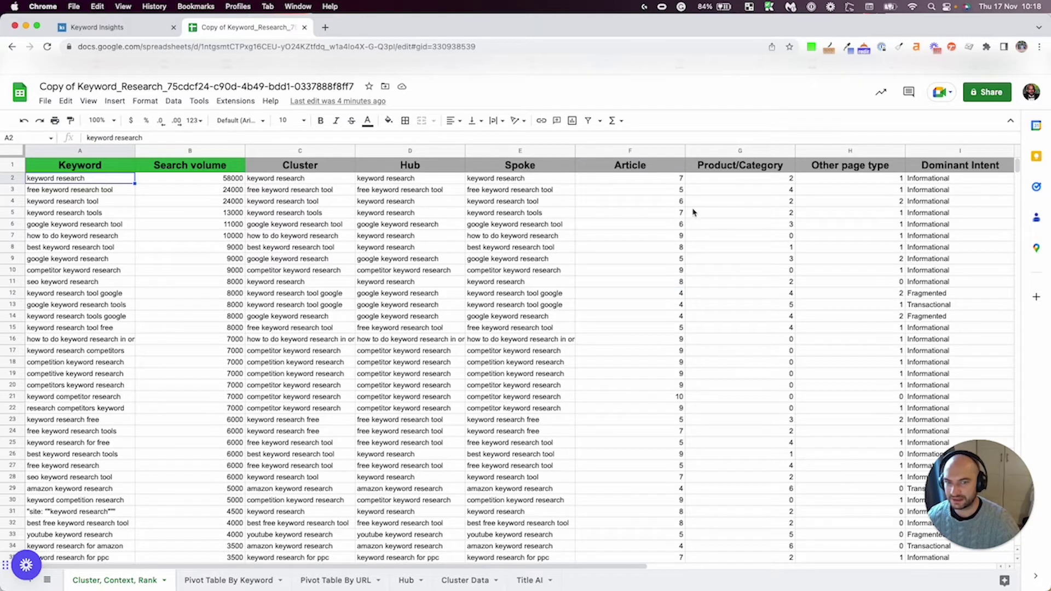
{"action": "left_click", "coordinate": [659, 182]}
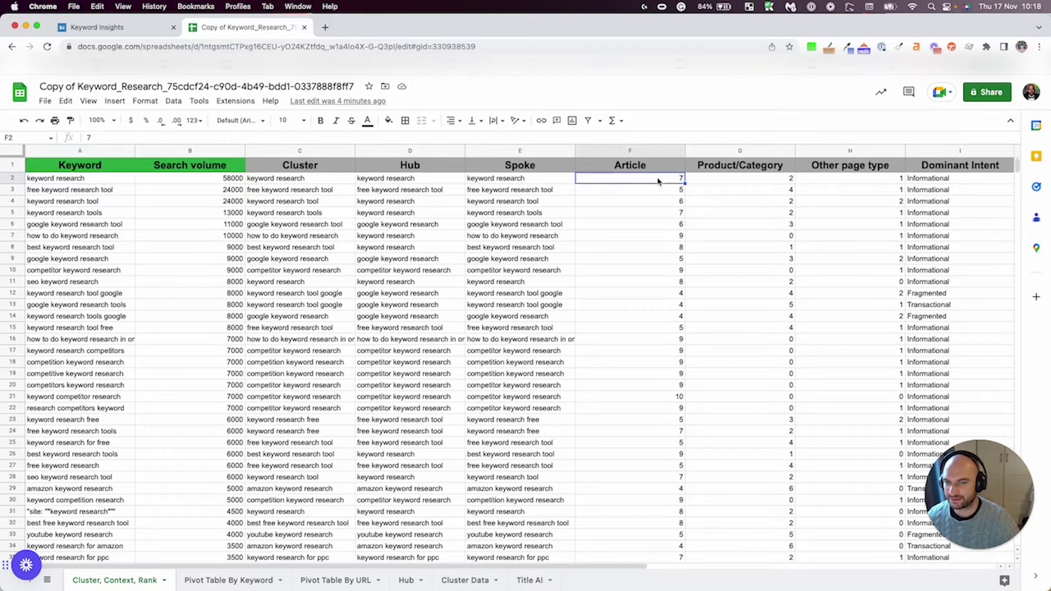
{"action": "left_click", "coordinate": [757, 181]}
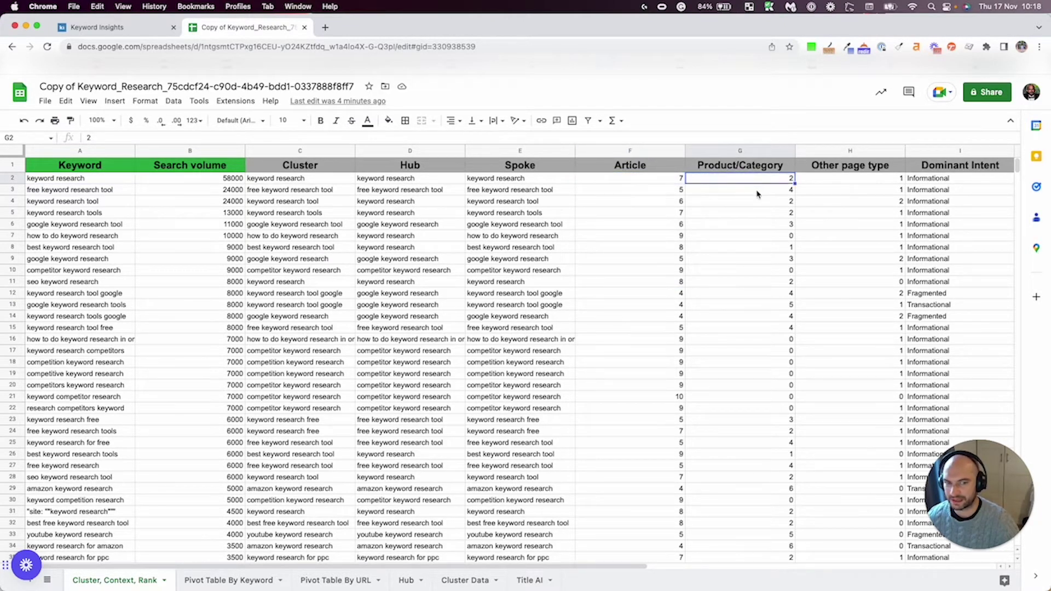
{"action": "scroll", "coordinate": [758, 194], "scroll_direction": "right", "scroll_amount": 4}
{"action": "left_click", "coordinate": [748, 181]}
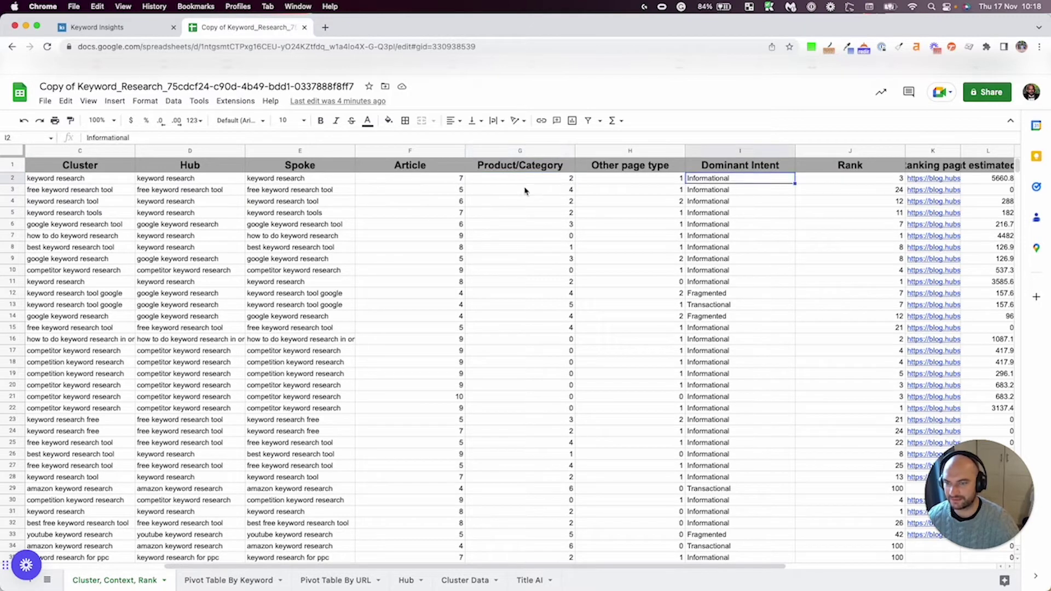
{"action": "left_click", "coordinate": [433, 182]}
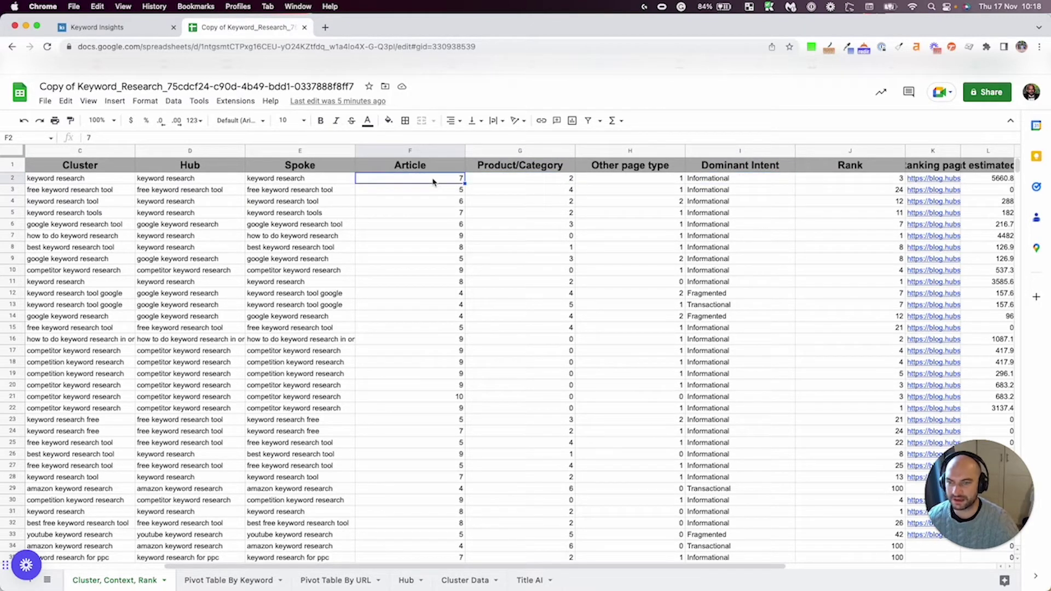
{"action": "scroll", "coordinate": [557, 227], "scroll_direction": "right", "scroll_amount": 2}
{"action": "left_click", "coordinate": [743, 181]}
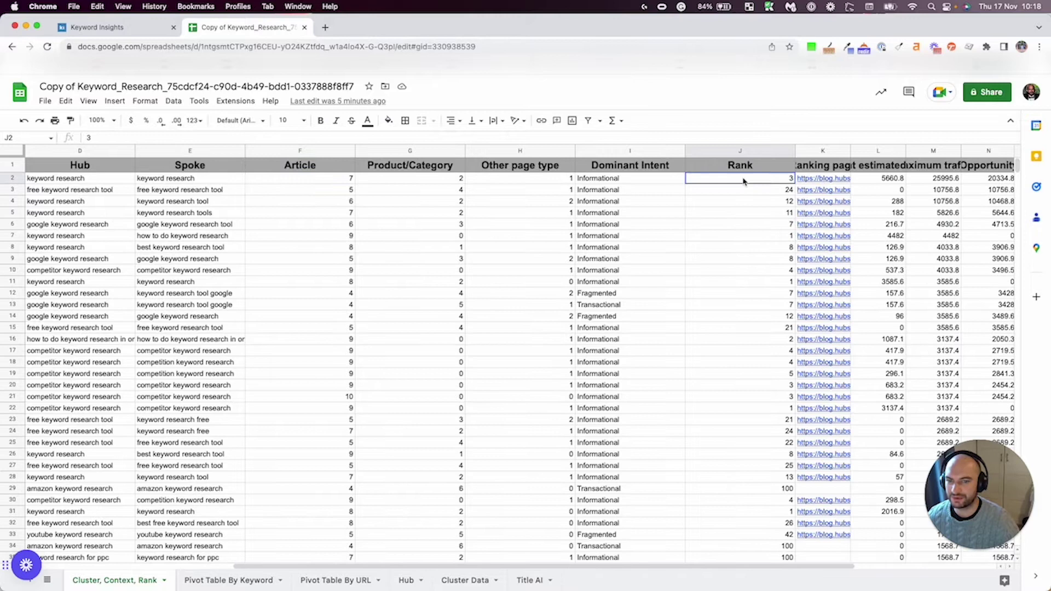
{"action": "scroll", "coordinate": [715, 206], "scroll_direction": "right", "scroll_amount": 2}
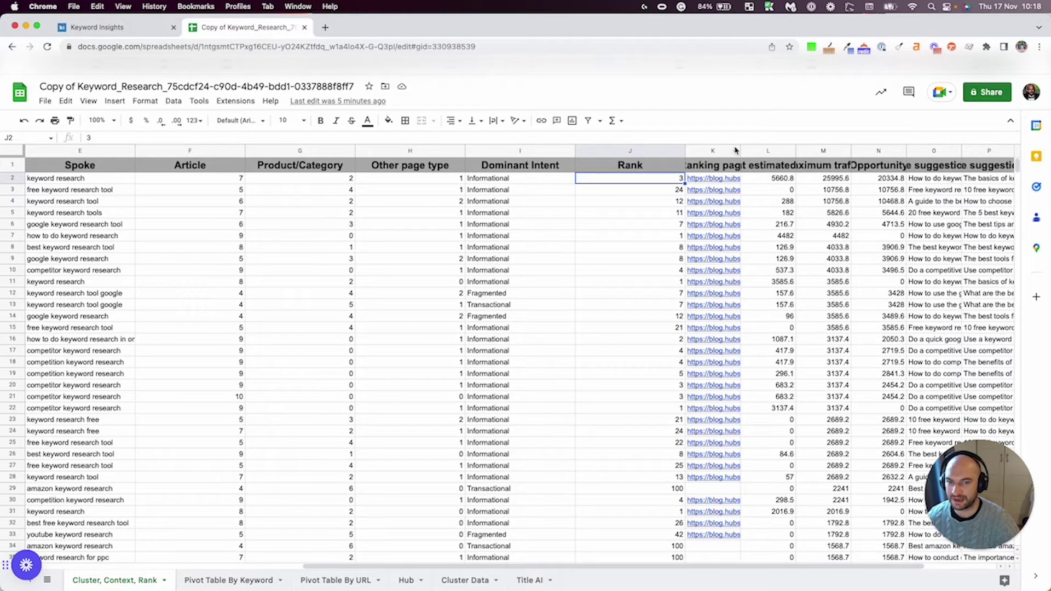
Widen the Ranking page column, select Rank and Ranking page, and enable the Rank insight
{"action": "left_click_drag", "start_coordinate": [739, 151], "coordinate": [871, 151]}
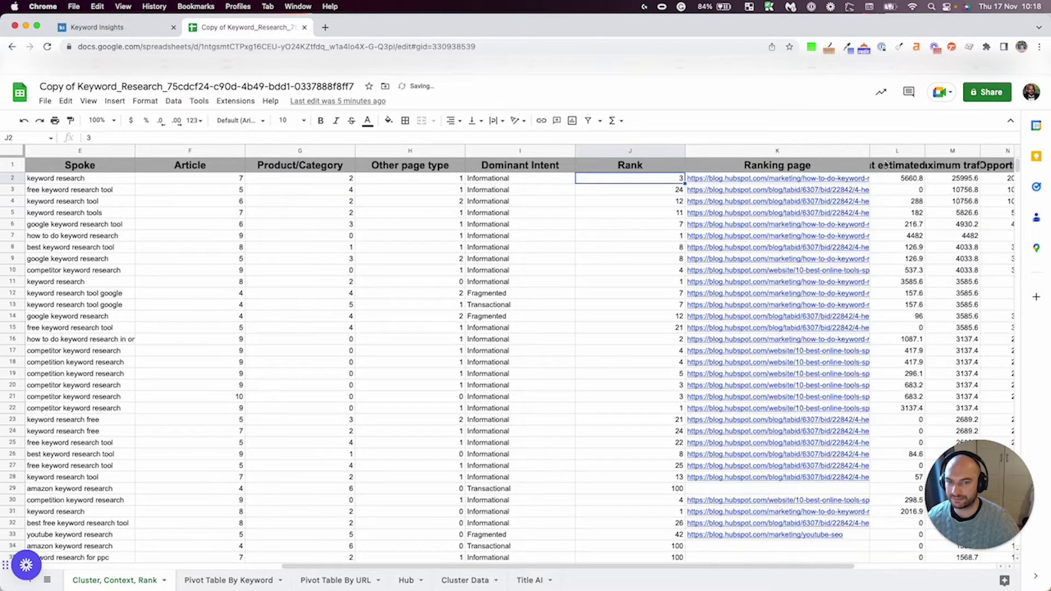
{"action": "left_click", "coordinate": [803, 153], "text": "shift"}
{"action": "left_click", "coordinate": [136, 29]}
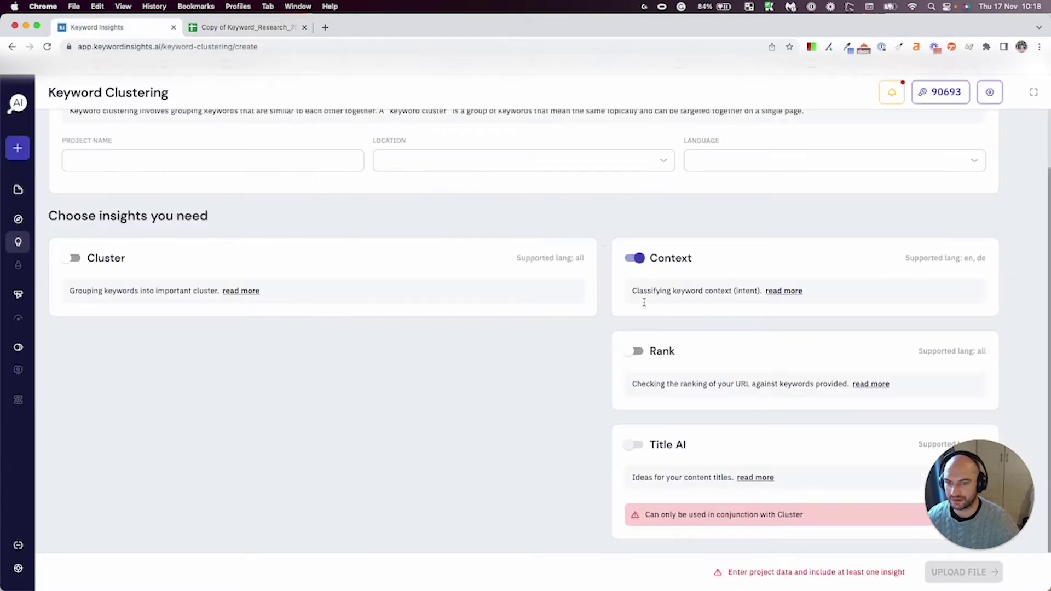
{"action": "left_click", "coordinate": [637, 351]}
{"action": "left_click", "coordinate": [271, 28]}
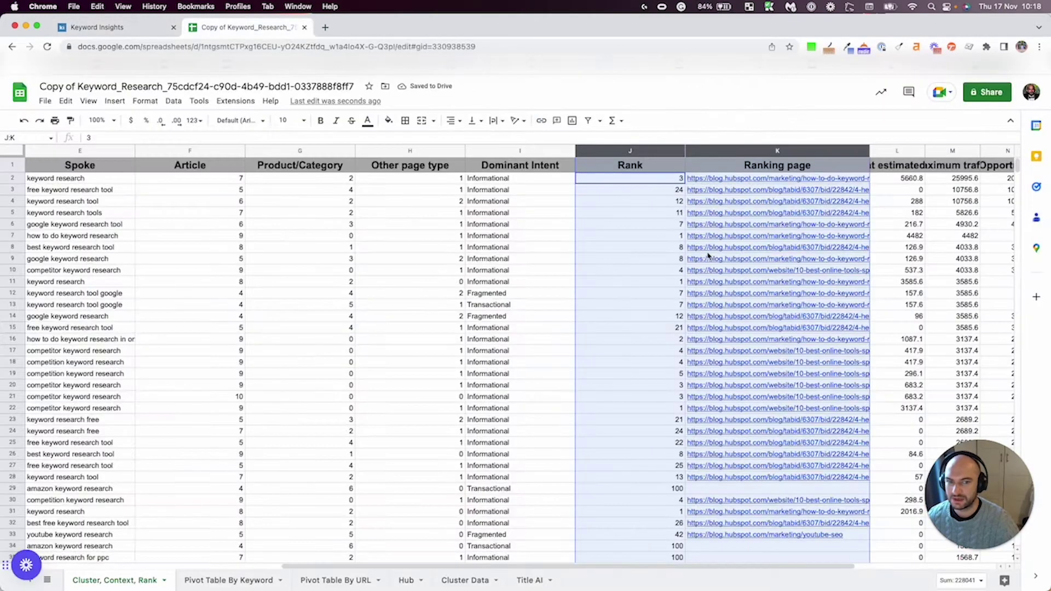
{"action": "scroll", "coordinate": [708, 256], "scroll_direction": "right", "scroll_amount": 2}
{"action": "left_click", "coordinate": [789, 213]}
{"action": "scroll", "coordinate": [876, 219], "scroll_direction": "right", "scroll_amount": 2}
{"action": "left_click_drag", "start_coordinate": [815, 151], "coordinate": [973, 151]}
{"action": "left_click", "coordinate": [877, 153]}
{"action": "scroll", "coordinate": [931, 177], "scroll_direction": "right", "scroll_amount": 2}
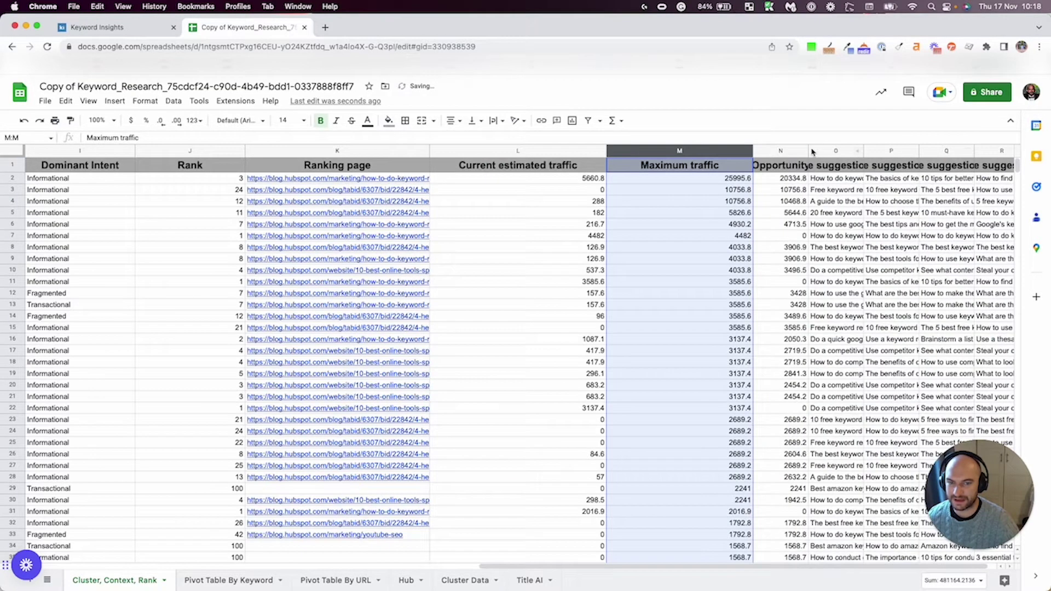
{"action": "left_click_drag", "start_coordinate": [809, 151], "coordinate": [938, 151]}
{"action": "left_click", "coordinate": [789, 202]}
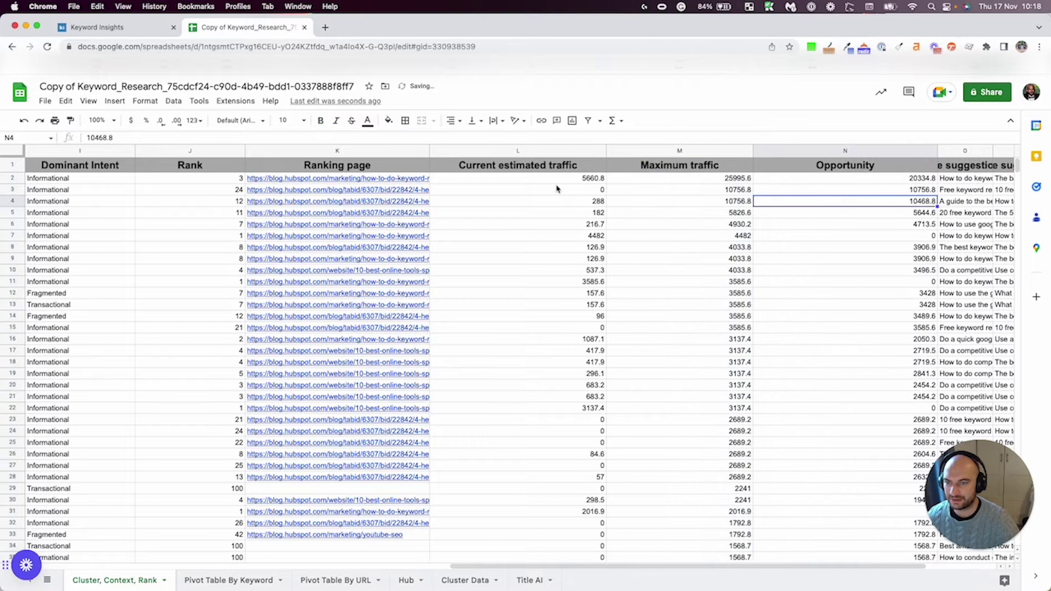
{"action": "scroll", "coordinate": [555, 189], "scroll_direction": "left", "scroll_amount": 2}
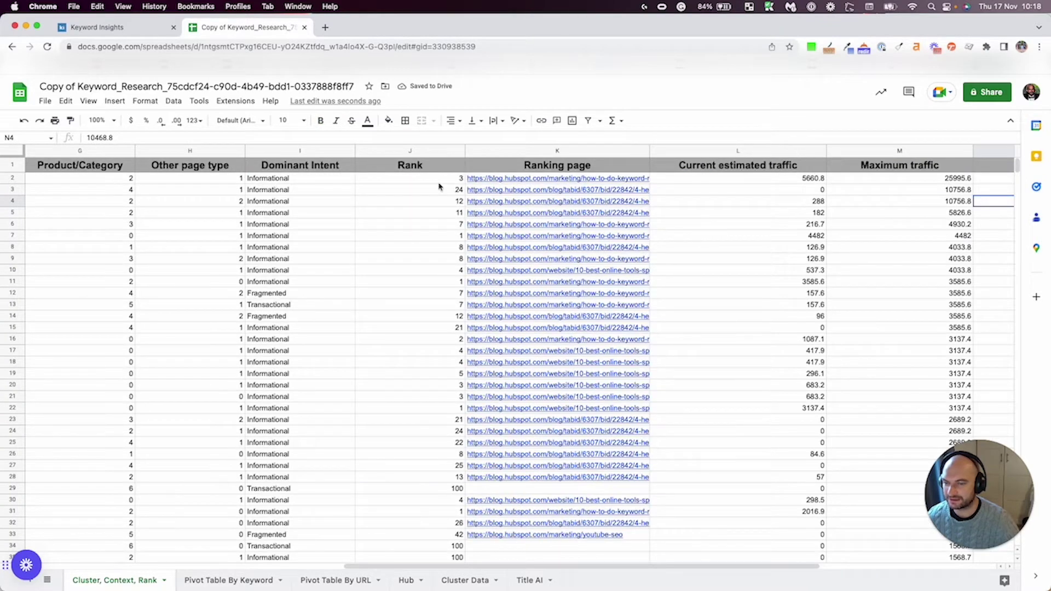
{"action": "left_click", "coordinate": [428, 180]}
{"action": "scroll", "coordinate": [453, 190], "scroll_direction": "left", "scroll_amount": 4}
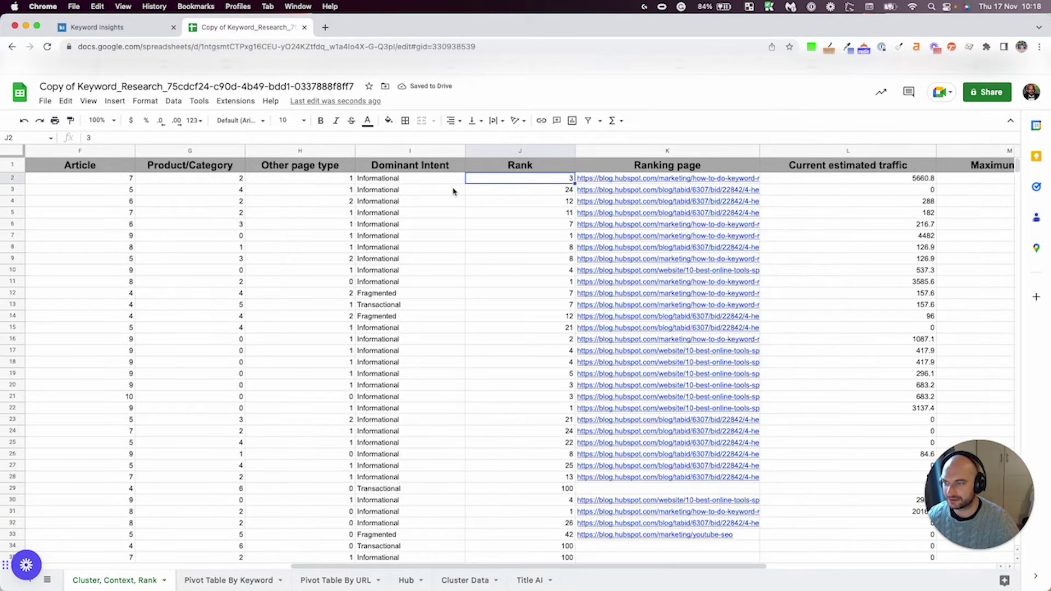
{"action": "scroll", "coordinate": [394, 188], "scroll_direction": "left", "scroll_amount": 2}
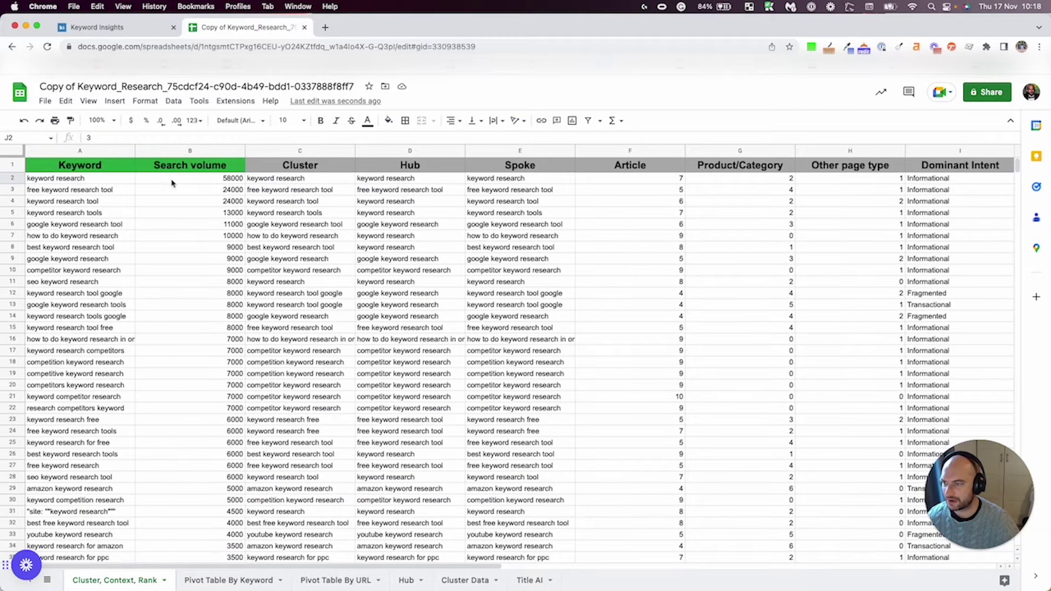
{"action": "left_click", "coordinate": [217, 181]}
{"action": "scroll", "coordinate": [553, 217], "scroll_direction": "right", "scroll_amount": 3}
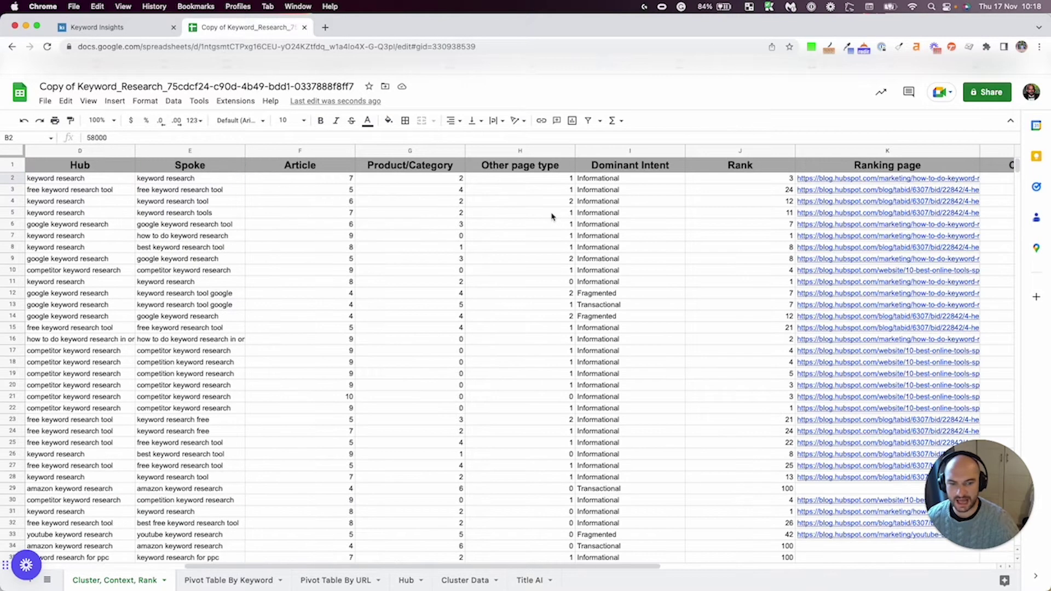
{"action": "scroll", "coordinate": [551, 216], "scroll_direction": "right", "scroll_amount": 3}
{"action": "scroll", "coordinate": [556, 216], "scroll_direction": "right", "scroll_amount": 1}
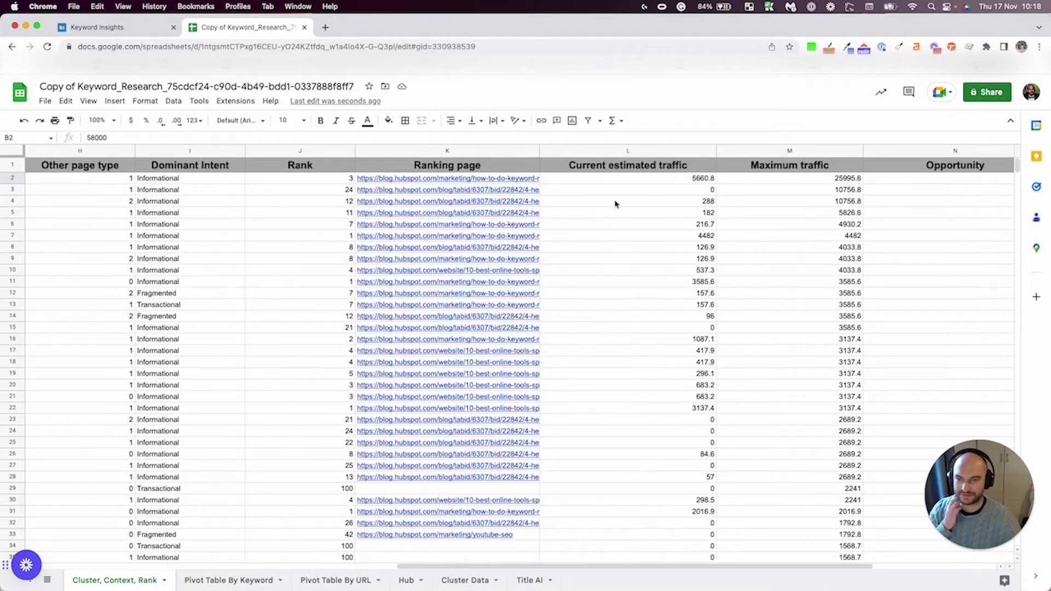
{"action": "scroll", "coordinate": [624, 187], "scroll_direction": "left", "scroll_amount": 1}
{"action": "left_click", "coordinate": [743, 178]}
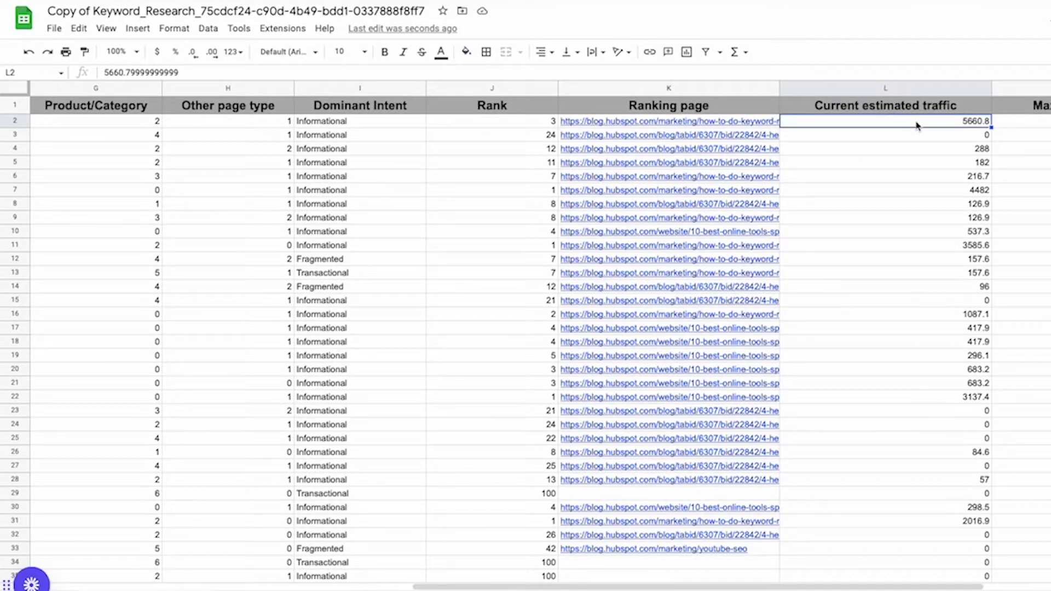
{"action": "left_click", "coordinate": [513, 124]}
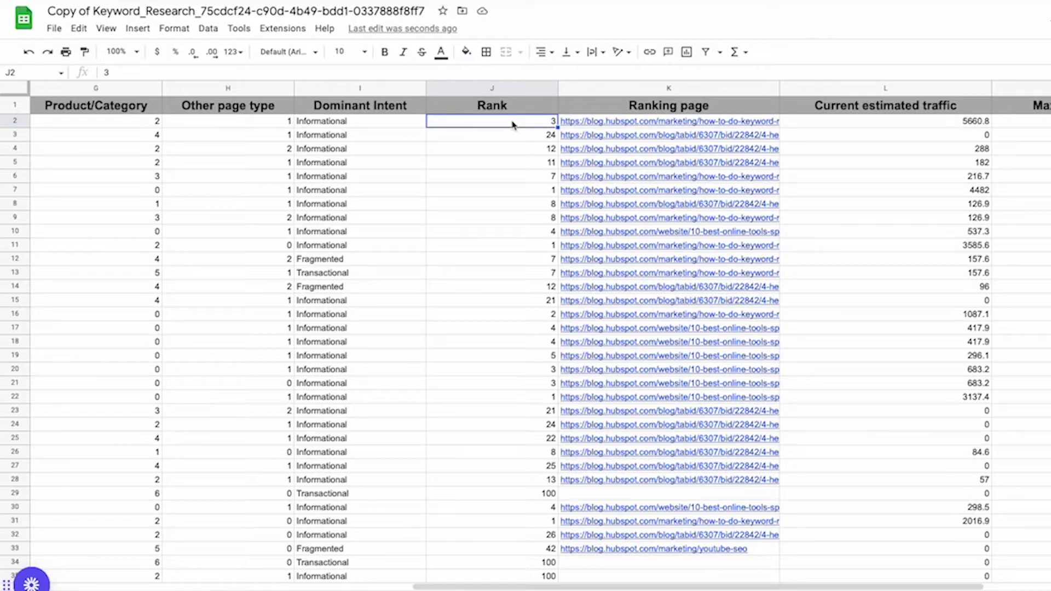
{"action": "scroll", "coordinate": [513, 124], "scroll_direction": "left", "scroll_amount": 5}
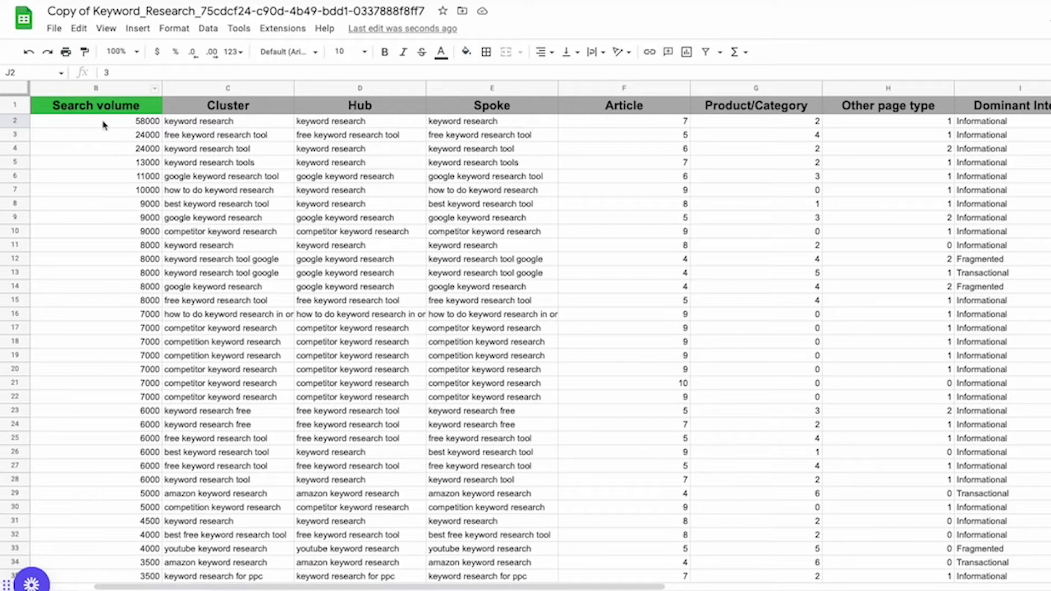
{"action": "left_click", "coordinate": [103, 123]}
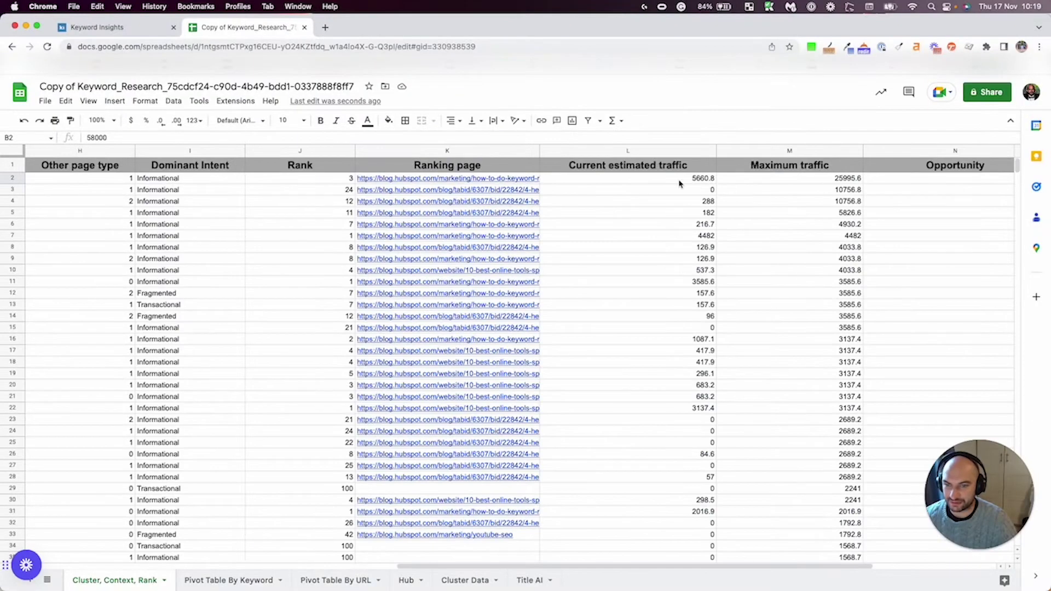
{"action": "left_click", "coordinate": [678, 182]}
{"action": "left_click", "coordinate": [750, 183]}
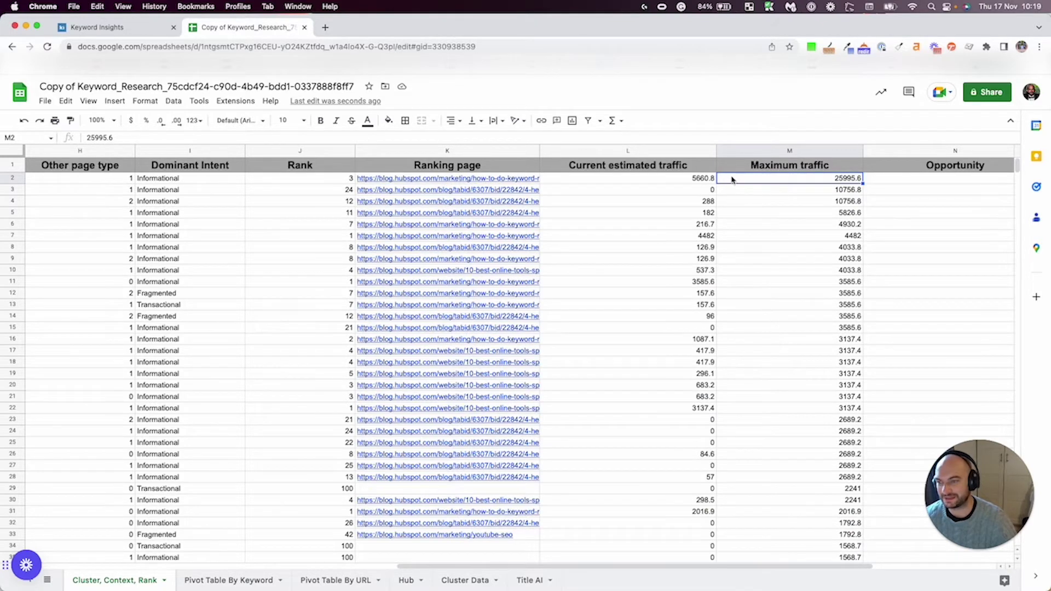
{"action": "scroll", "coordinate": [369, 163], "scroll_direction": "left", "scroll_amount": 8}
{"action": "scroll", "coordinate": [157, 192], "scroll_direction": "left", "scroll_amount": 5}
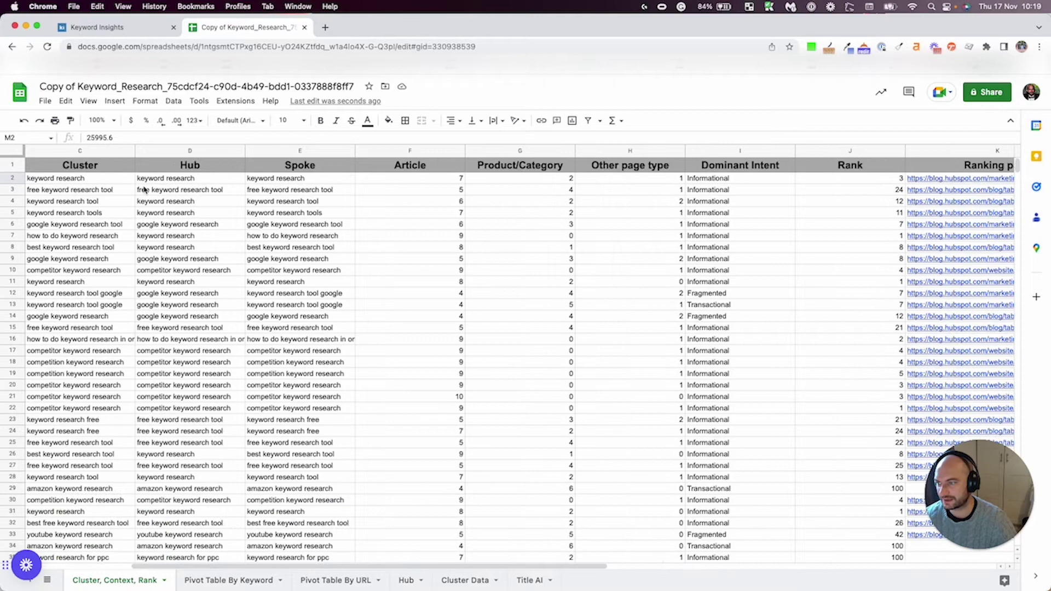
{"action": "left_click", "coordinate": [182, 181]}
{"action": "scroll", "coordinate": [379, 203], "scroll_direction": "right", "scroll_amount": 15}
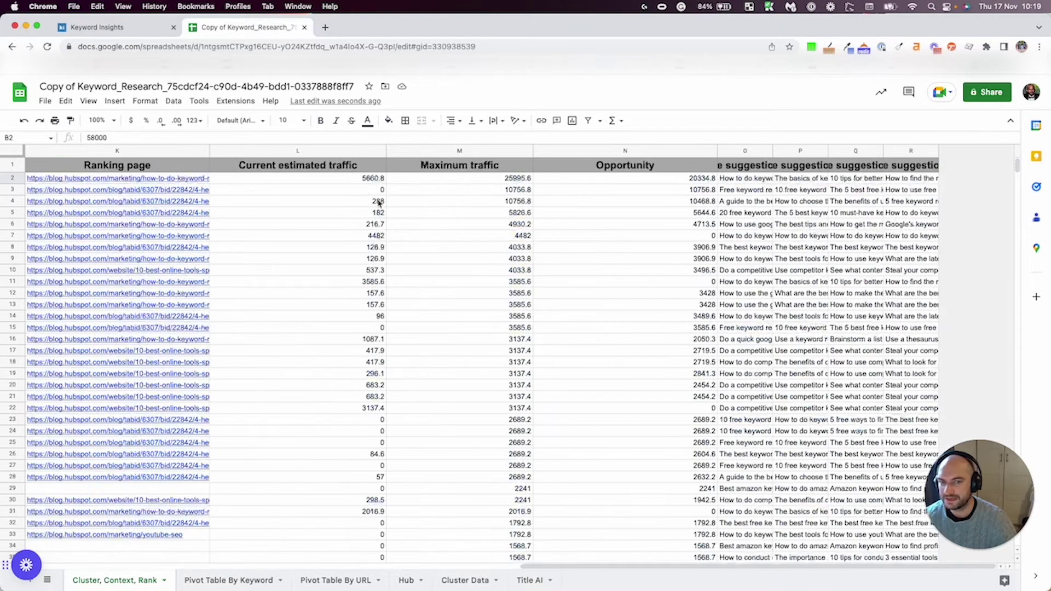
{"action": "left_click", "coordinate": [584, 177]}
{"action": "left_click_drag", "start_coordinate": [460, 186], "coordinate": [367, 185]}
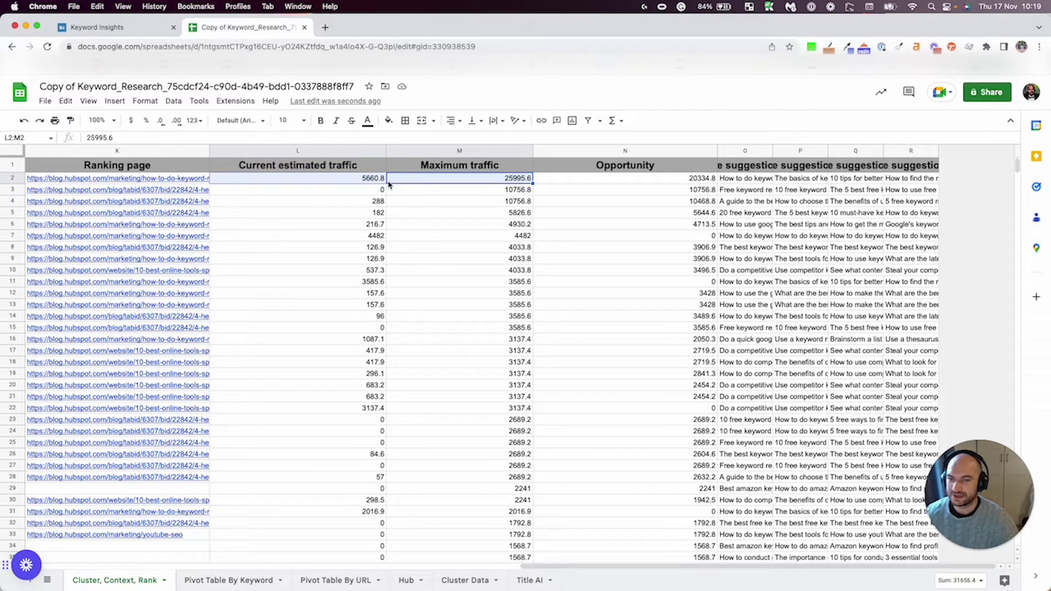
{"action": "left_click", "coordinate": [630, 240]}
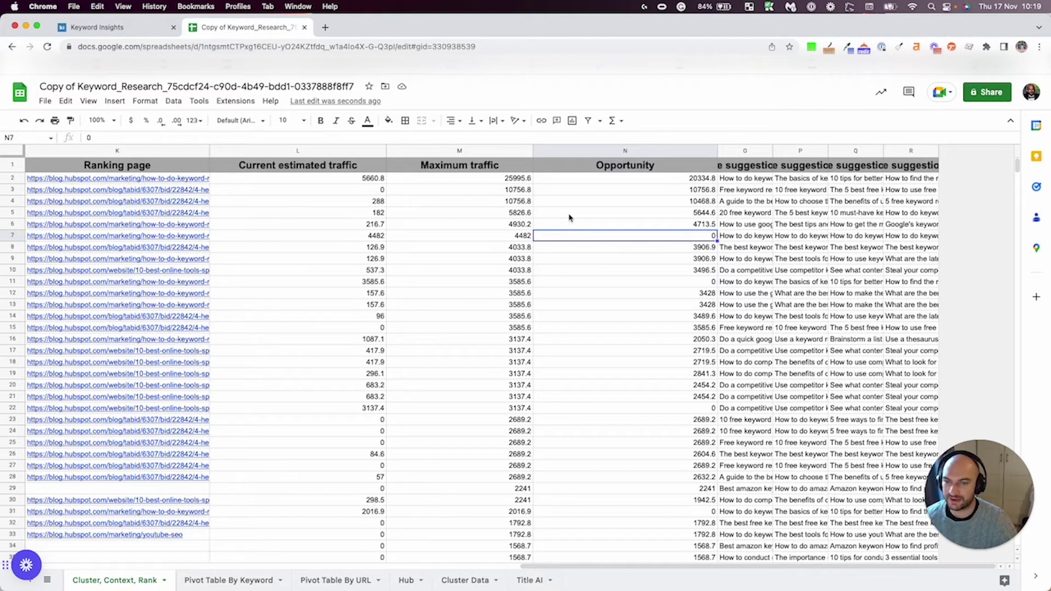
{"action": "left_click", "coordinate": [316, 182]}
{"action": "left_click", "coordinate": [472, 184]}
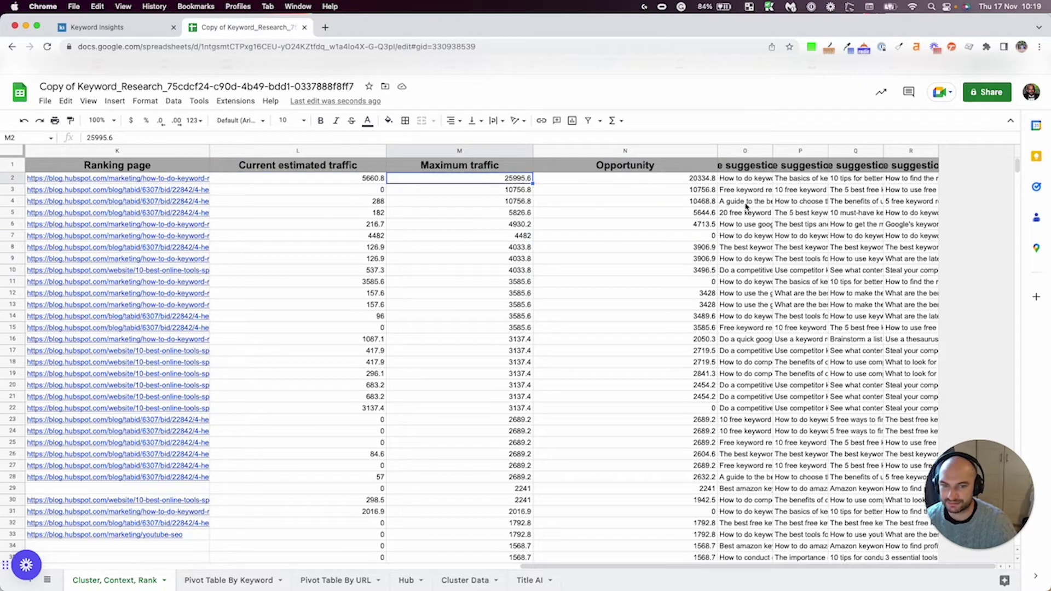
Drag Title suggestion 0 wider and read the title suggestions in row 2
{"action": "left_click_drag", "start_coordinate": [772, 151], "coordinate": [869, 153]}
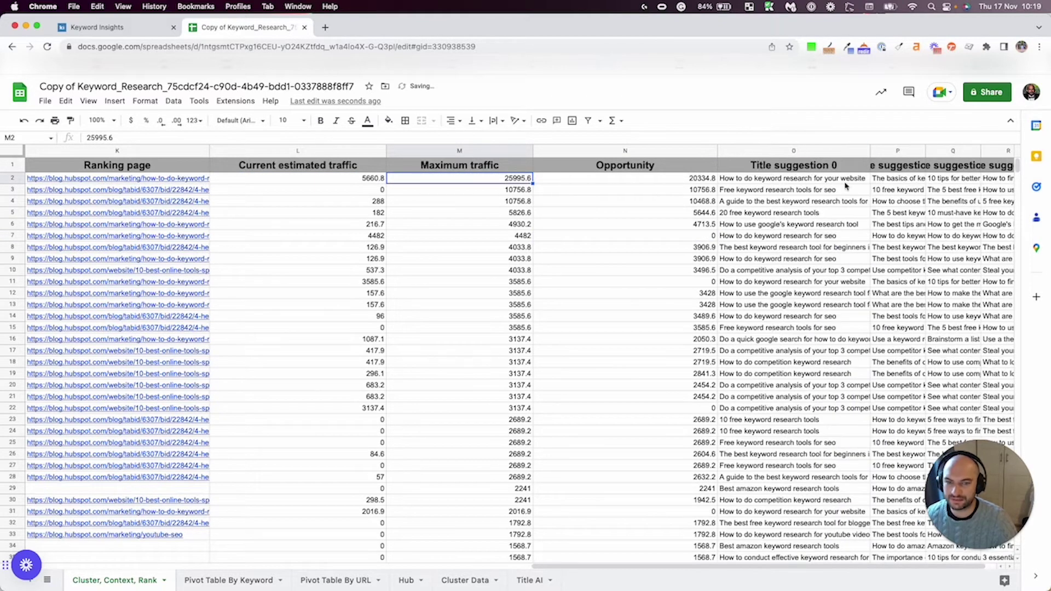
{"action": "left_click", "coordinate": [854, 179]}
{"action": "left_click", "coordinate": [901, 178]}
{"action": "left_click", "coordinate": [937, 179]}
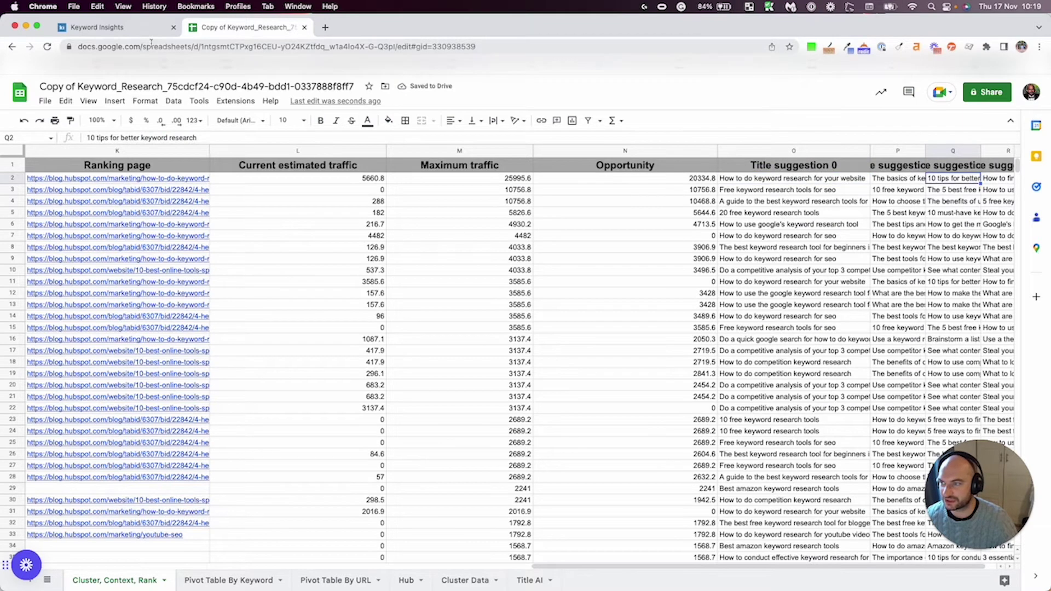
{"action": "left_click", "coordinate": [149, 29]}
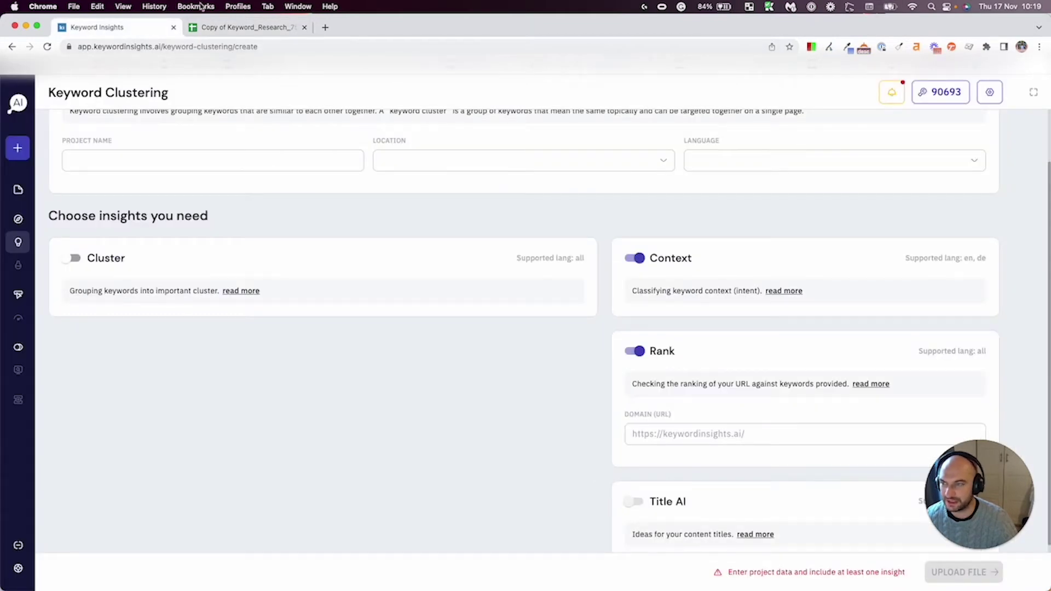
{"action": "left_click", "coordinate": [241, 27]}
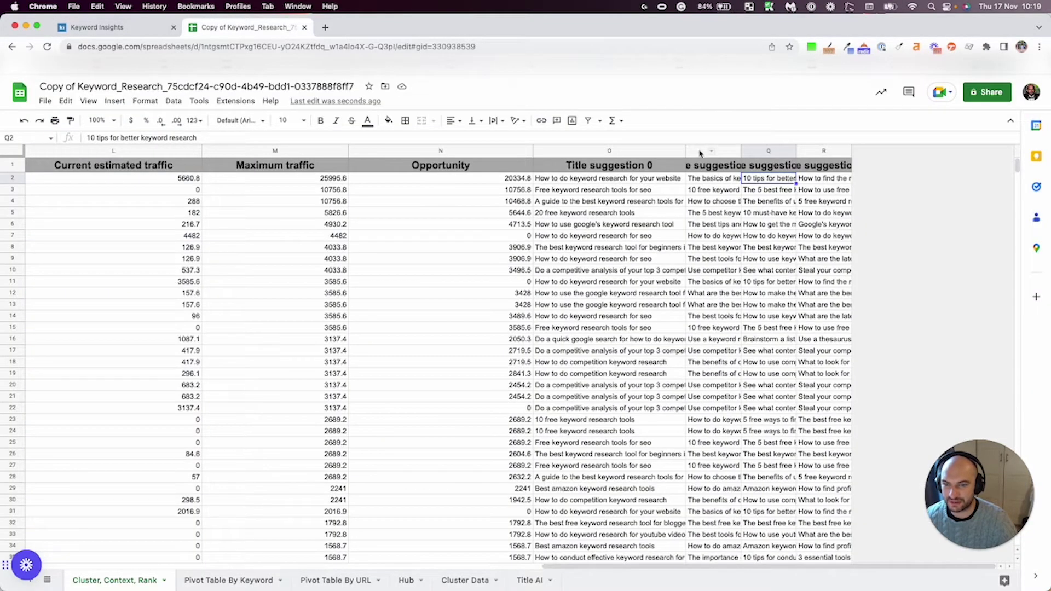
Auto-fit the Title suggestion 0 column and recheck the first title in O2
{"action": "double_click", "coordinate": [686, 152]}
{"action": "left_click", "coordinate": [712, 180]}
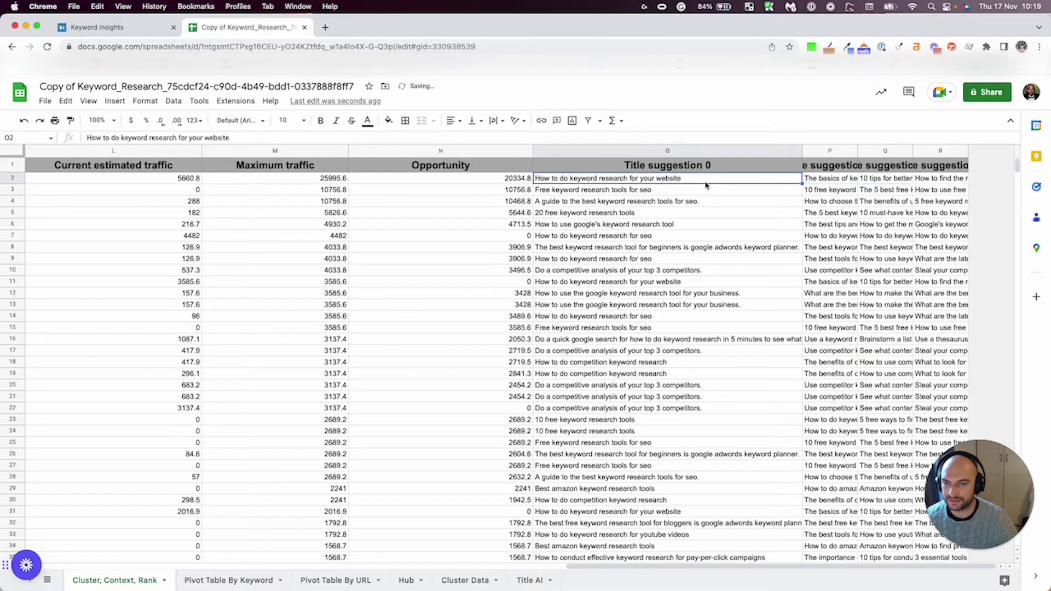
{"action": "scroll", "coordinate": [712, 180], "scroll_direction": "left", "scroll_amount": 10}
{"action": "left_click", "coordinate": [106, 180]}
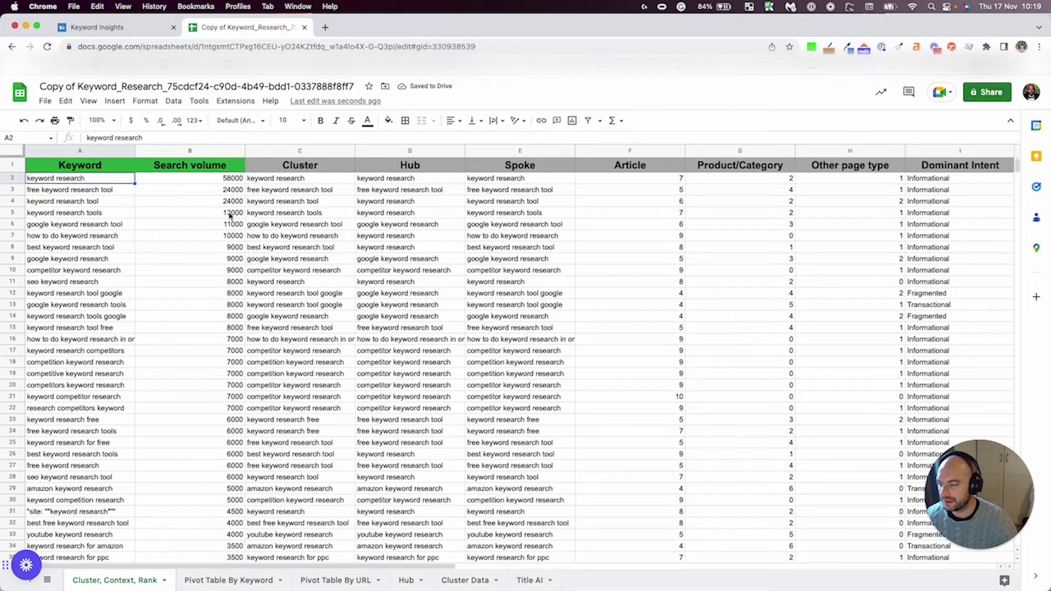
{"action": "scroll", "coordinate": [301, 215], "scroll_direction": "right", "scroll_amount": 10}
{"action": "left_click", "coordinate": [641, 186]}
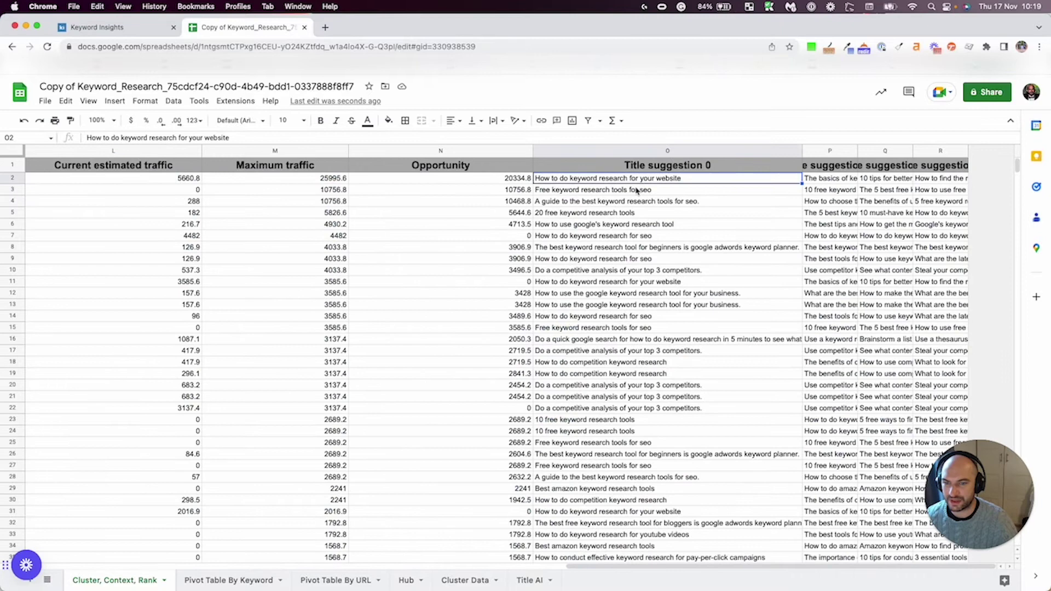
Auto-fit Title suggestion 1 and read the titles in P2, Q2, R2 and P6
{"action": "double_click", "coordinate": [858, 152]}
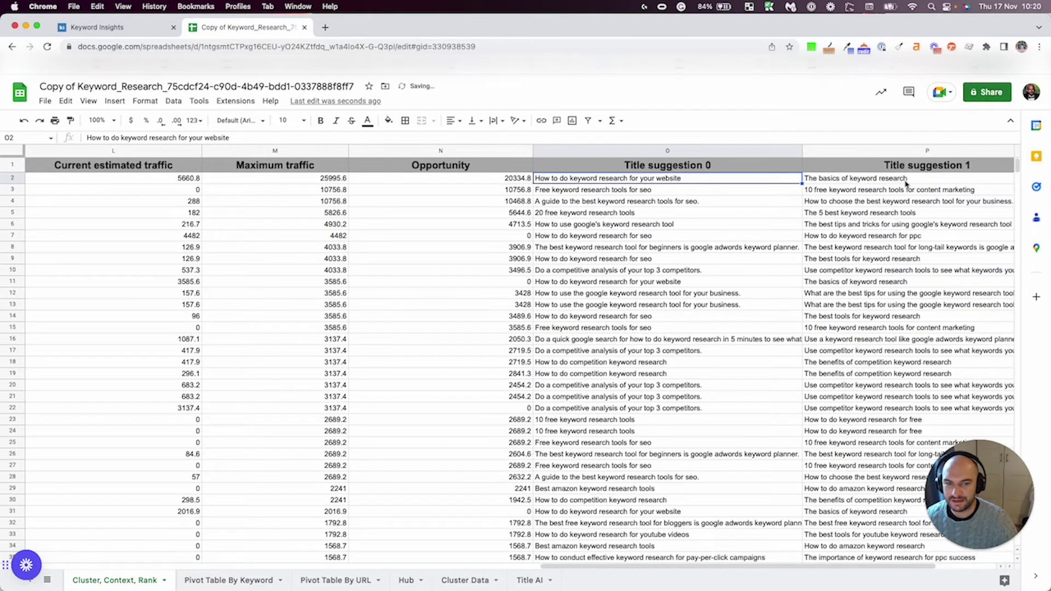
{"action": "left_click", "coordinate": [904, 183]}
{"action": "scroll", "coordinate": [904, 183], "scroll_direction": "right", "scroll_amount": 3}
{"action": "left_click", "coordinate": [903, 180]}
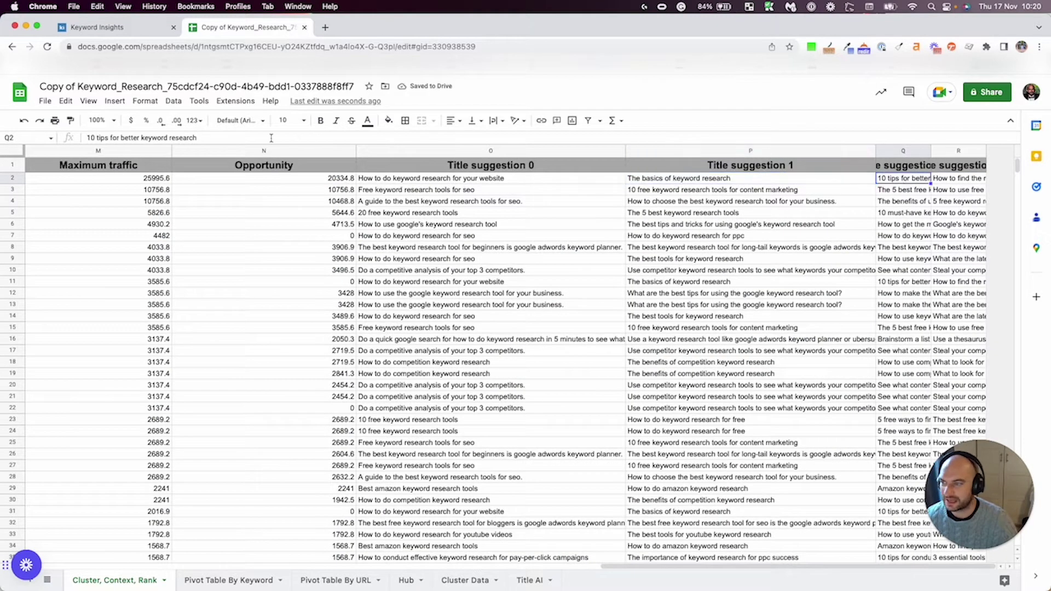
{"action": "left_click", "coordinate": [943, 183]}
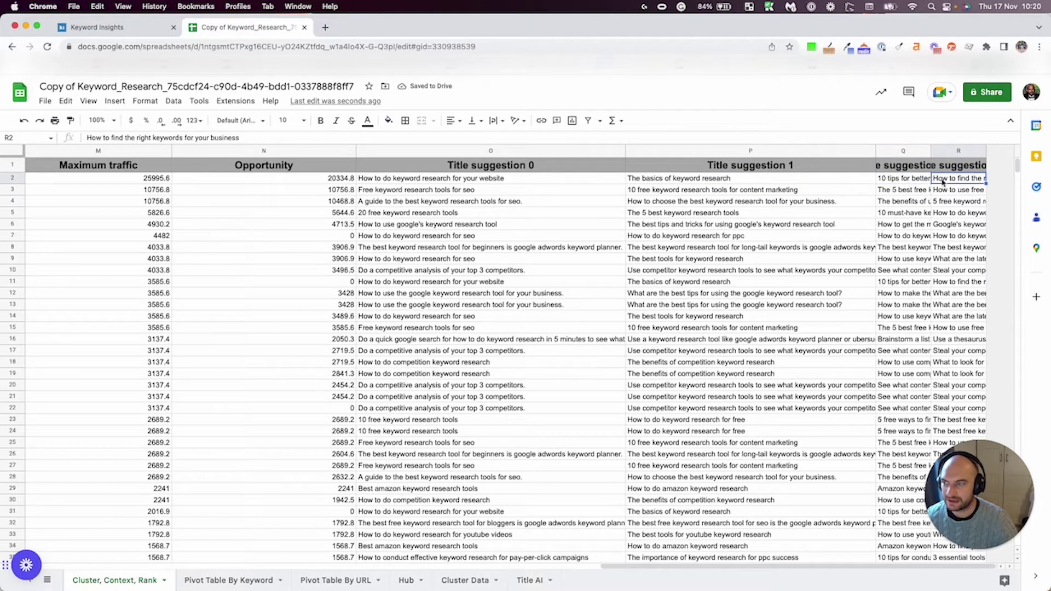
{"action": "left_click_drag", "start_coordinate": [248, 138], "coordinate": [77, 134]}
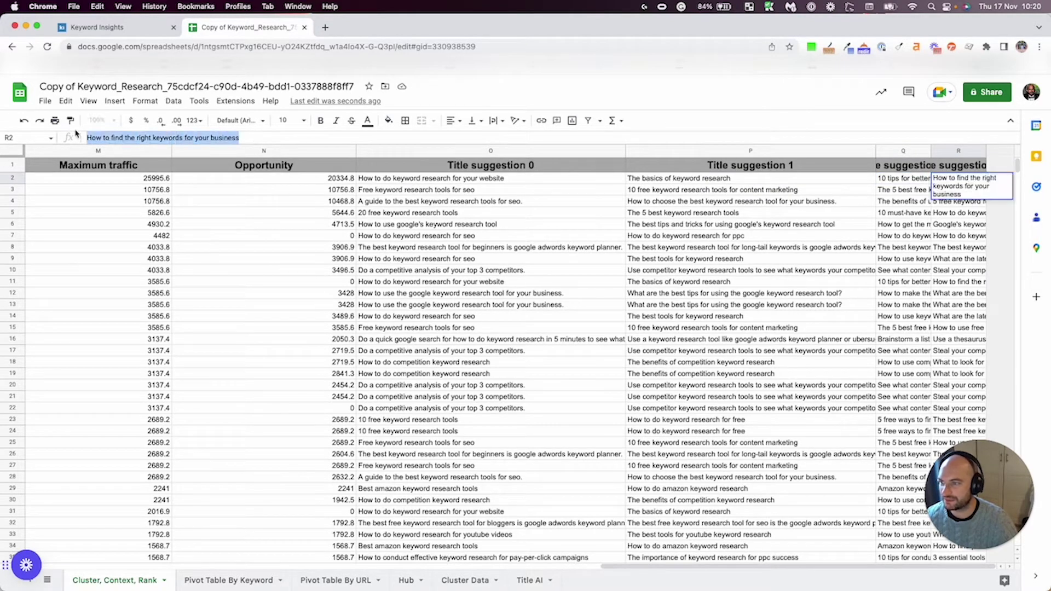
{"action": "left_click", "coordinate": [713, 229]}
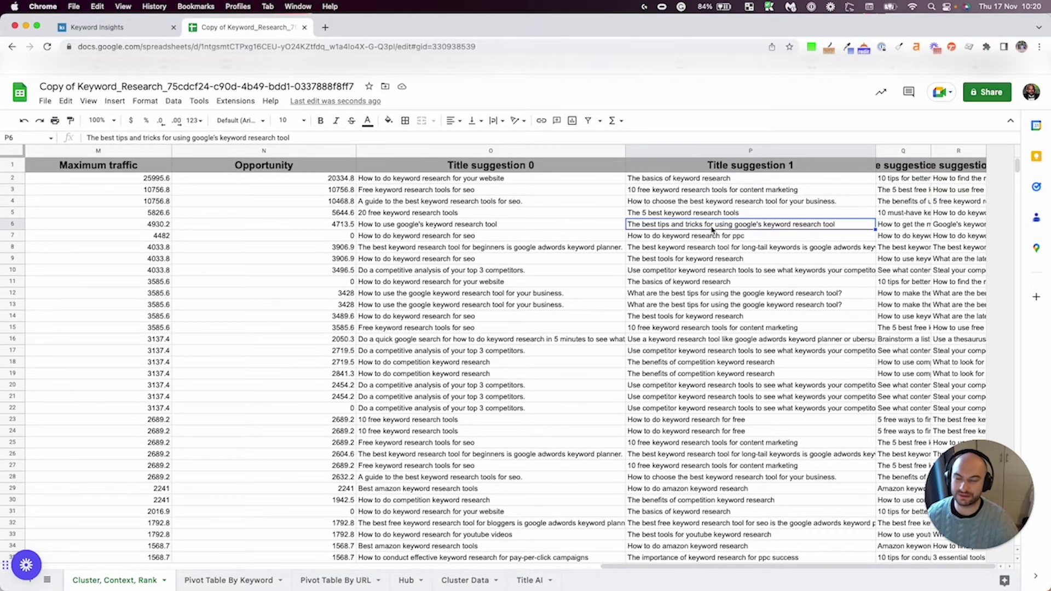
{"action": "scroll", "coordinate": [602, 236], "scroll_direction": "left", "scroll_amount": 10}
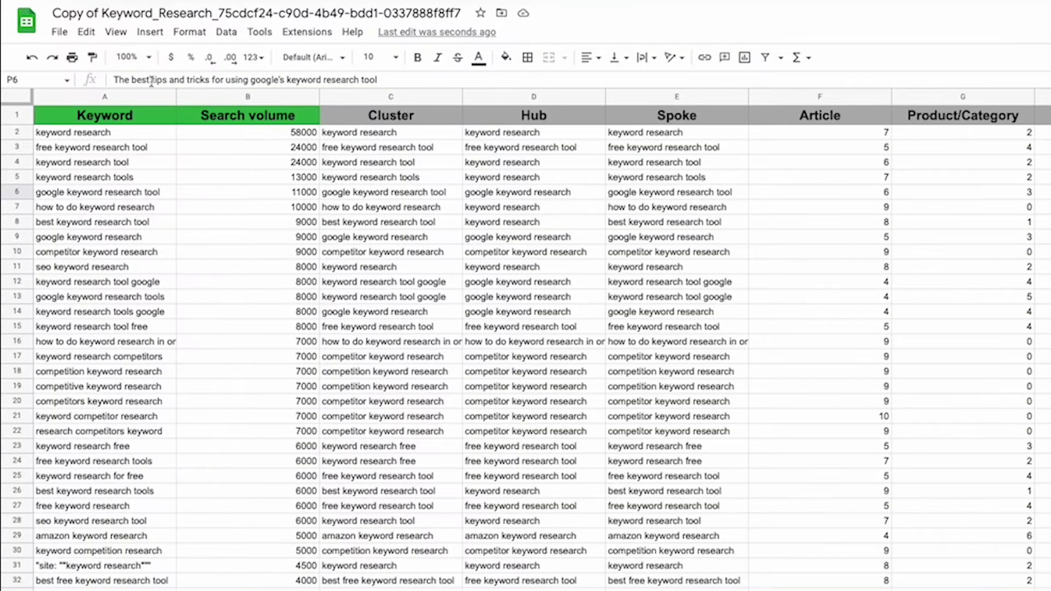
{"action": "left_click_drag", "start_coordinate": [129, 97], "coordinate": [391, 97]}
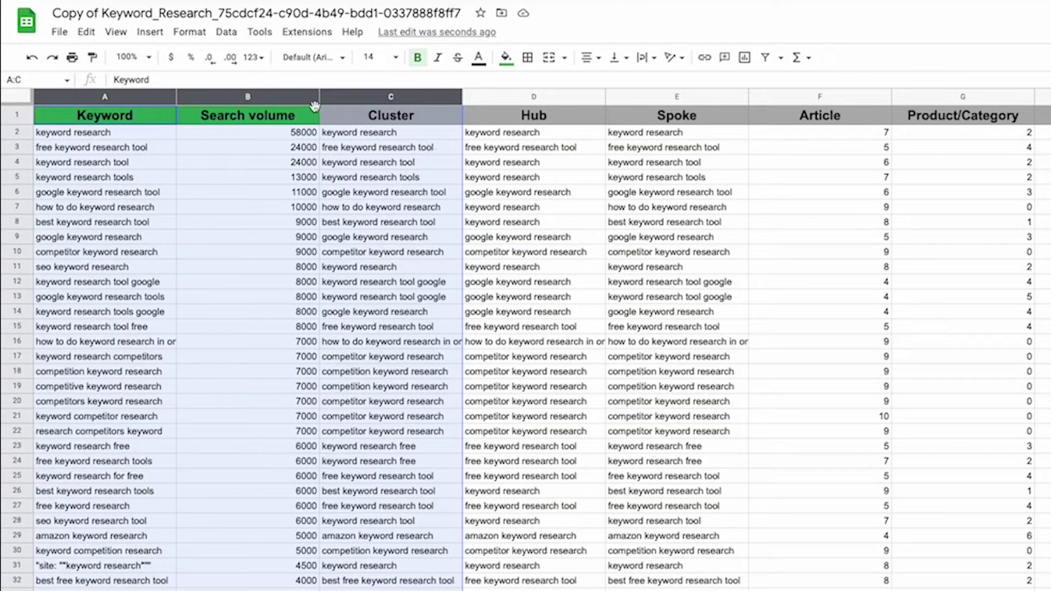
{"action": "left_click", "coordinate": [137, 146]}
{"action": "left_click", "coordinate": [122, 99]}
{"action": "key", "text": "ctrl+shift+Right"}
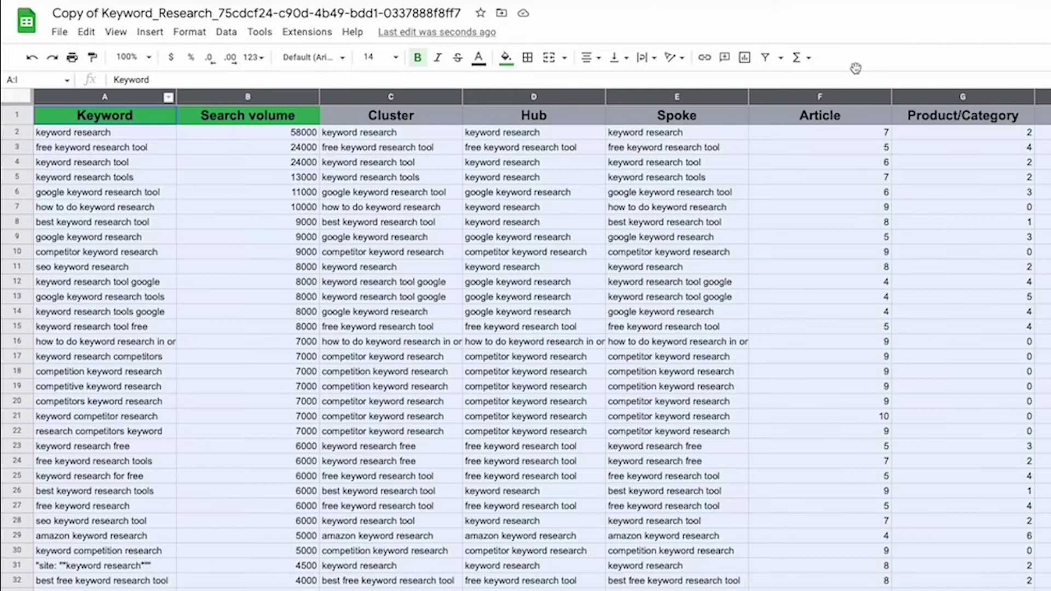
{"action": "left_click", "coordinate": [149, 32]}
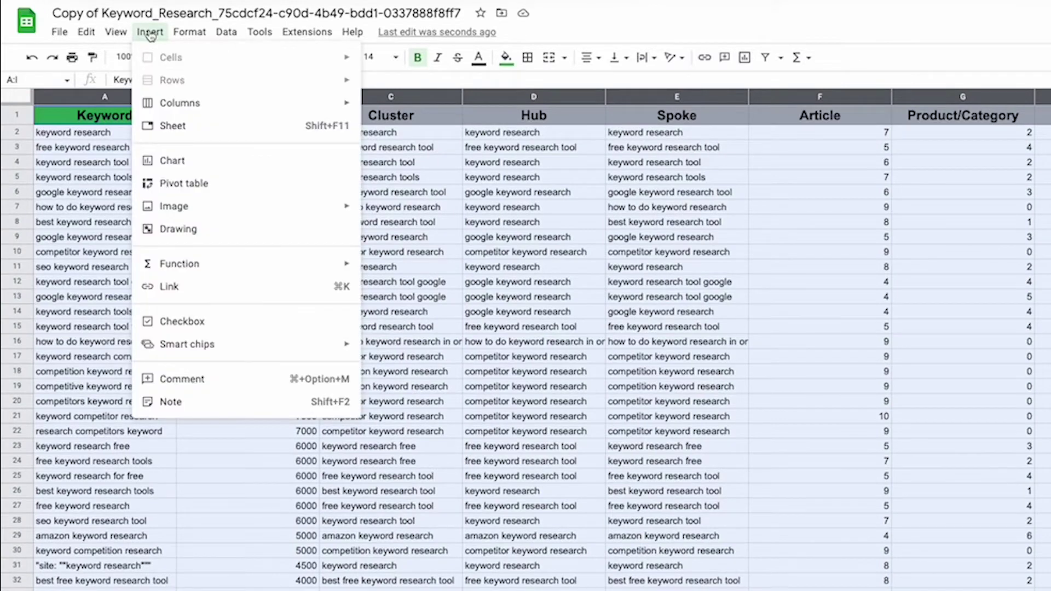
{"action": "left_click", "coordinate": [184, 184]}
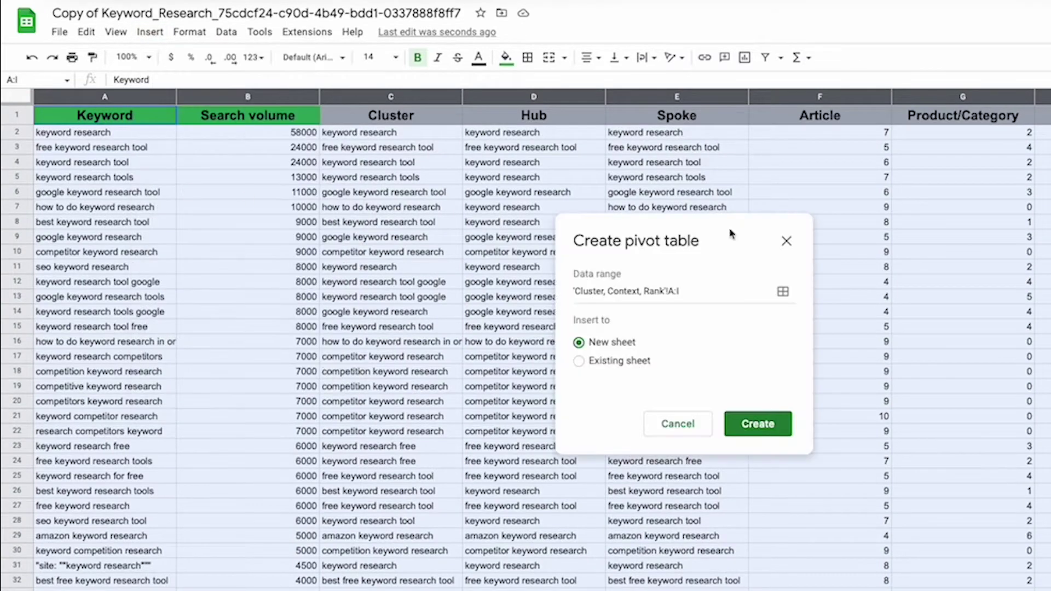
{"action": "left_click", "coordinate": [683, 419]}
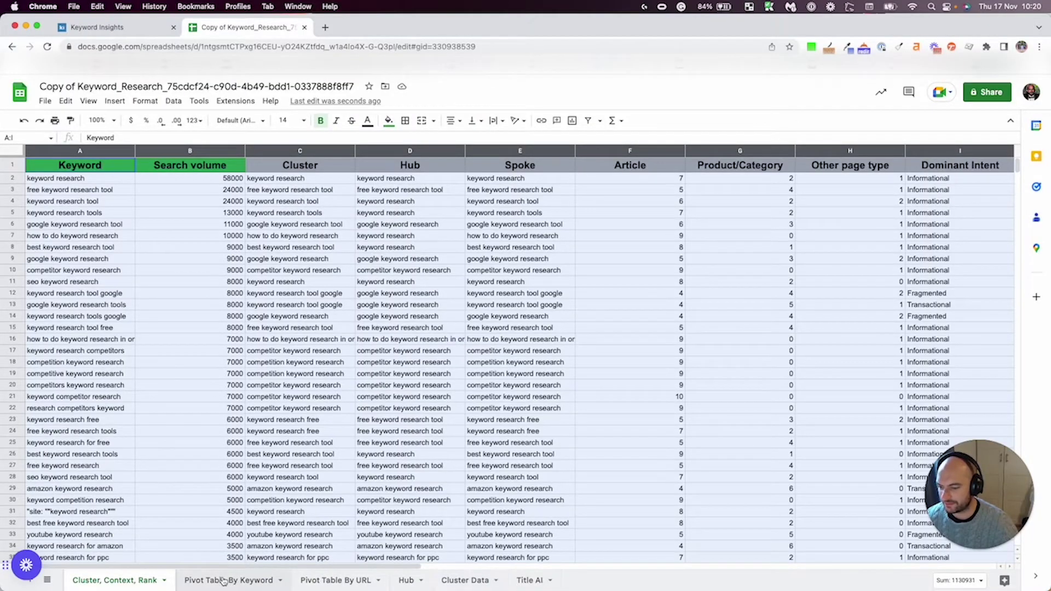
Open the Pivot Table By Keyword sheet and widen the Cluster column to show full names
{"action": "left_click", "coordinate": [224, 581]}
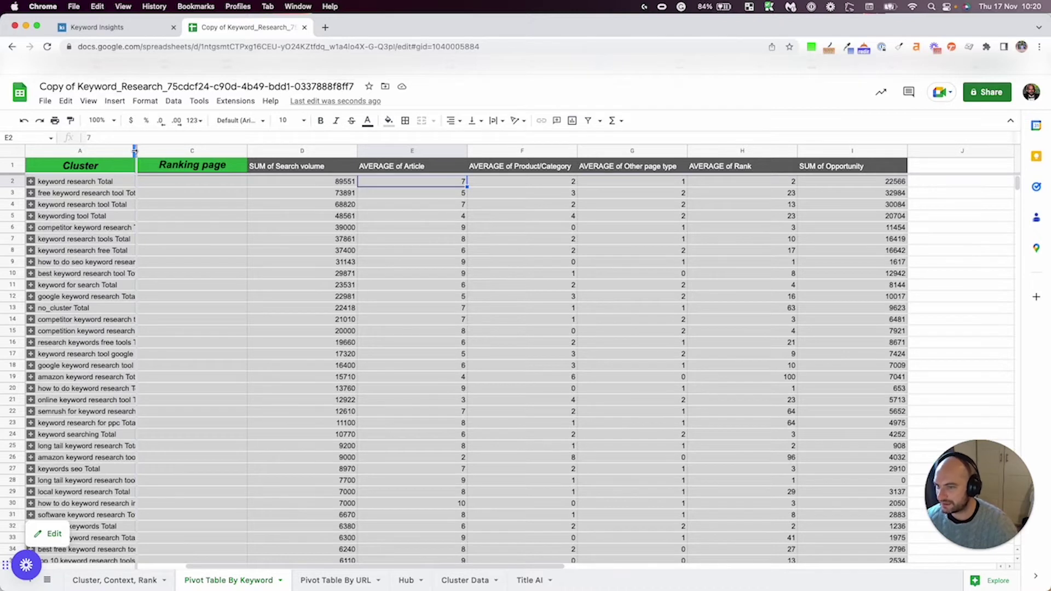
{"action": "left_click_drag", "start_coordinate": [135, 150], "coordinate": [226, 151]}
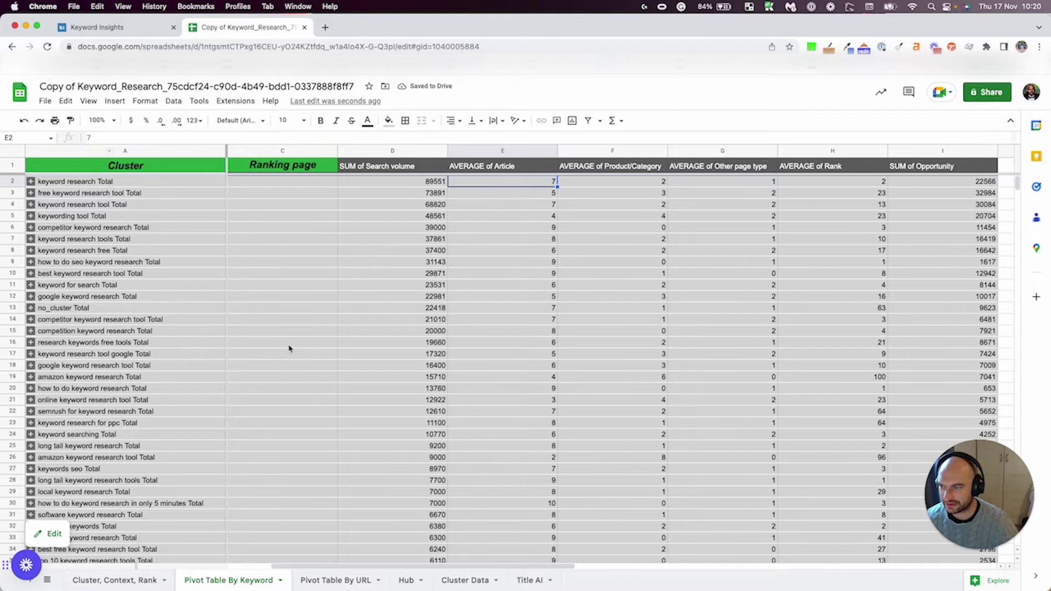
{"action": "left_click", "coordinate": [119, 195]}
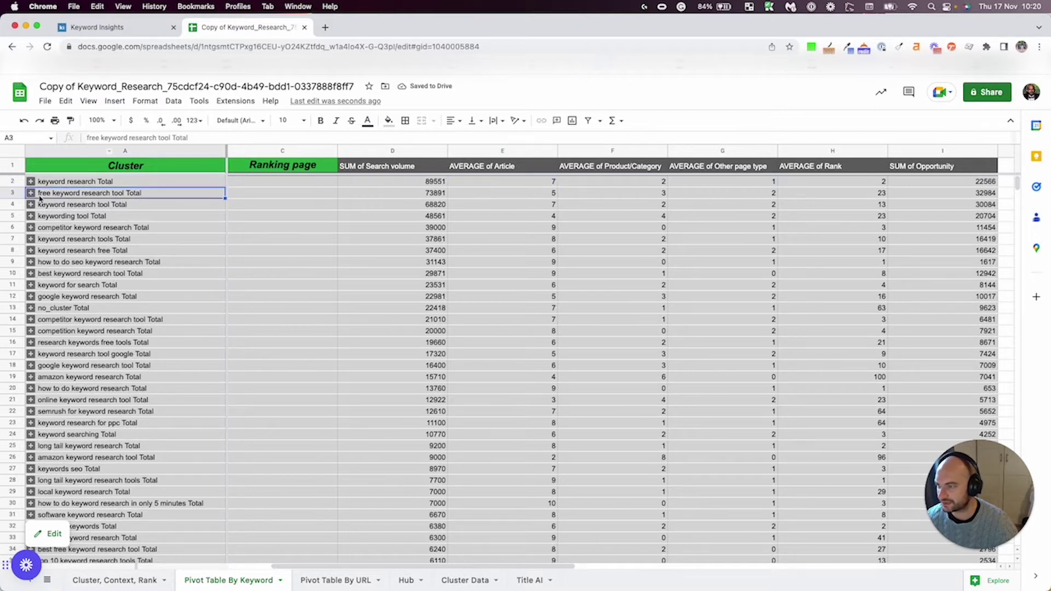
Inspect the free keyword research tool and how to do seo keyword research cluster rows
{"action": "right_click", "coordinate": [118, 195]}
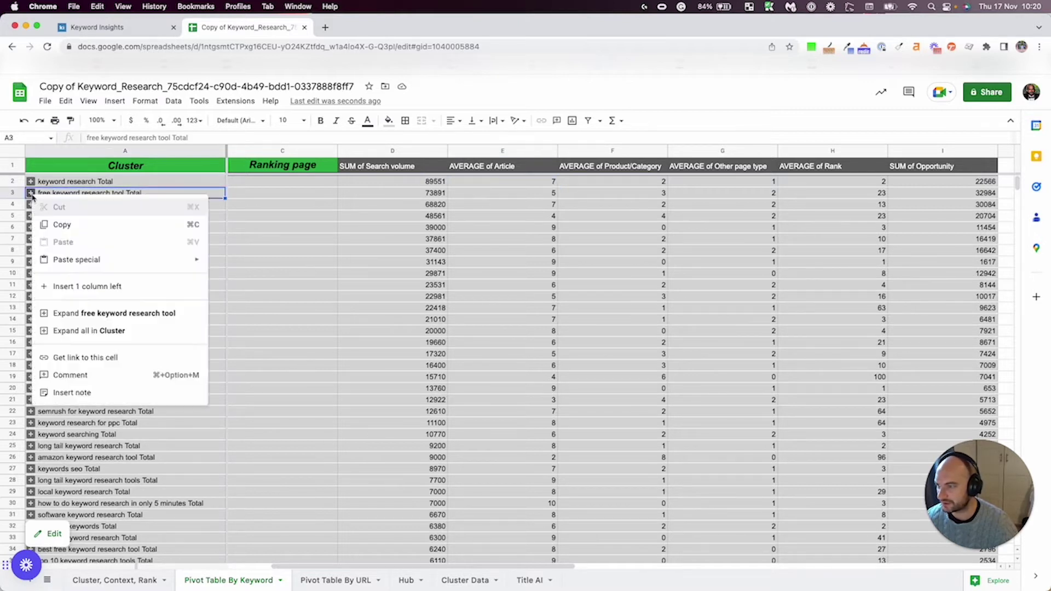
{"action": "left_click", "coordinate": [328, 307]}
{"action": "left_click", "coordinate": [425, 192]}
{"action": "left_click", "coordinate": [553, 193]}
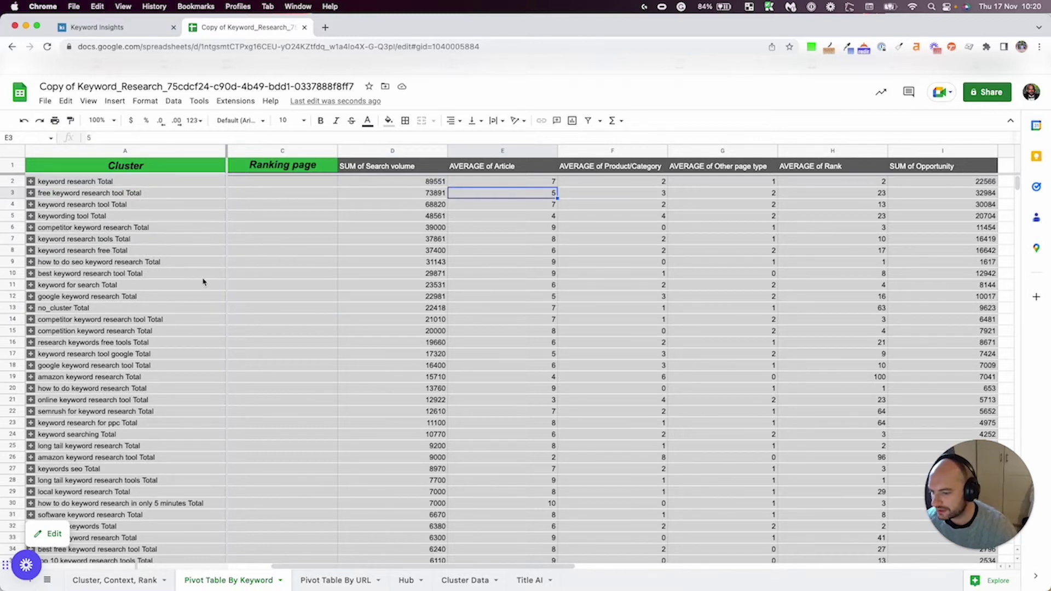
{"action": "left_click", "coordinate": [192, 262]}
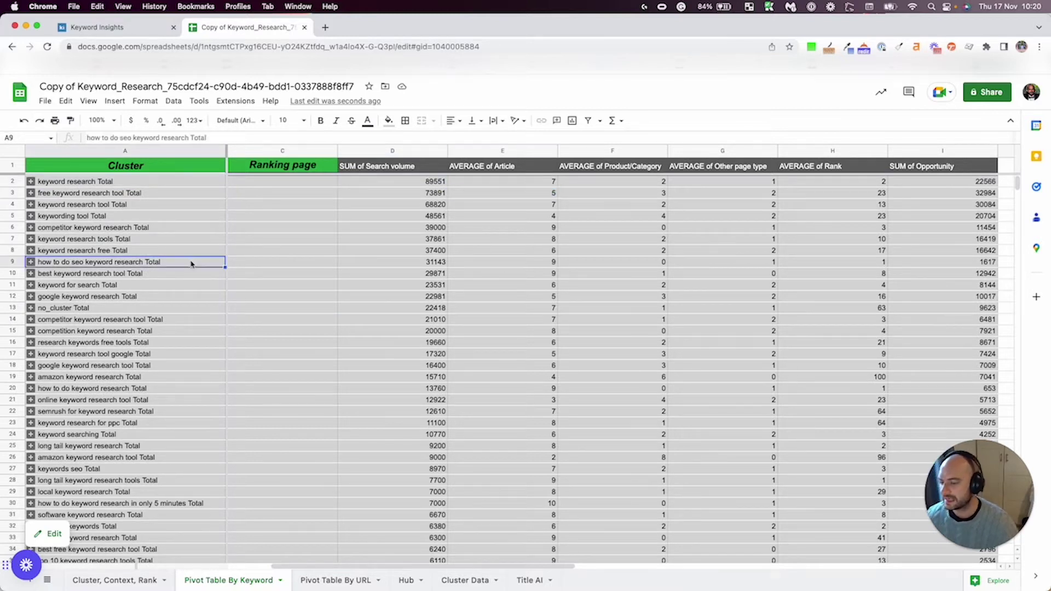
Expand the free keyword research tool cluster, select its keywords, then collapse it
{"action": "left_click", "coordinate": [31, 194]}
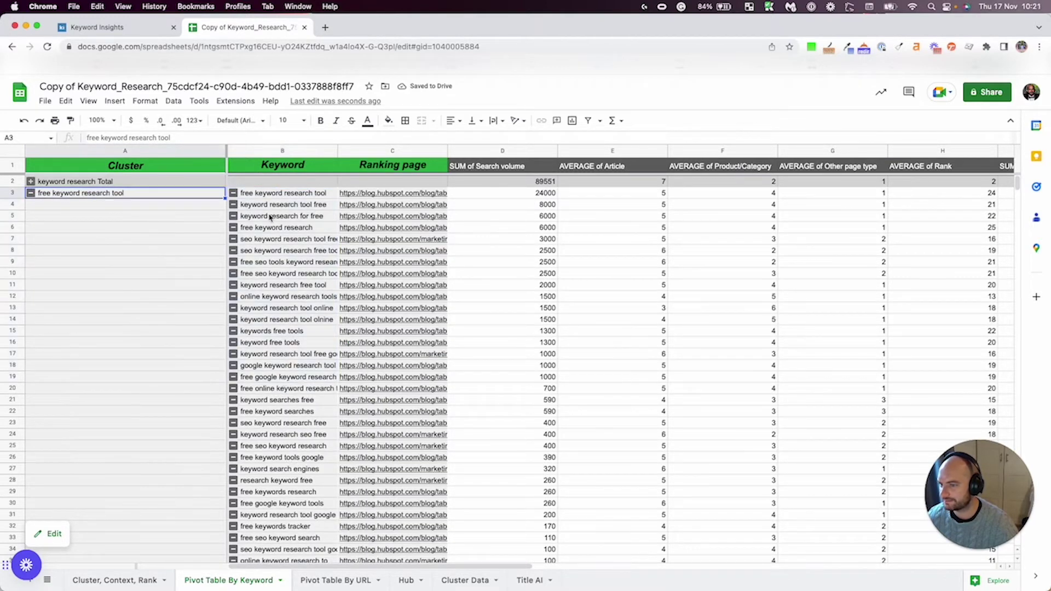
{"action": "scroll", "coordinate": [309, 309], "scroll_direction": "down", "scroll_amount": 7}
{"action": "scroll", "coordinate": [310, 309], "scroll_direction": "up", "scroll_amount": 7}
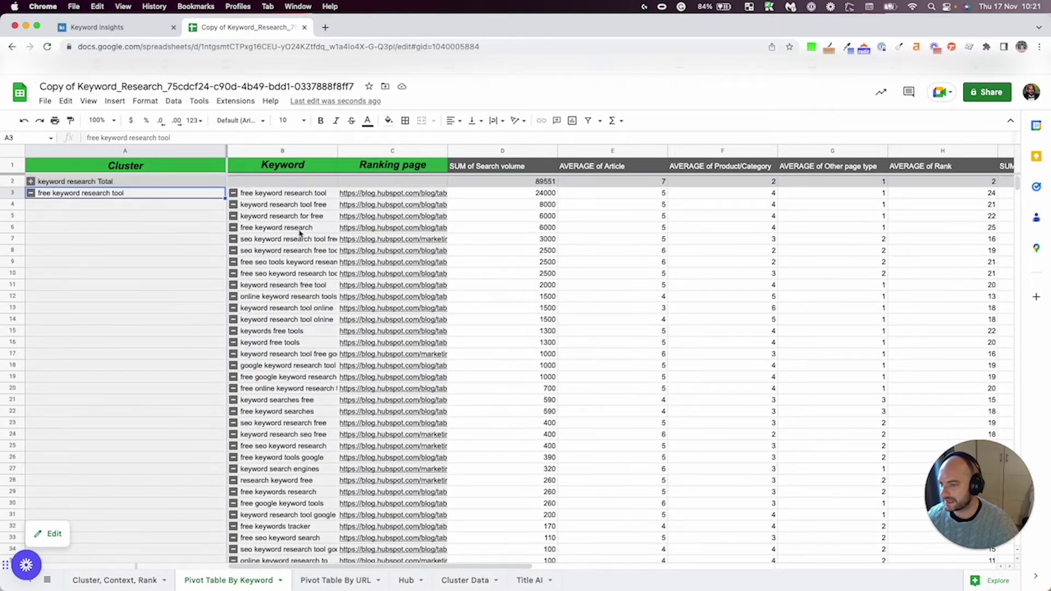
{"action": "left_click_drag", "start_coordinate": [296, 195], "coordinate": [301, 567]}
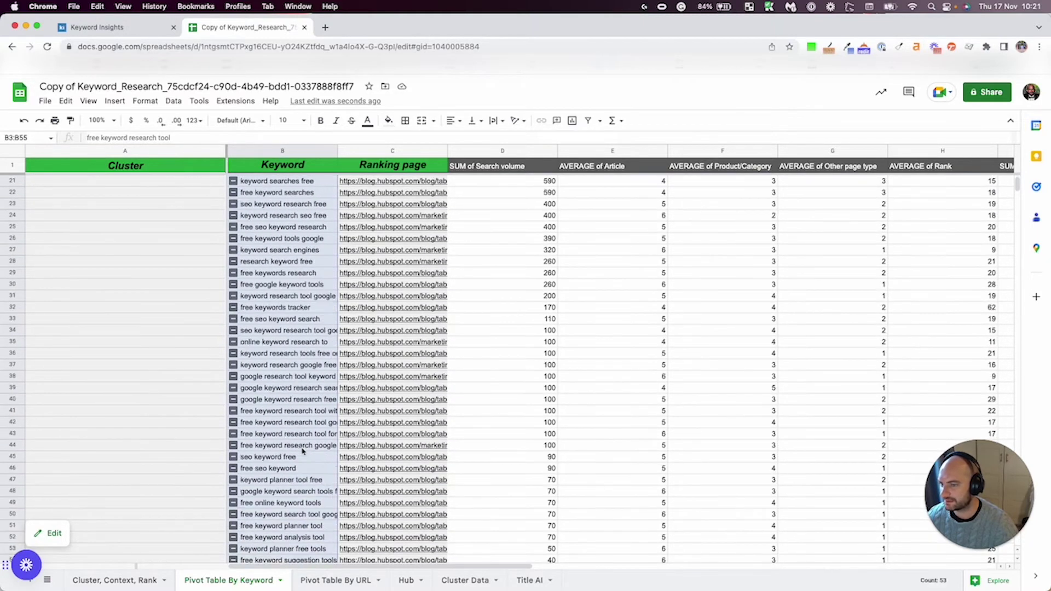
{"action": "scroll", "coordinate": [105, 242], "scroll_direction": "up", "scroll_amount": 6}
{"action": "left_click", "coordinate": [113, 196]}
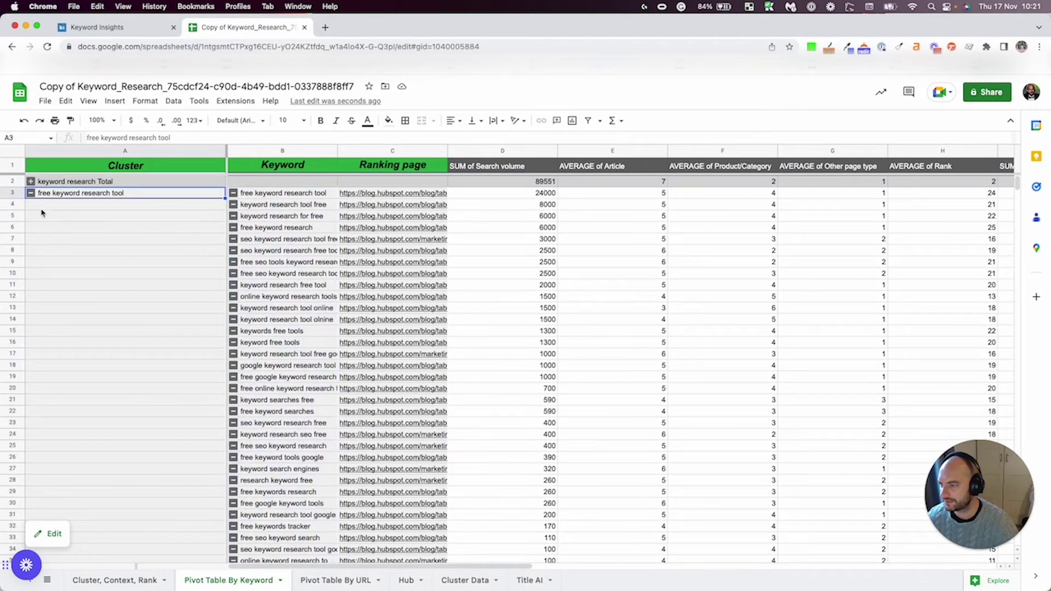
{"action": "left_click", "coordinate": [30, 194]}
Expand and collapse the google keyword research tool cluster, then undo back to the expanded view
{"action": "left_click", "coordinate": [32, 366]}
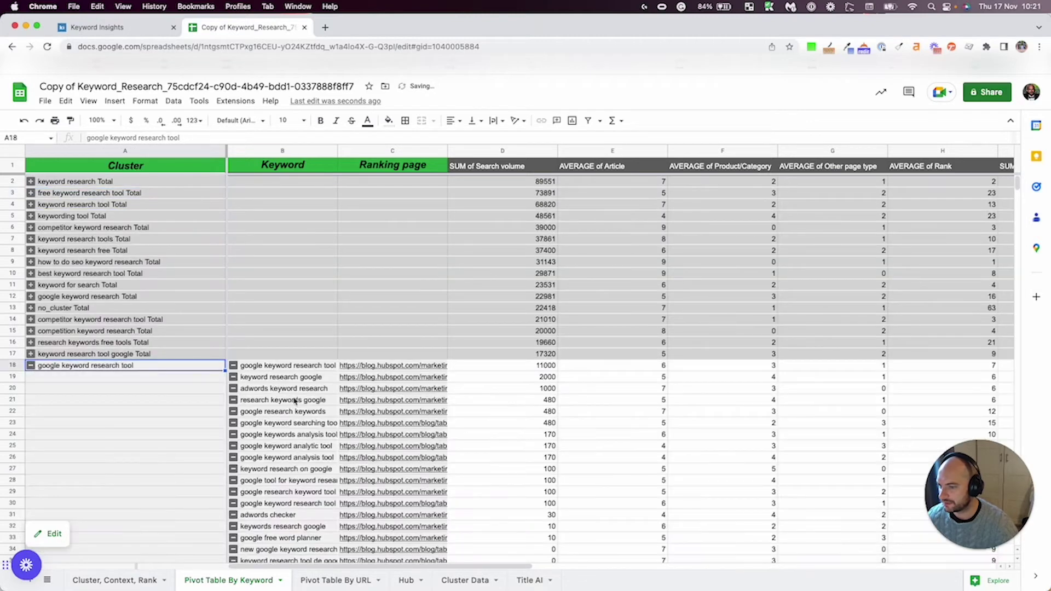
{"action": "scroll", "coordinate": [295, 401], "scroll_direction": "down", "scroll_amount": 4}
{"action": "left_click_drag", "start_coordinate": [295, 296], "coordinate": [301, 470]}
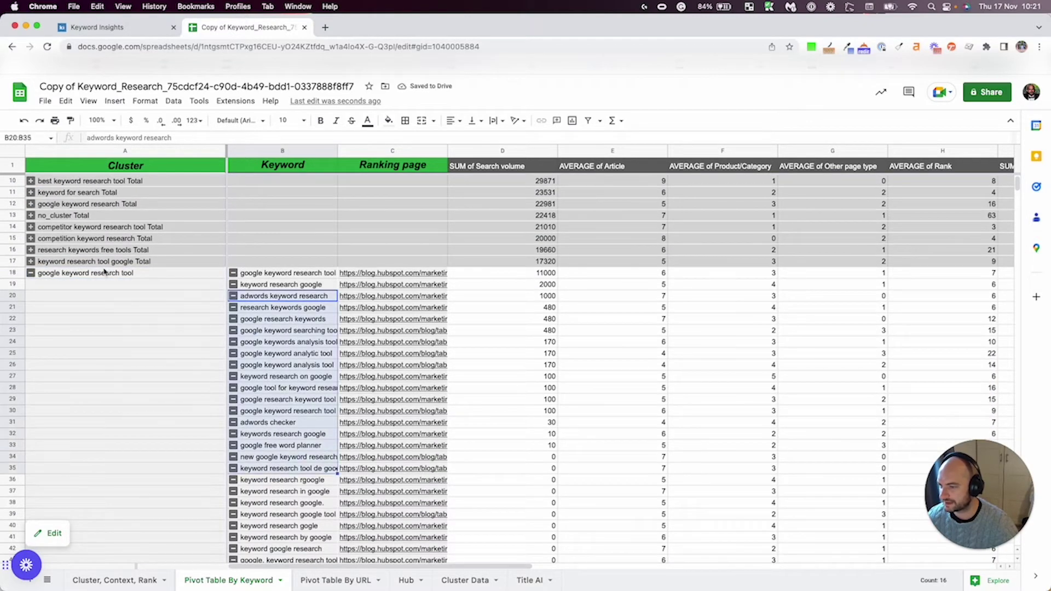
{"action": "left_click", "coordinate": [104, 272]}
{"action": "left_click", "coordinate": [31, 273]}
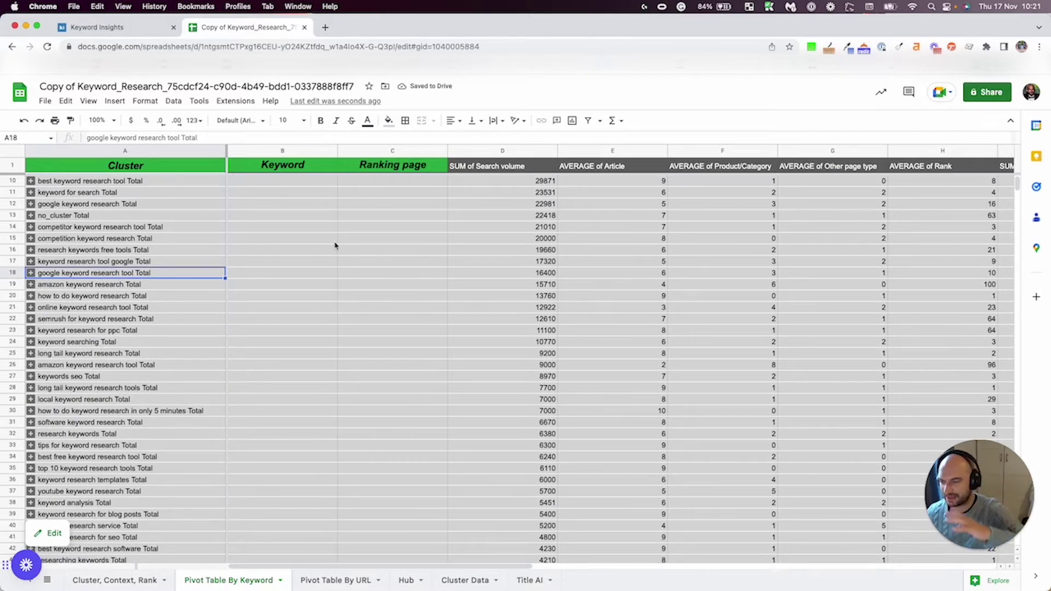
{"action": "key", "text": "super+z"}
{"action": "key", "text": "super+z"}
{"action": "key", "text": "super+z"}
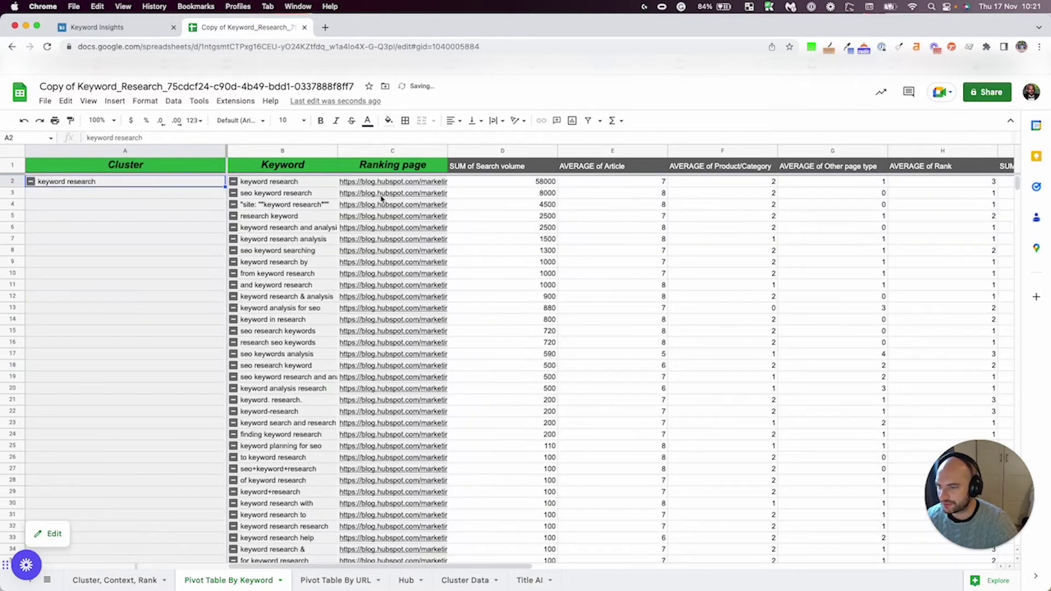
Widen the Ranking page column and check the keyword research search volume of 58000
{"action": "left_click_drag", "start_coordinate": [447, 150], "coordinate": [541, 150]}
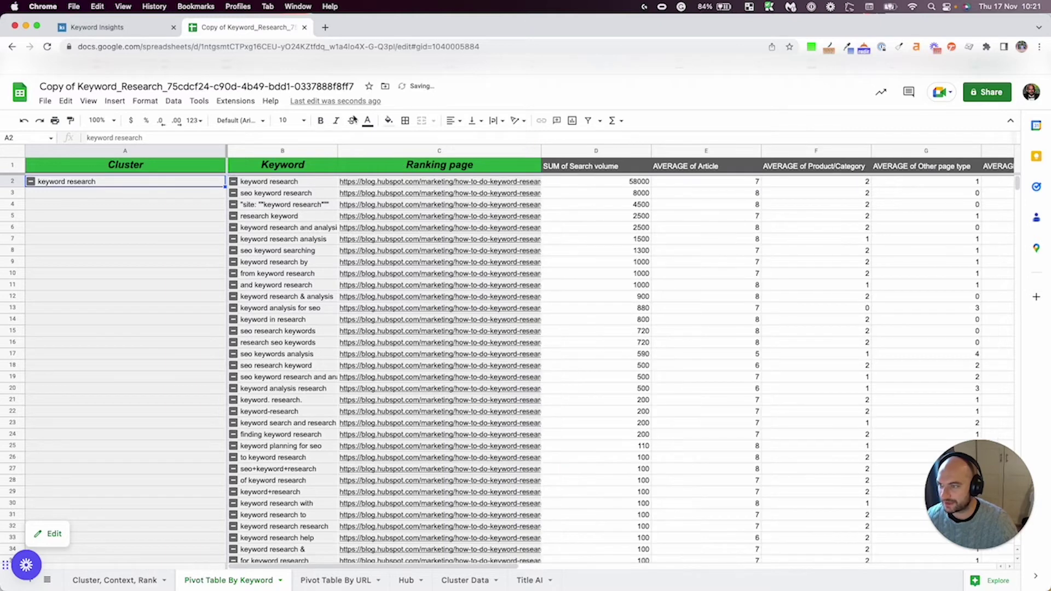
{"action": "left_click", "coordinate": [144, 31]}
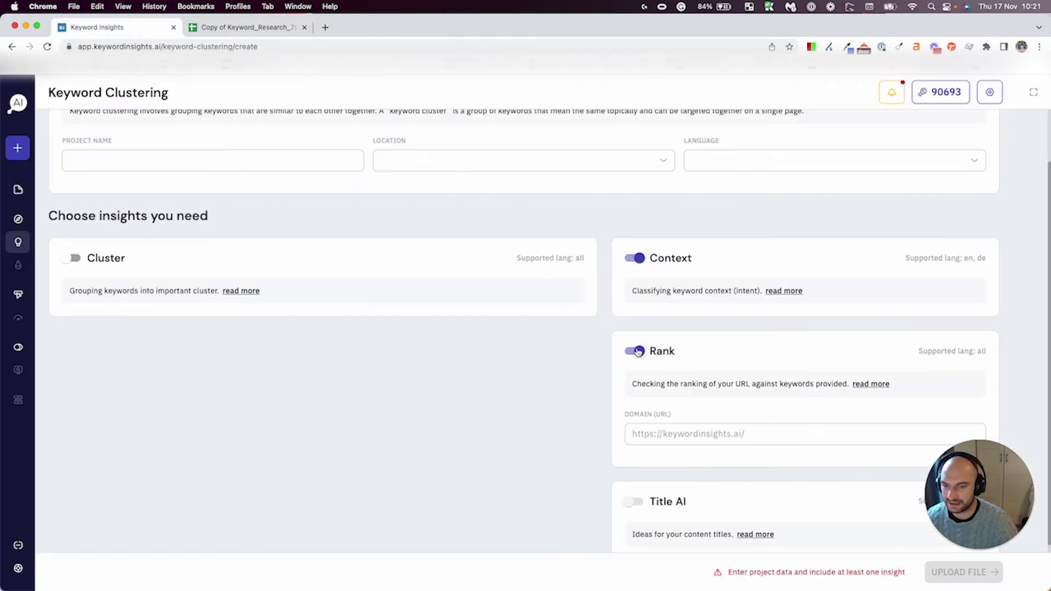
{"action": "left_click", "coordinate": [282, 30]}
{"action": "scroll", "coordinate": [672, 219], "scroll_direction": "right", "scroll_amount": 3}
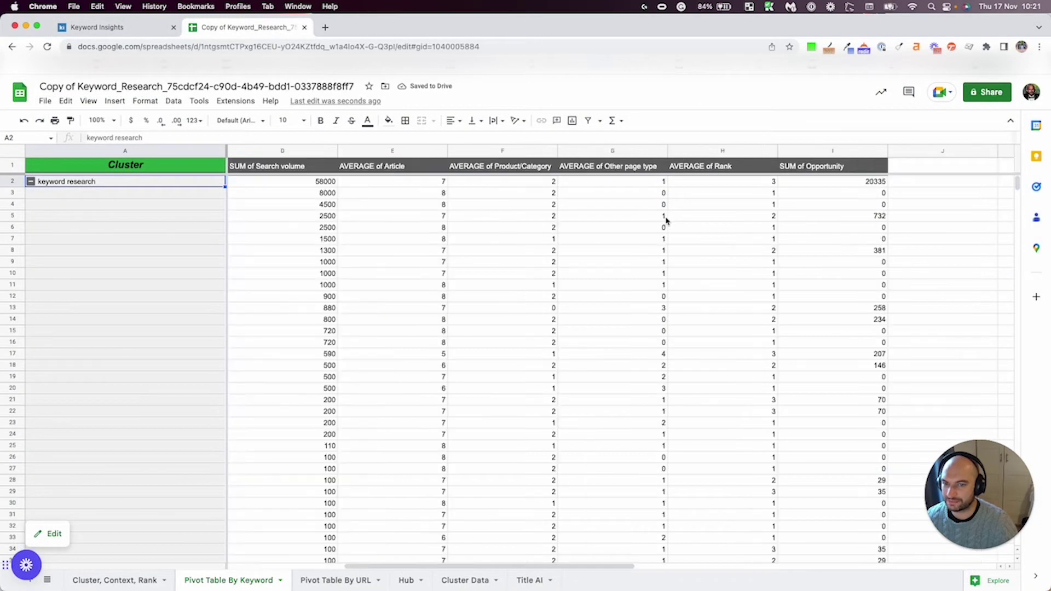
{"action": "left_click", "coordinate": [284, 187]}
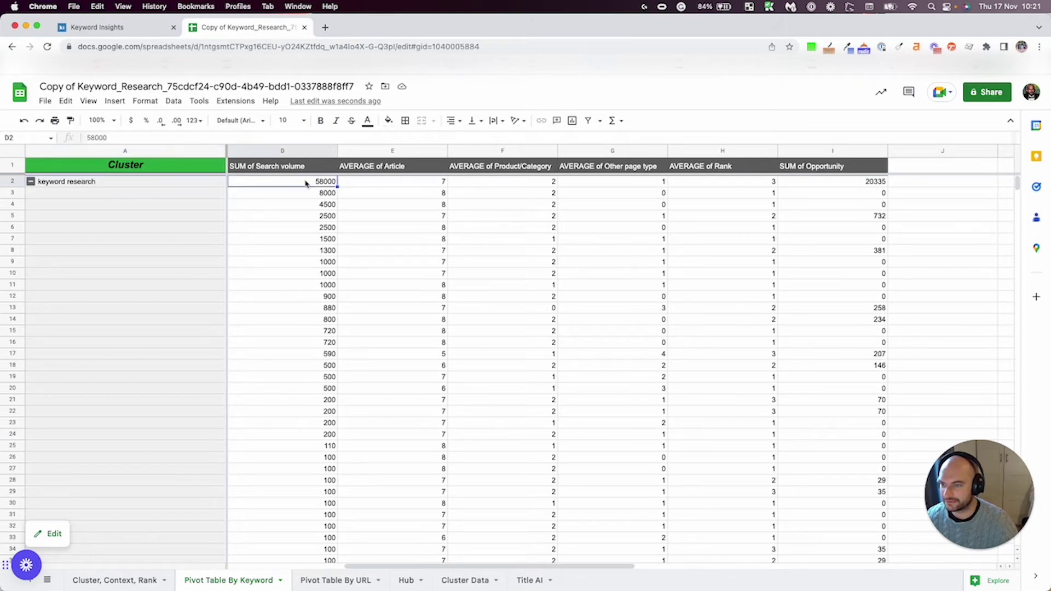
{"action": "scroll", "coordinate": [377, 197], "scroll_direction": "left", "scroll_amount": 3}
{"action": "scroll", "coordinate": [382, 200], "scroll_direction": "left", "scroll_amount": 2}
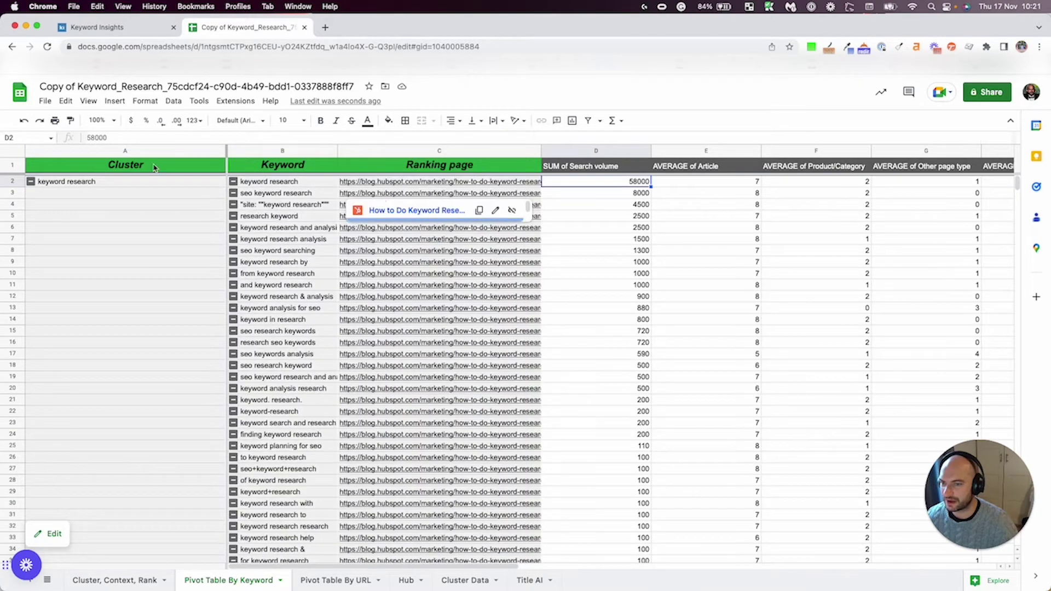
Toggle the keyword research cluster, checking seo keyword research and the 89551 total volume
{"action": "left_click", "coordinate": [31, 182]}
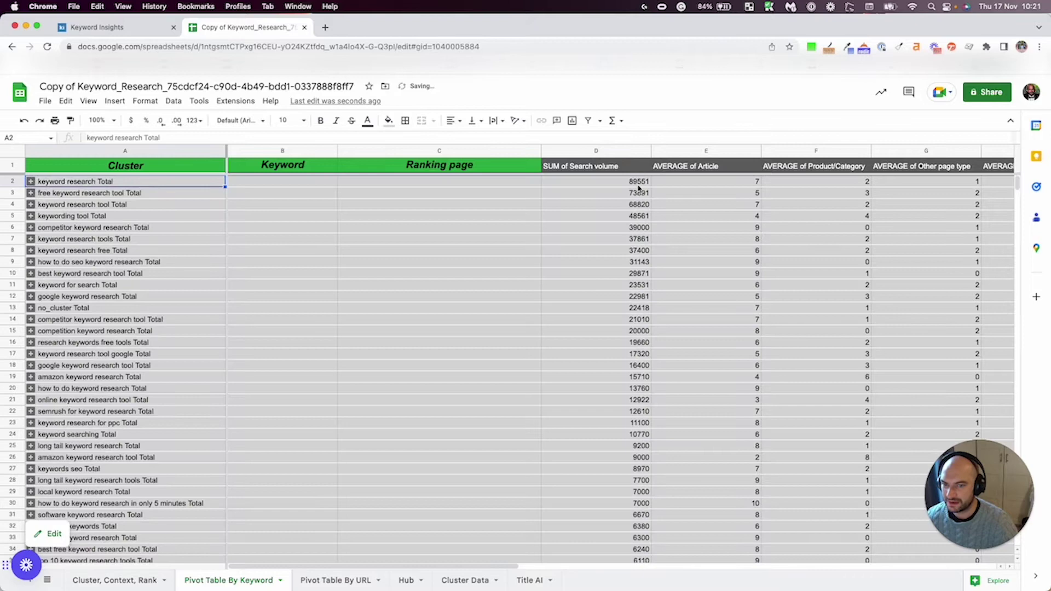
{"action": "left_click", "coordinate": [31, 181]}
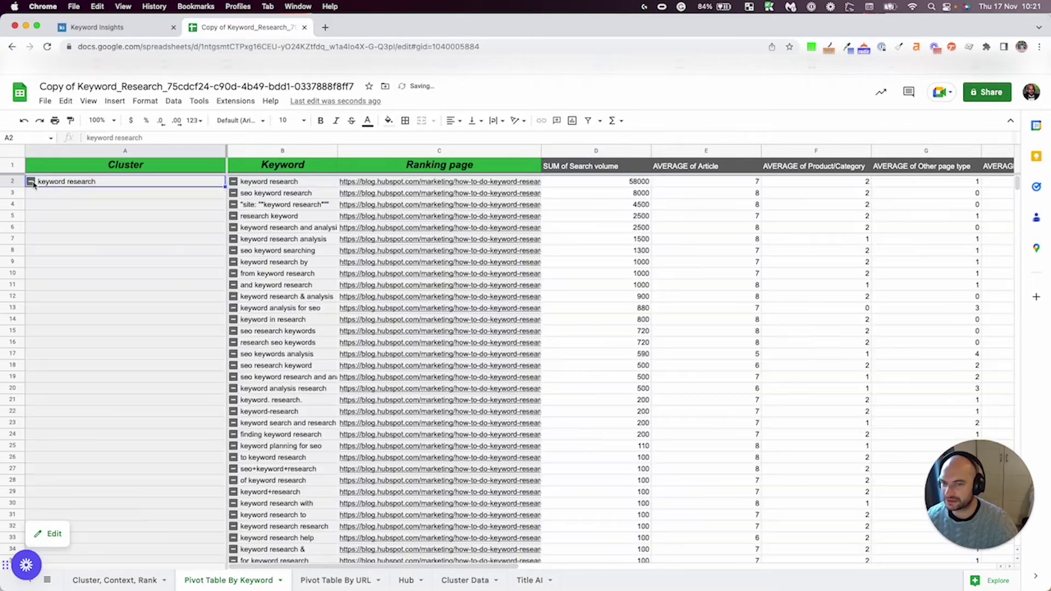
{"action": "left_click", "coordinate": [620, 194]}
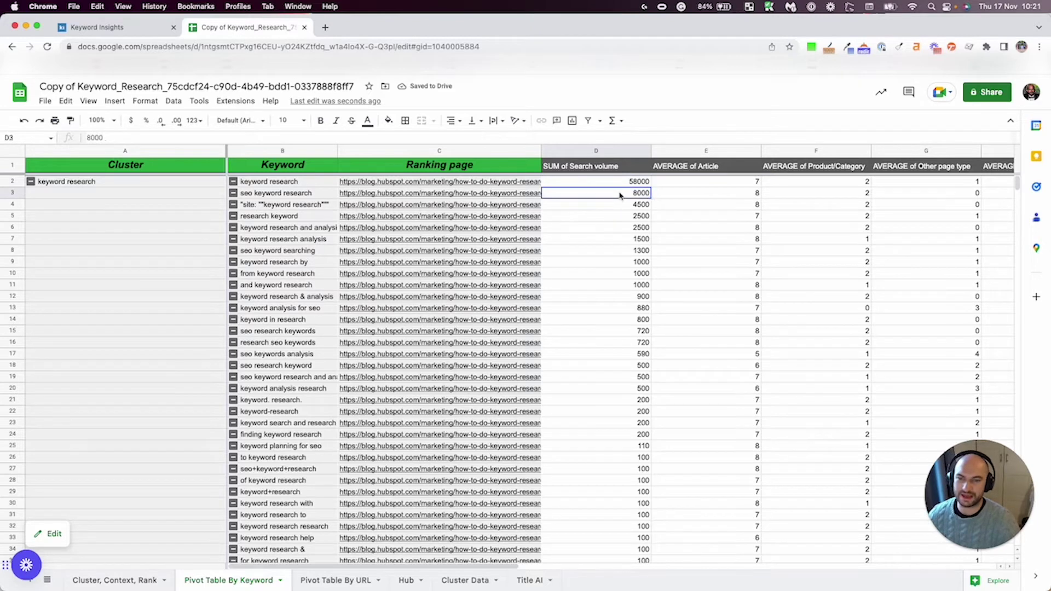
{"action": "left_click", "coordinate": [321, 195]}
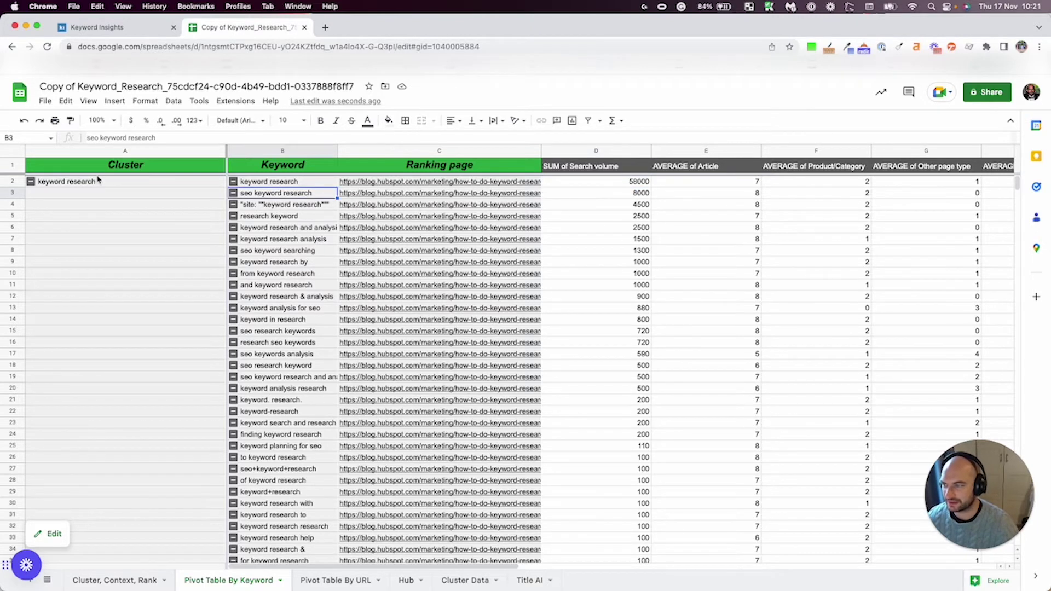
{"action": "left_click", "coordinate": [31, 182]}
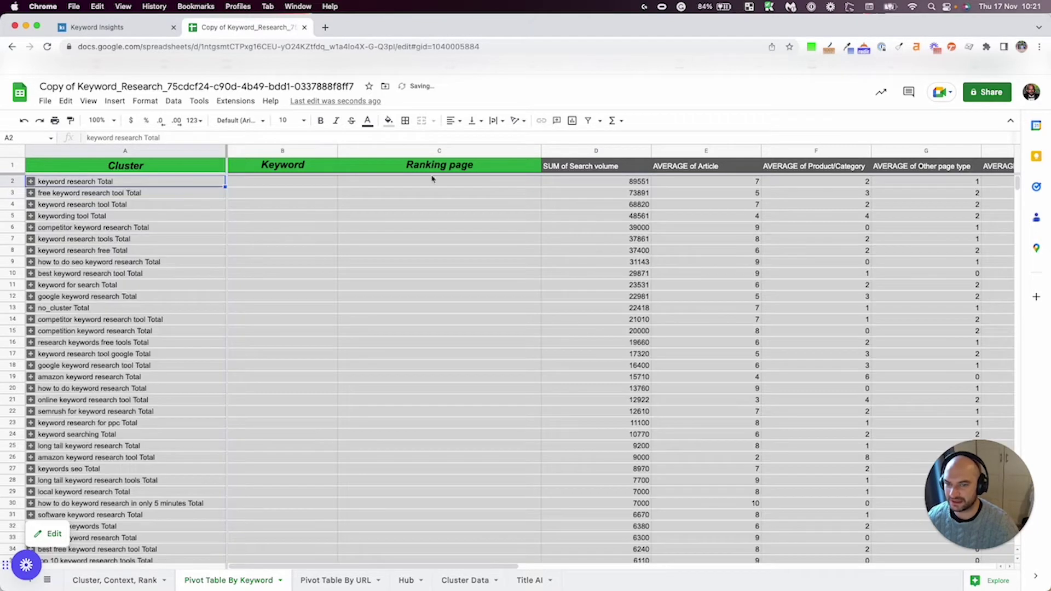
{"action": "left_click", "coordinate": [632, 183]}
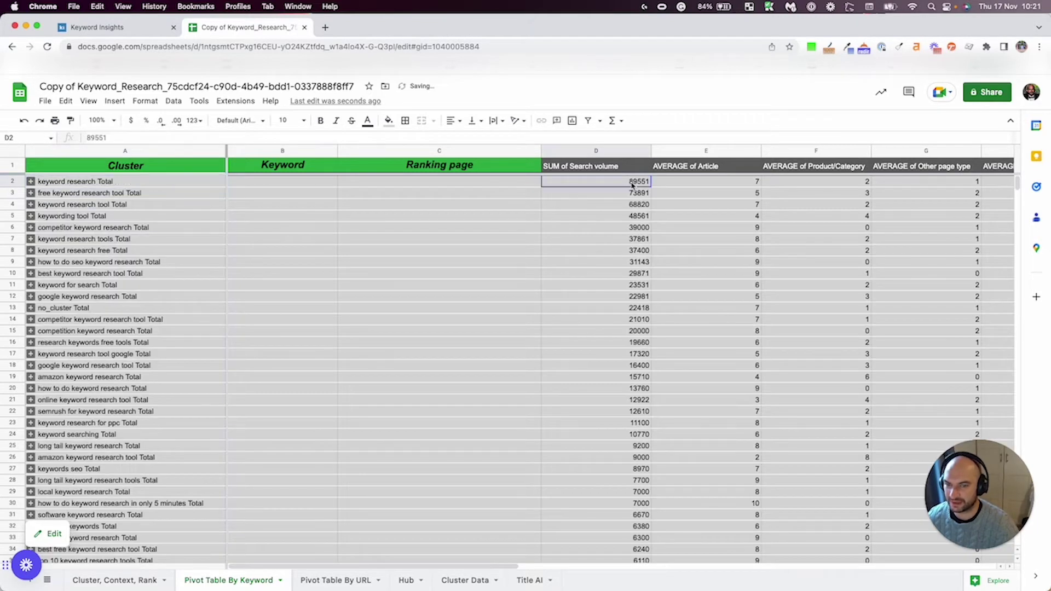
Collapse the keyword research cluster and check its Opportunity total of 22566
{"action": "left_click", "coordinate": [31, 182]}
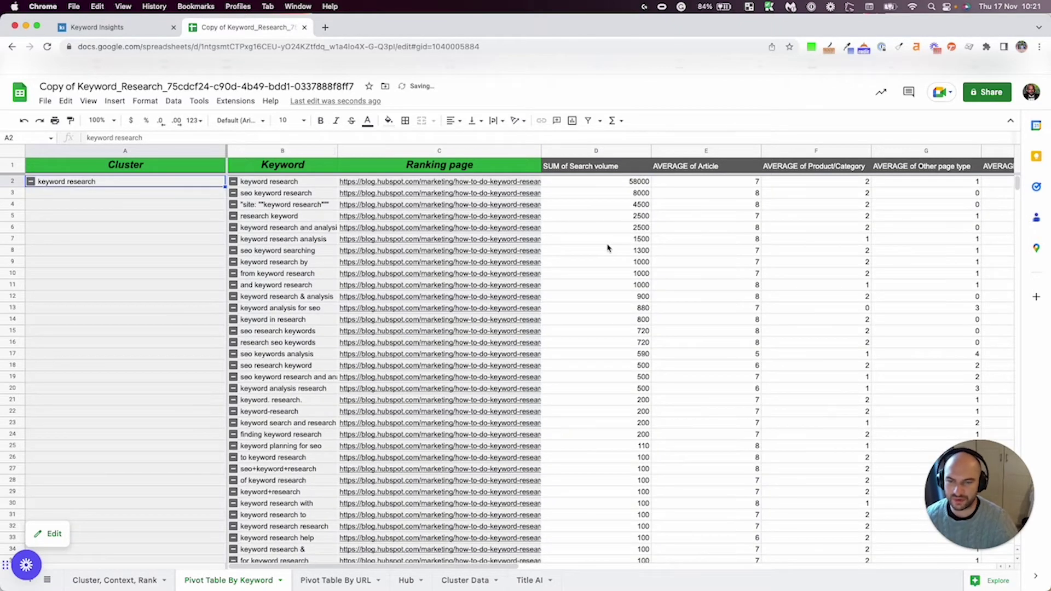
{"action": "left_click", "coordinate": [30, 181]}
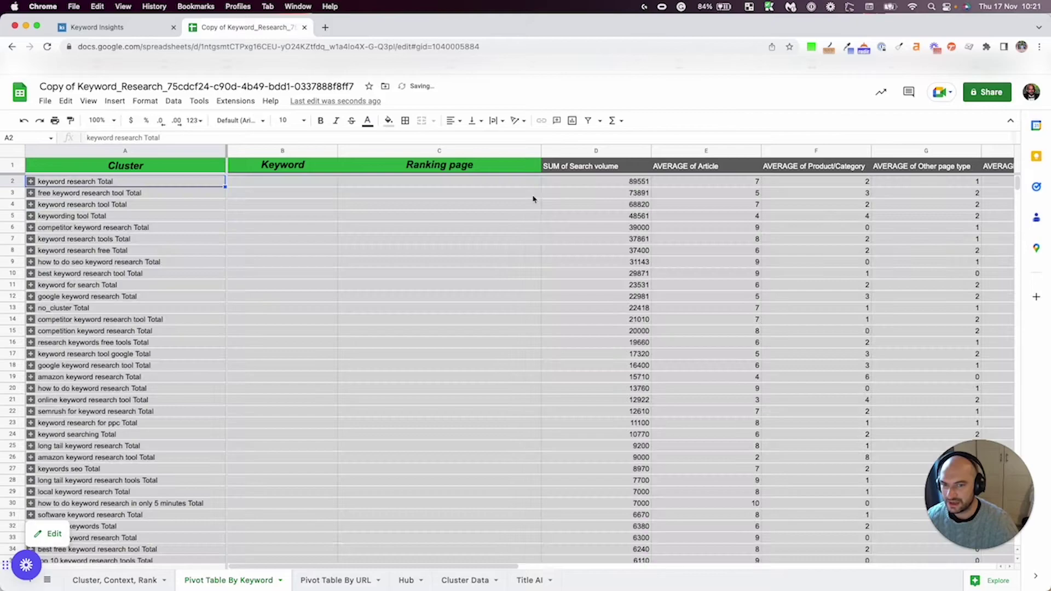
{"action": "scroll", "coordinate": [555, 198], "scroll_direction": "right", "scroll_amount": 5}
{"action": "scroll", "coordinate": [554, 198], "scroll_direction": "right", "scroll_amount": 1}
{"action": "left_click", "coordinate": [637, 184]}
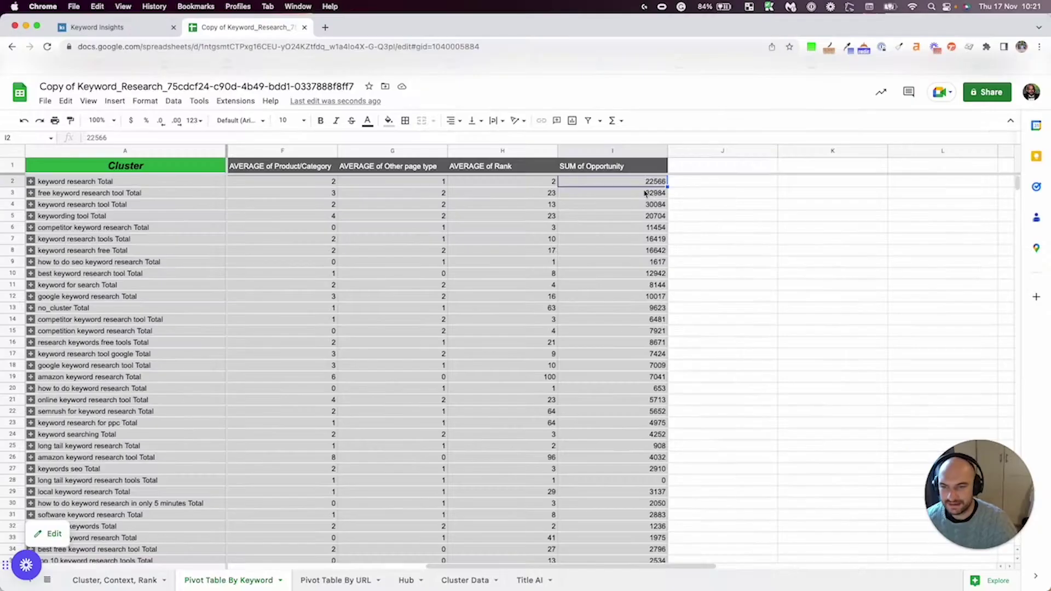
Expand the keyword research cluster and inspect the Rank values of several keywords
{"action": "scroll", "coordinate": [645, 186], "scroll_direction": "left", "scroll_amount": 5}
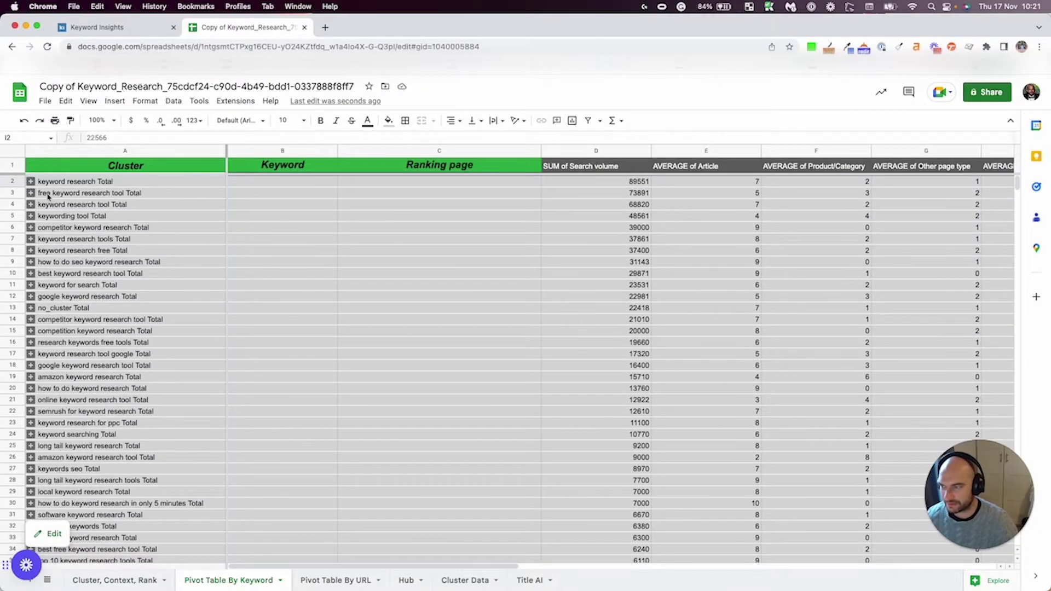
{"action": "left_click", "coordinate": [81, 182]}
{"action": "left_click", "coordinate": [30, 182]}
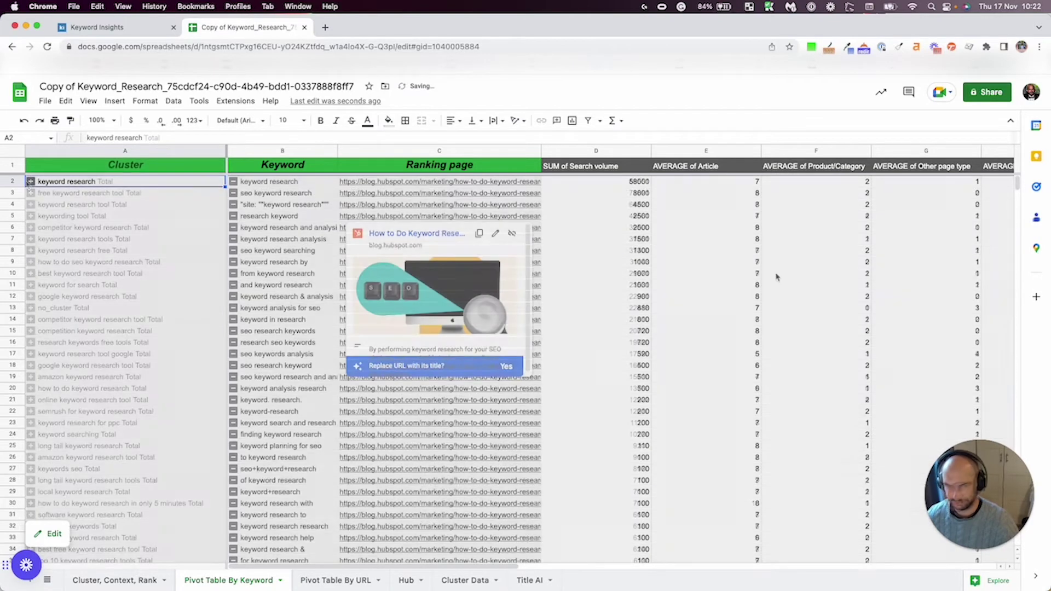
{"action": "scroll", "coordinate": [782, 278], "scroll_direction": "right", "scroll_amount": 5}
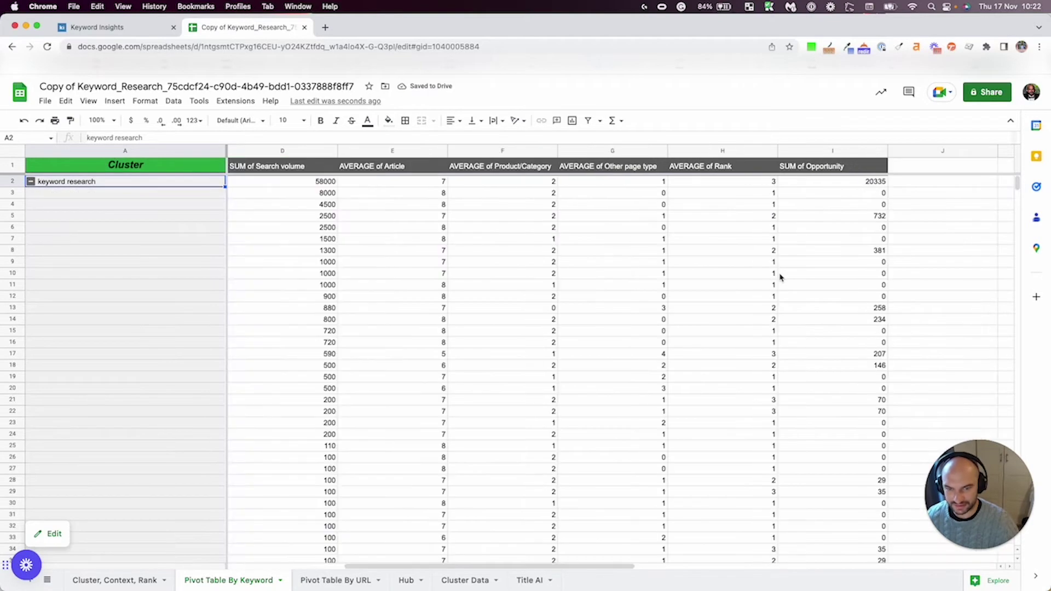
{"action": "left_click", "coordinate": [743, 219]}
{"action": "left_click", "coordinate": [747, 307]}
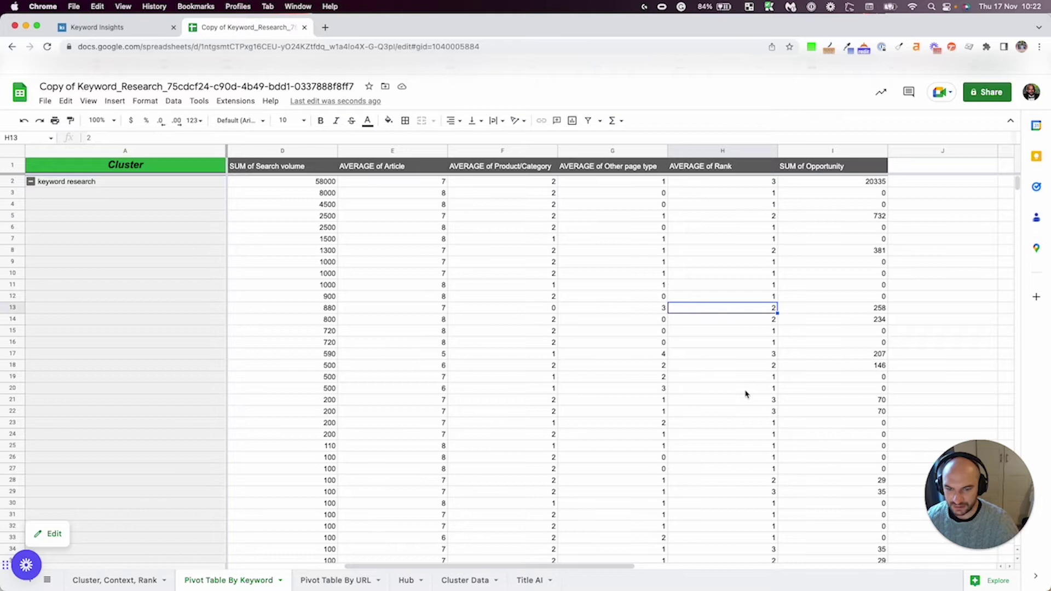
{"action": "left_click", "coordinate": [747, 399]}
Total and check keywords' Opportunity values, then collapse the keyword research group
{"action": "left_click_drag", "start_coordinate": [838, 402], "coordinate": [850, 413]}
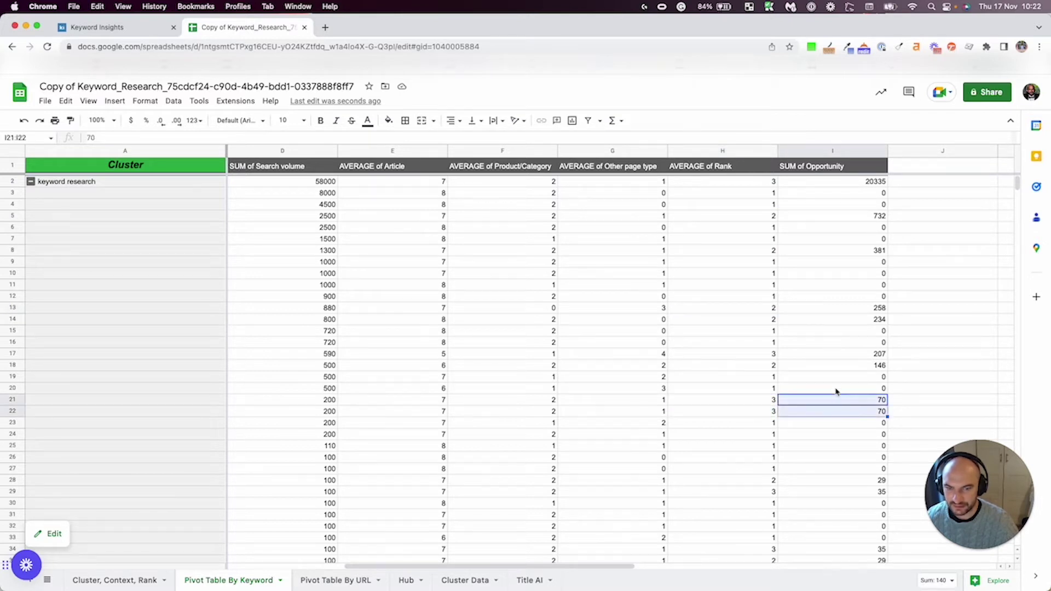
{"action": "left_click_drag", "start_coordinate": [840, 284], "coordinate": [839, 409]}
{"action": "left_click", "coordinate": [841, 508]}
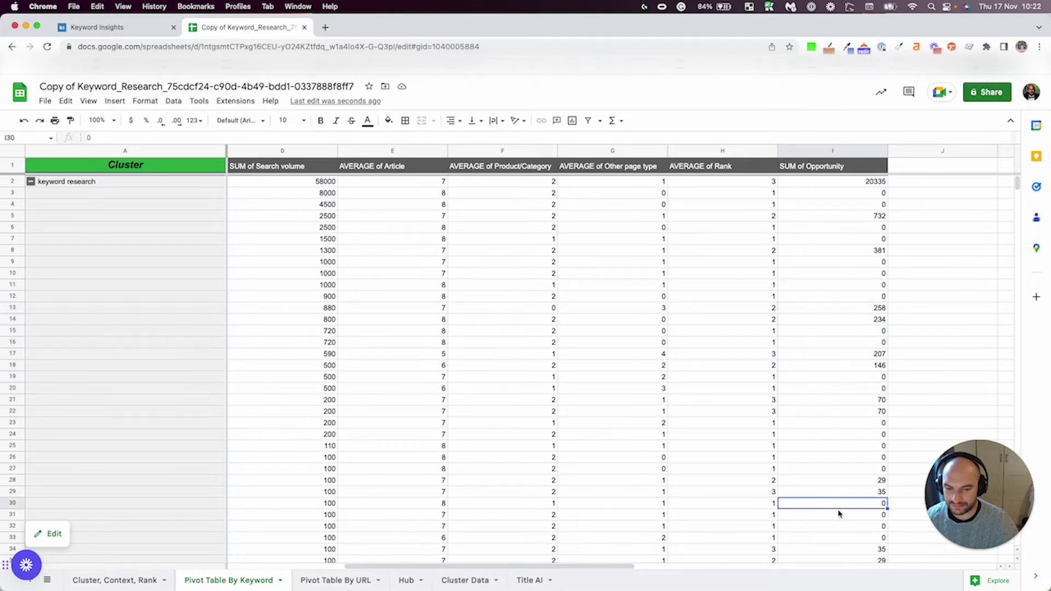
{"action": "left_click", "coordinate": [839, 481]}
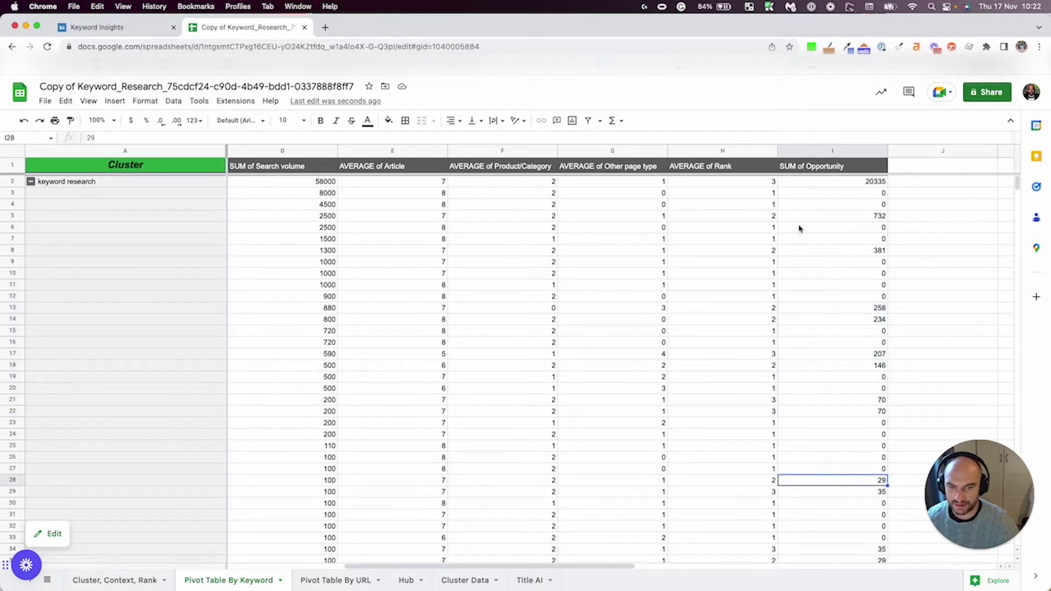
{"action": "left_click", "coordinate": [840, 185]}
{"action": "key", "text": "super+z"}
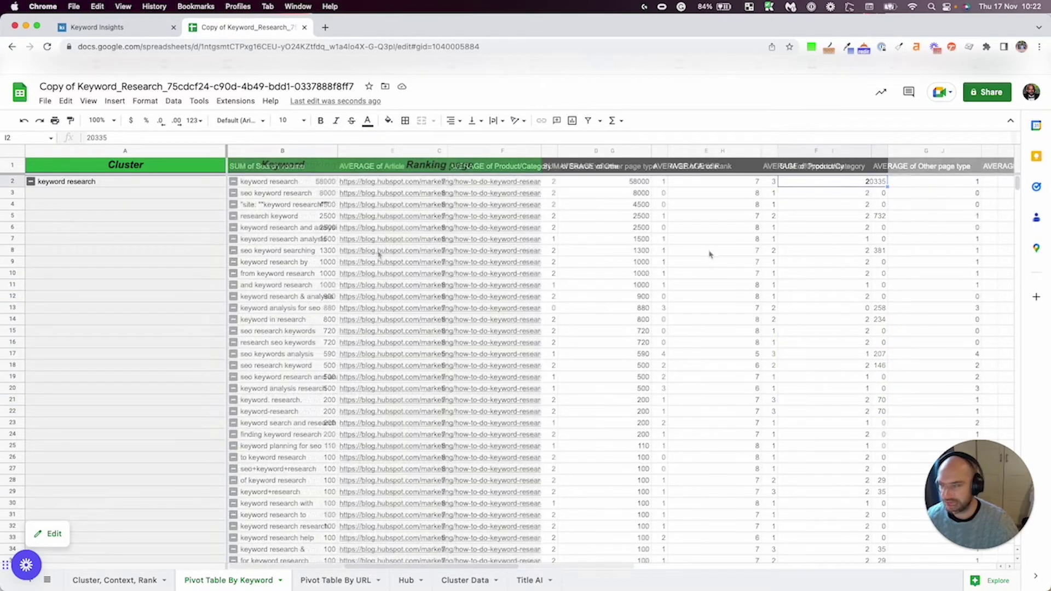
{"action": "key", "text": "super+z"}
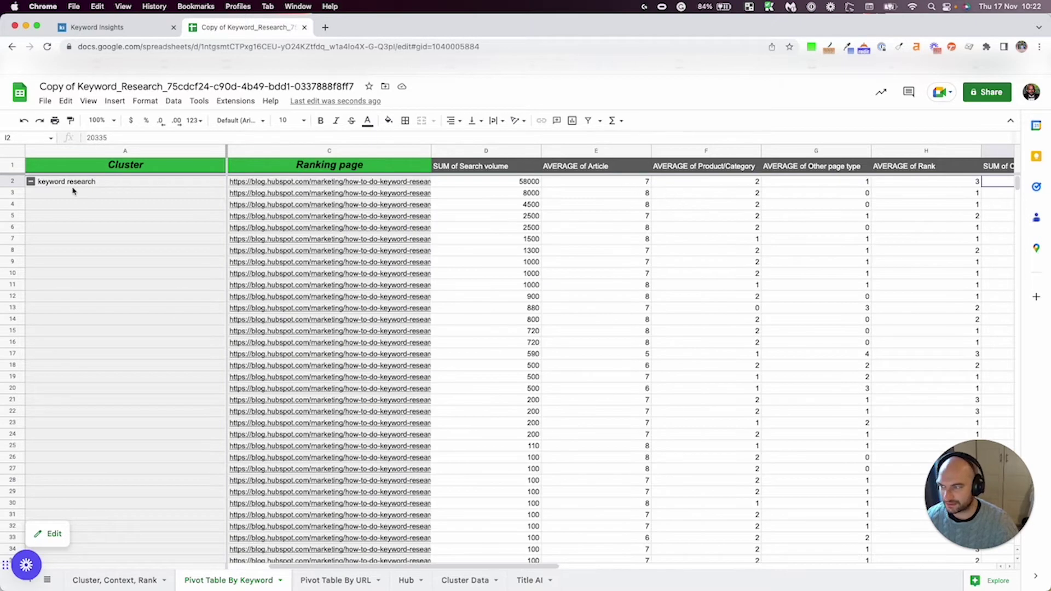
{"action": "left_click", "coordinate": [31, 182]}
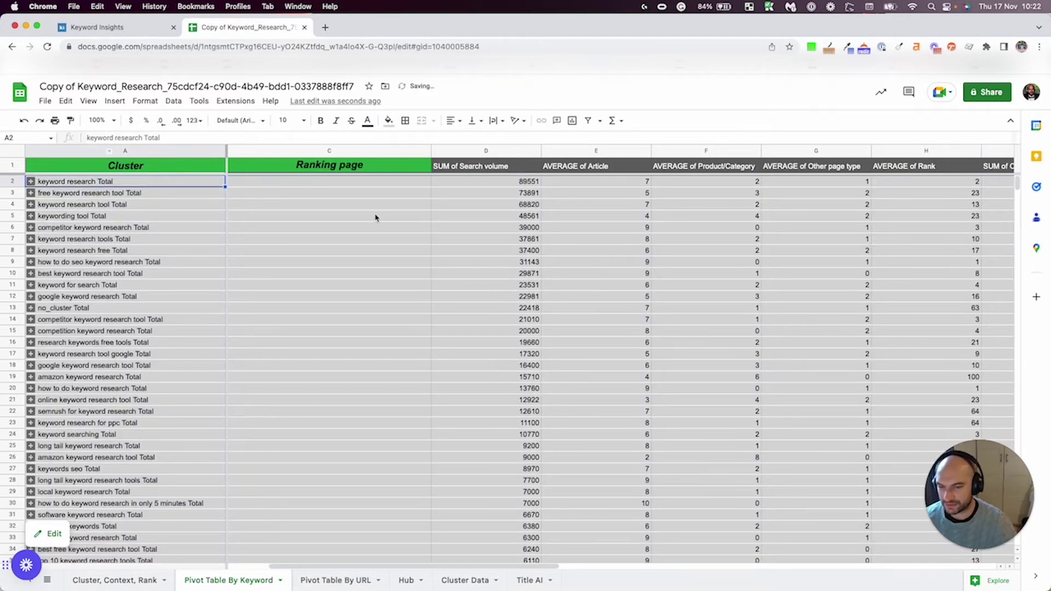
{"action": "scroll", "coordinate": [705, 311], "scroll_direction": "right", "scroll_amount": 3}
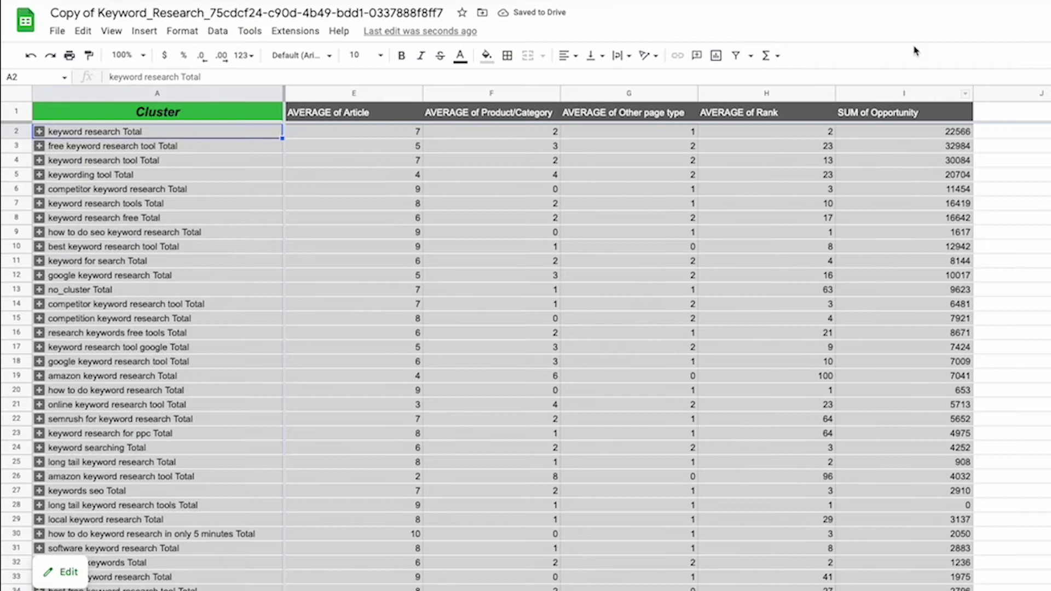
{"action": "left_click", "coordinate": [930, 136]}
{"action": "left_click", "coordinate": [931, 203]}
{"action": "left_click", "coordinate": [929, 295]}
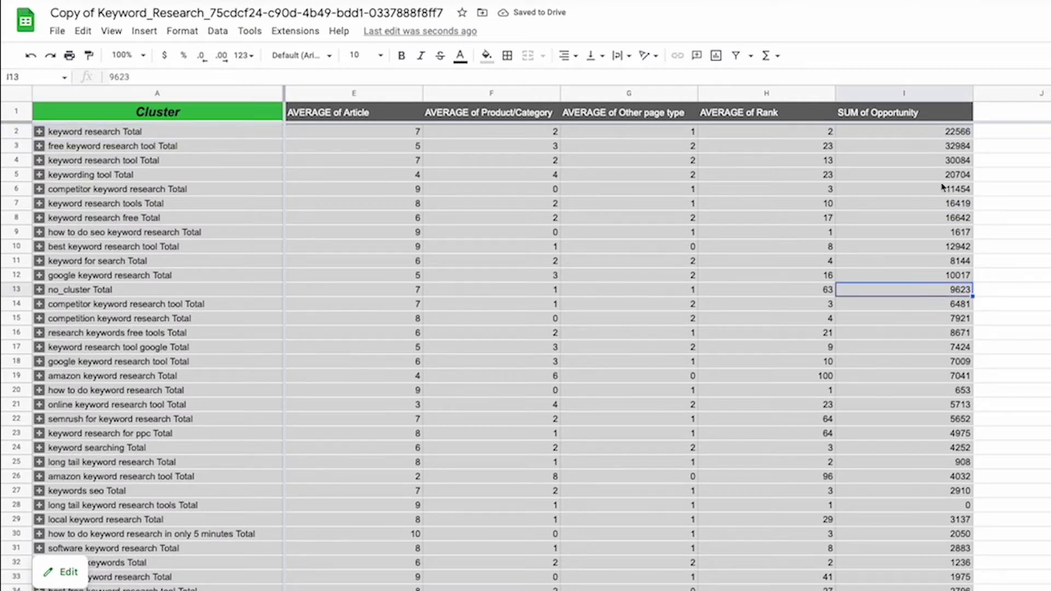
{"action": "left_click", "coordinate": [939, 134]}
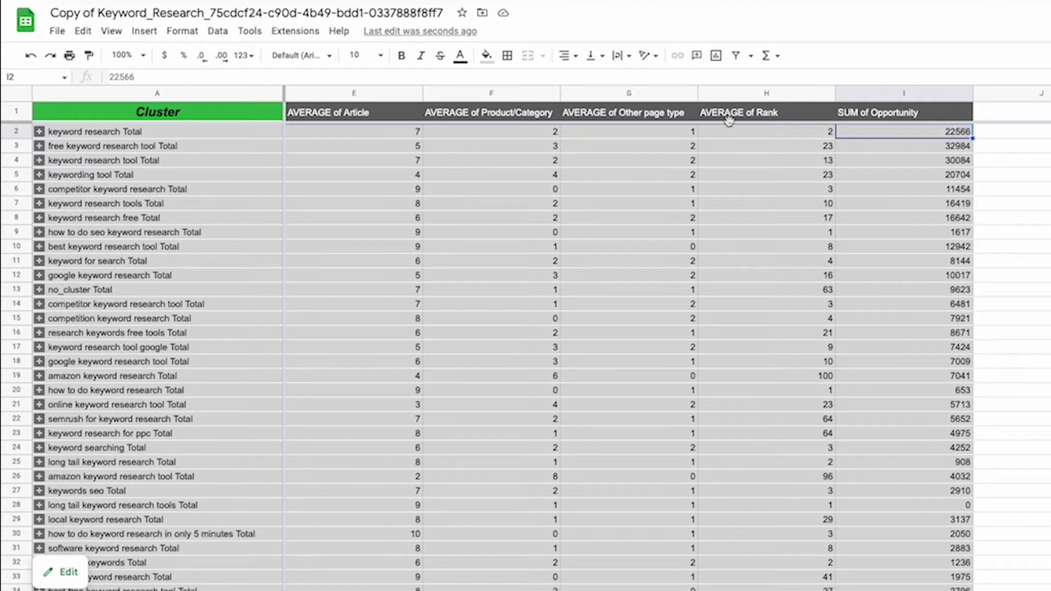
{"action": "left_click", "coordinate": [778, 133]}
{"action": "left_click", "coordinate": [867, 133]}
{"action": "left_click", "coordinate": [791, 137]}
{"action": "left_click", "coordinate": [887, 137]}
{"action": "left_click", "coordinate": [803, 133]}
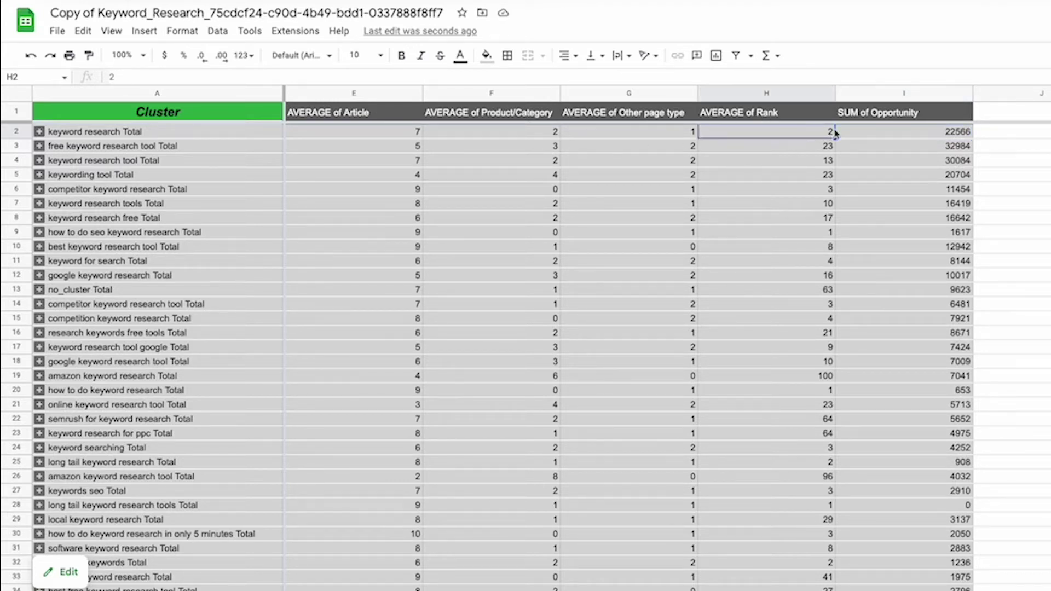
{"action": "left_click", "coordinate": [871, 134]}
{"action": "left_click", "coordinate": [40, 132]}
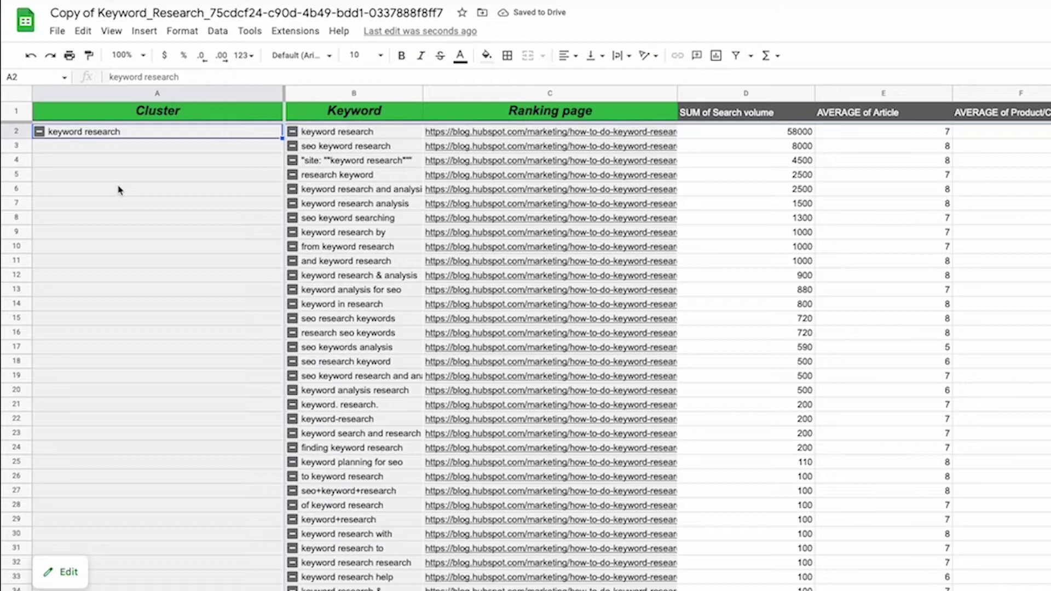
{"action": "left_click", "coordinate": [39, 132]}
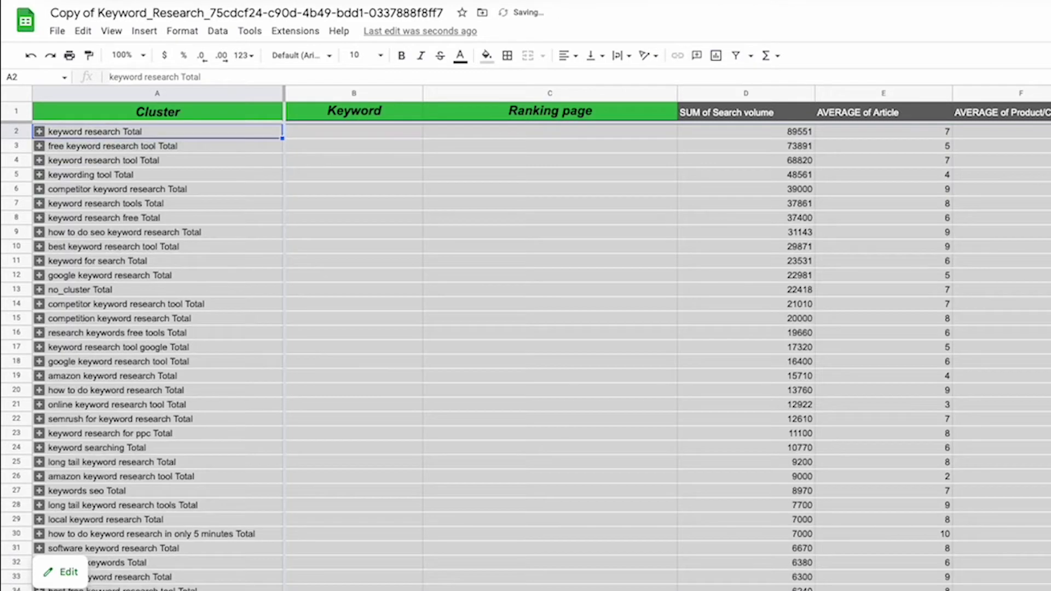
{"action": "scroll", "coordinate": [673, 221], "scroll_direction": "right", "scroll_amount": 5}
{"action": "left_click", "coordinate": [755, 134]}
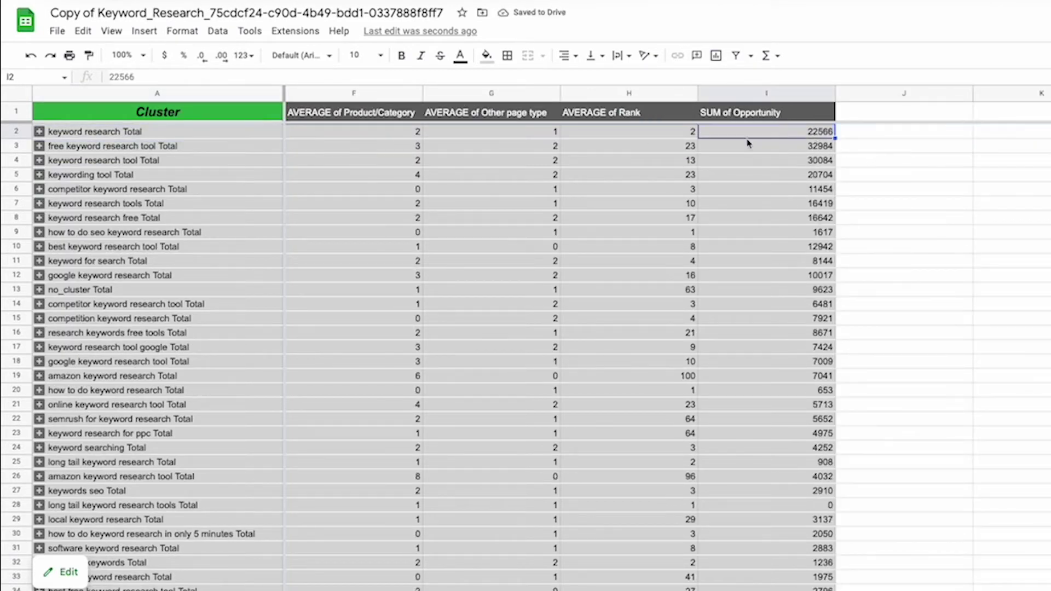
{"action": "left_click", "coordinate": [682, 138]}
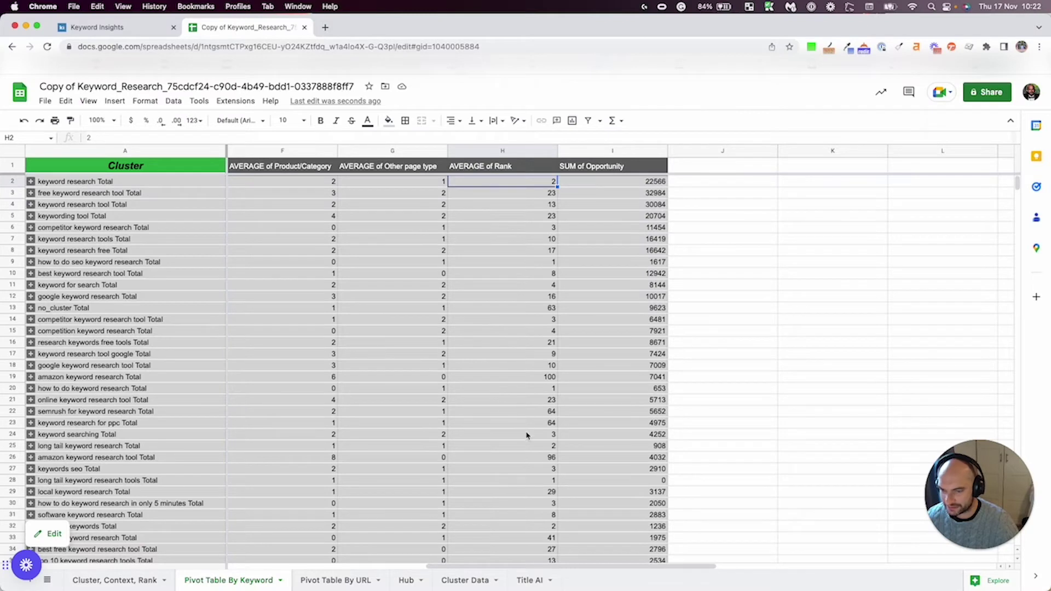
{"action": "left_click", "coordinate": [526, 378]}
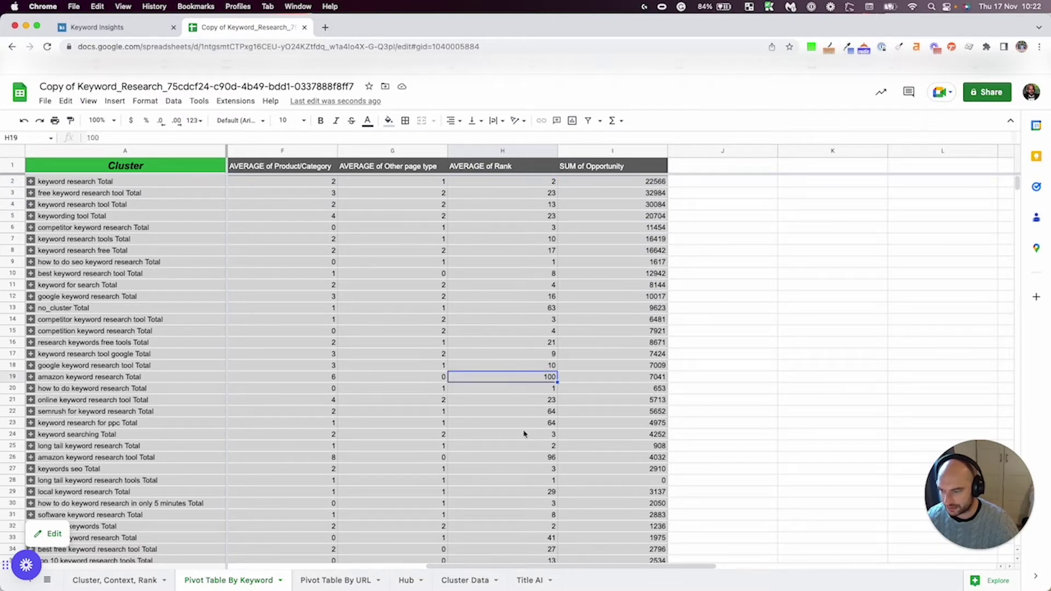
{"action": "left_click", "coordinate": [524, 458]}
{"action": "left_click", "coordinate": [519, 380]}
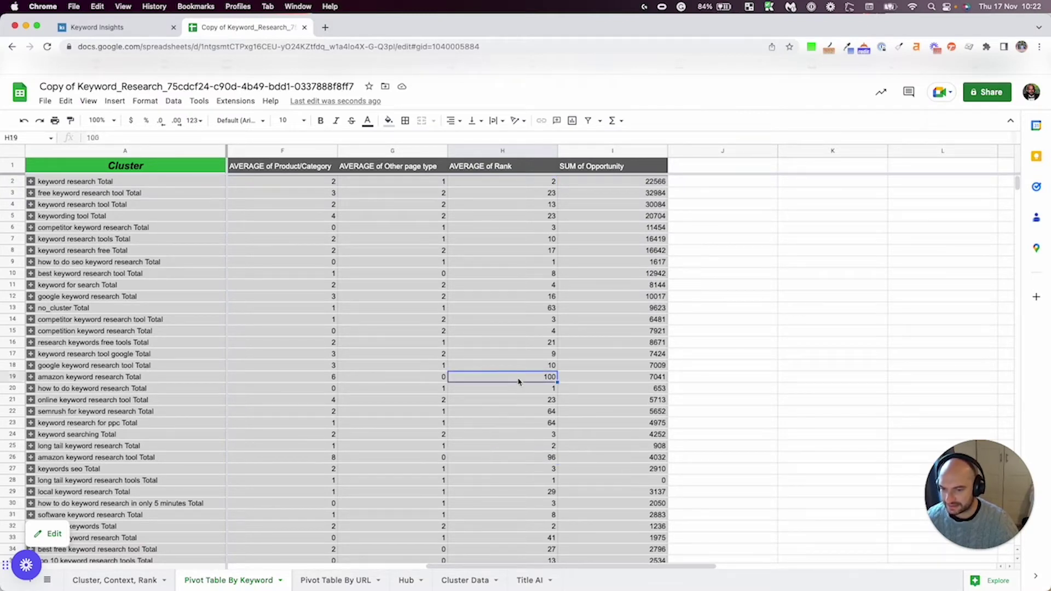
{"action": "left_click", "coordinate": [513, 460]}
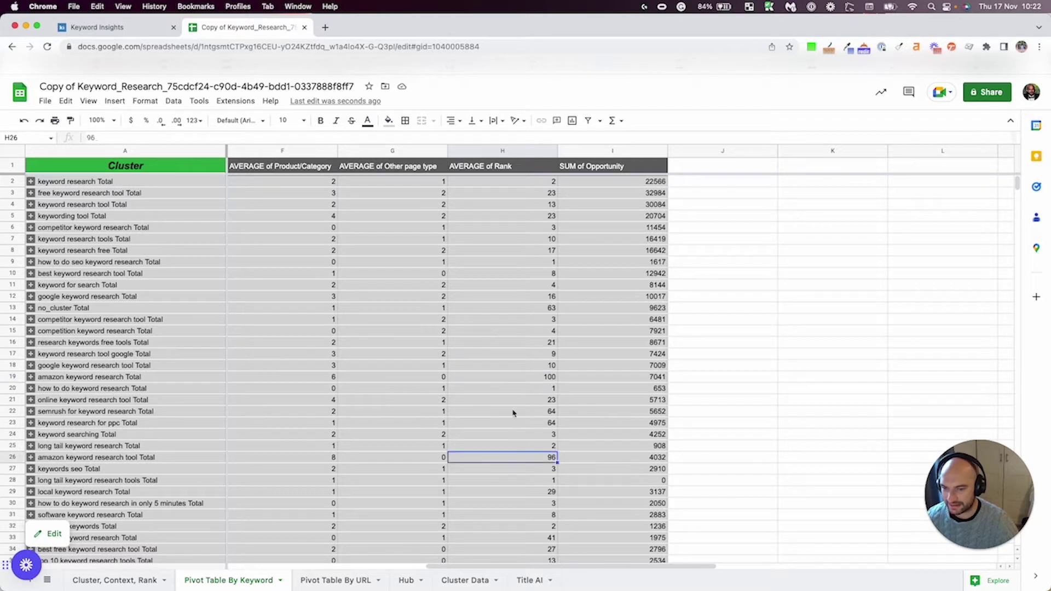
{"action": "left_click", "coordinate": [509, 381]}
{"action": "left_click", "coordinate": [503, 465]}
{"action": "left_click", "coordinate": [490, 382]}
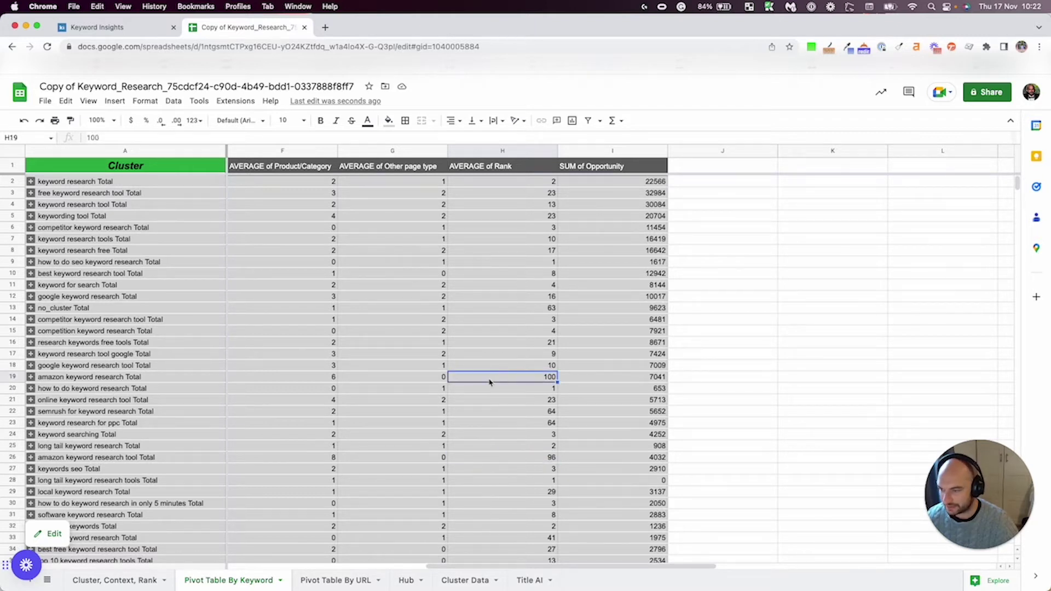
{"action": "left_click", "coordinate": [33, 378]}
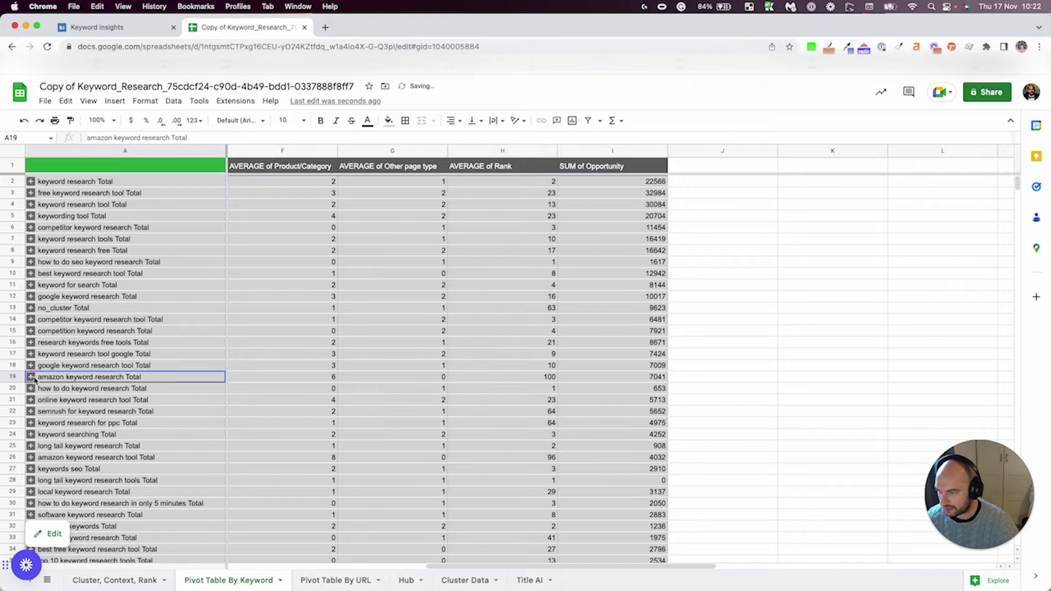
{"action": "left_click_drag", "start_coordinate": [388, 394], "coordinate": [430, 516]}
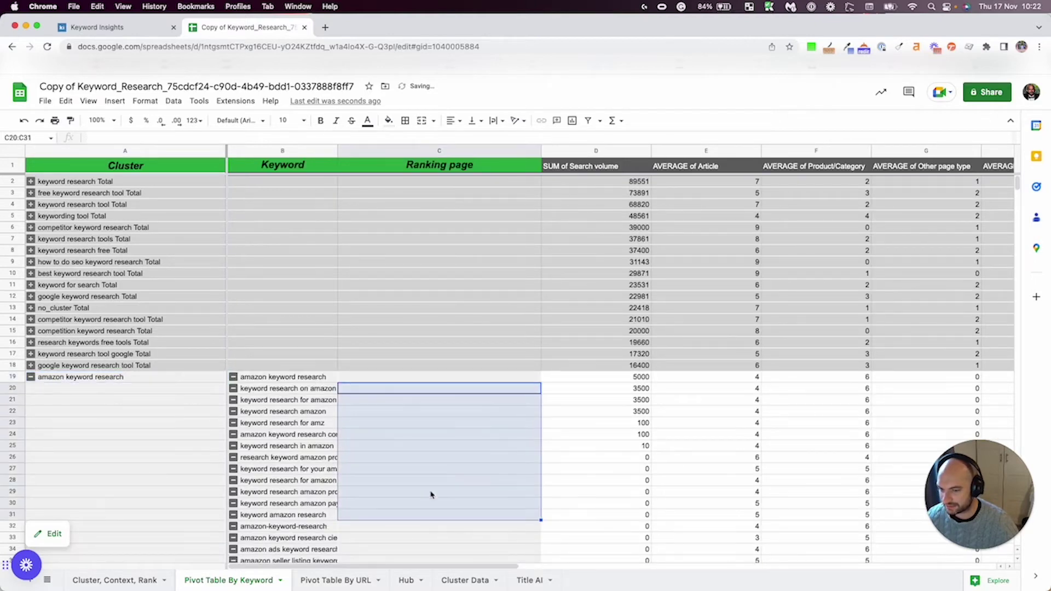
{"action": "scroll", "coordinate": [440, 467], "scroll_direction": "down", "scroll_amount": 5}
{"action": "scroll", "coordinate": [446, 464], "scroll_direction": "up", "scroll_amount": 2}
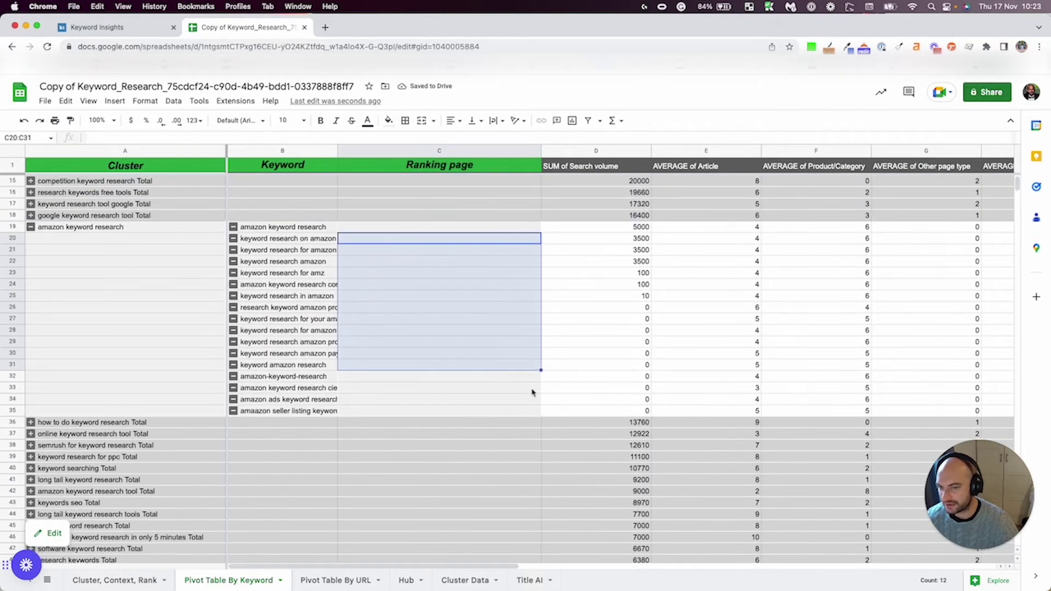
{"action": "scroll", "coordinate": [654, 364], "scroll_direction": "right", "scroll_amount": 5}
{"action": "scroll", "coordinate": [656, 365], "scroll_direction": "left", "scroll_amount": 4}
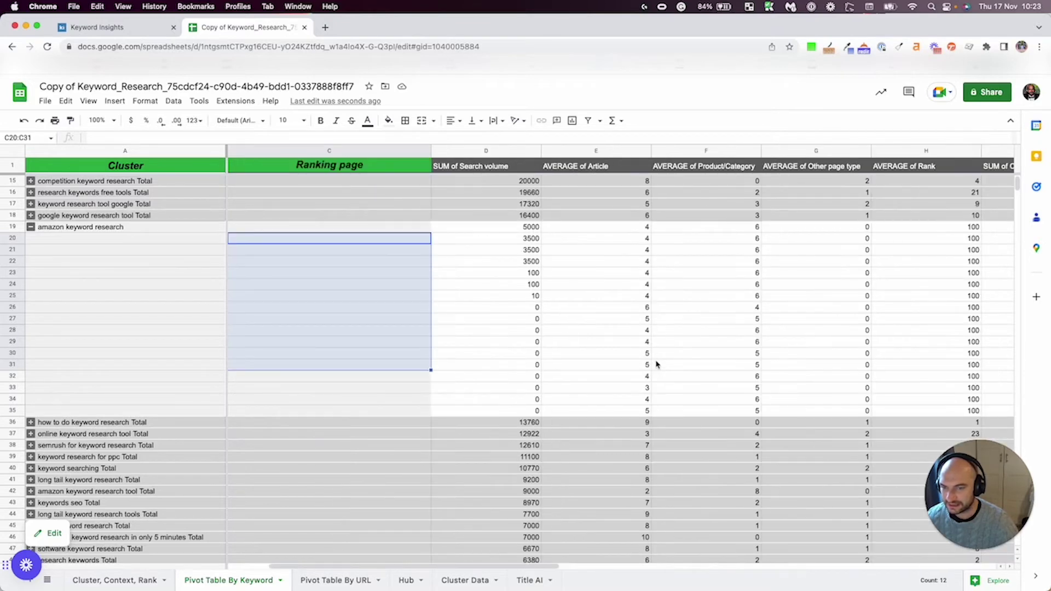
{"action": "scroll", "coordinate": [657, 364], "scroll_direction": "left", "scroll_amount": 1}
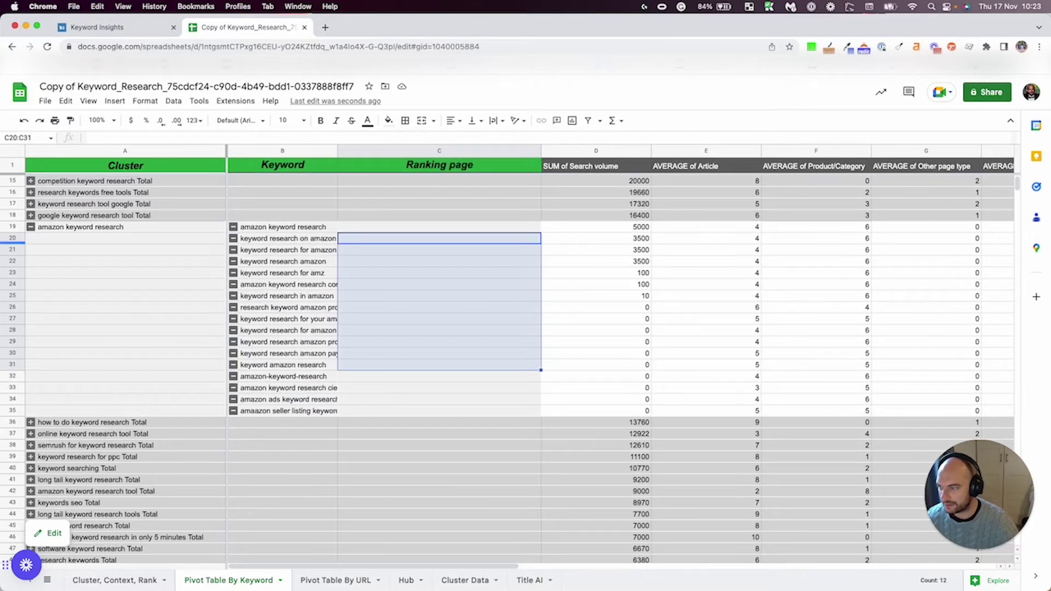
{"action": "left_click", "coordinate": [30, 226]}
{"action": "scroll", "coordinate": [887, 237], "scroll_direction": "right", "scroll_amount": 2}
{"action": "left_click", "coordinate": [868, 230]}
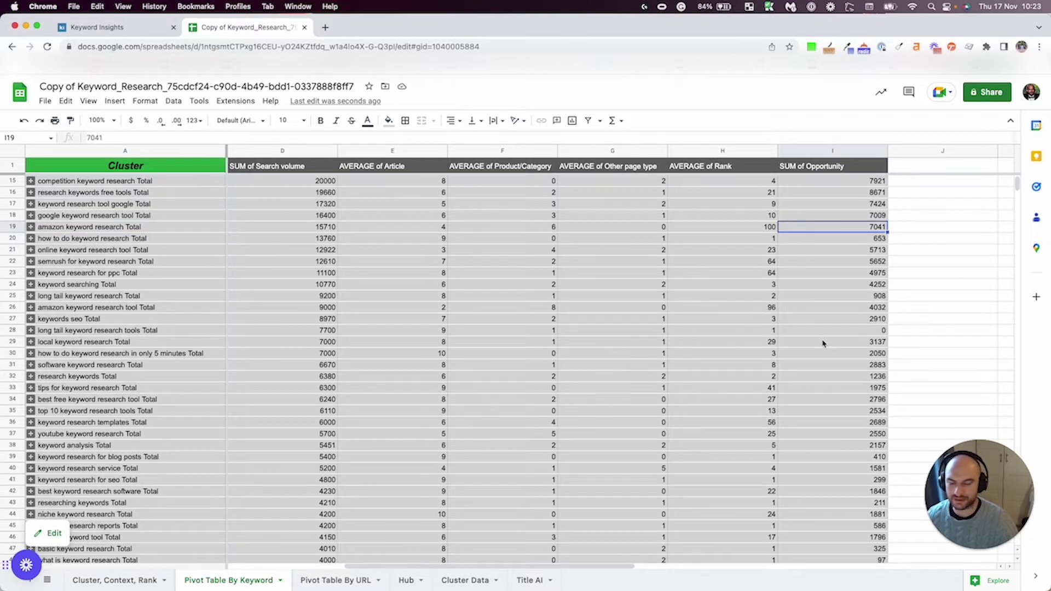
Expand the semrush for keyword research cluster, noting its average rank of 64
{"action": "scroll", "coordinate": [446, 352], "scroll_direction": "left", "scroll_amount": 2}
{"action": "scroll", "coordinate": [449, 352], "scroll_direction": "right", "scroll_amount": 2}
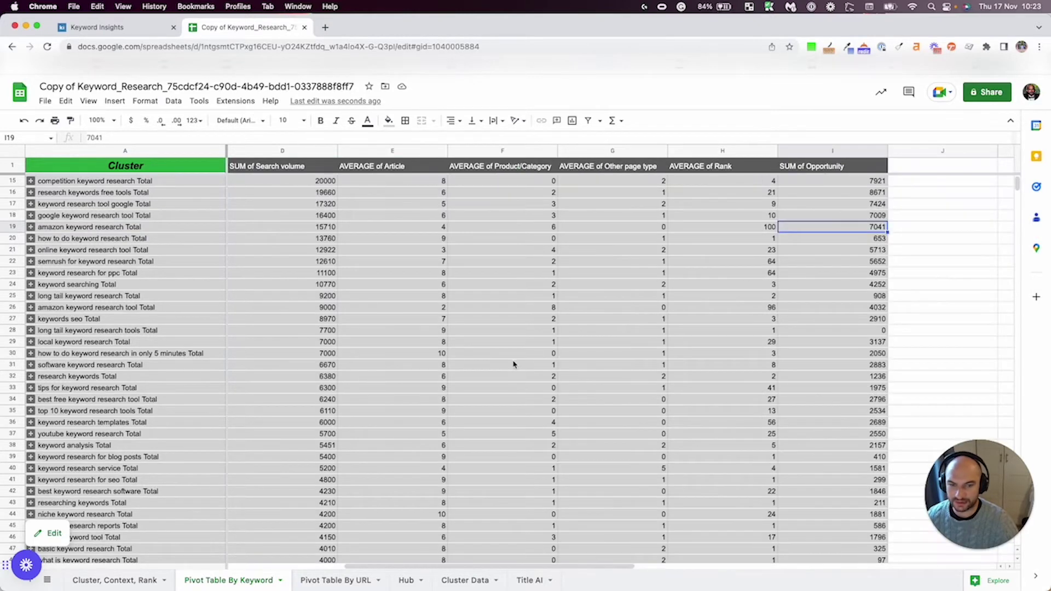
{"action": "scroll", "coordinate": [545, 347], "scroll_direction": "up", "scroll_amount": 3}
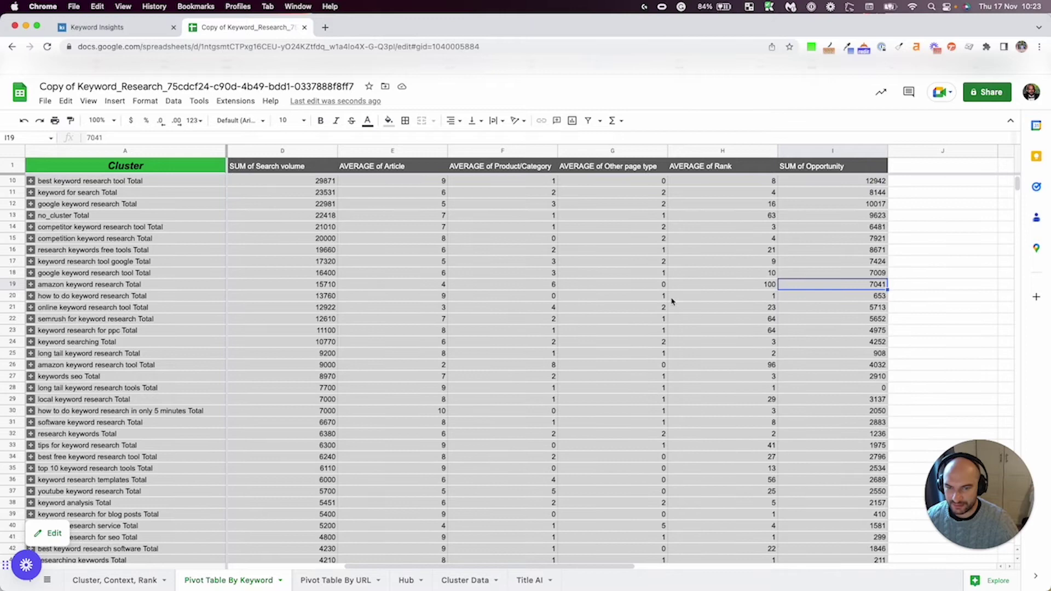
{"action": "left_click", "coordinate": [721, 321]}
{"action": "left_click", "coordinate": [134, 323]}
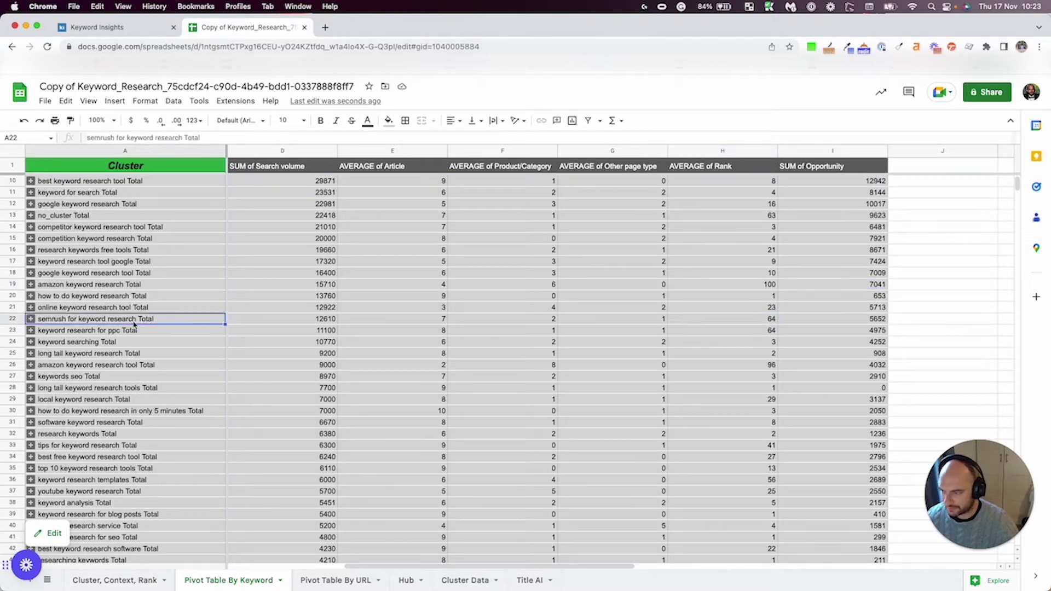
{"action": "left_click", "coordinate": [30, 319]}
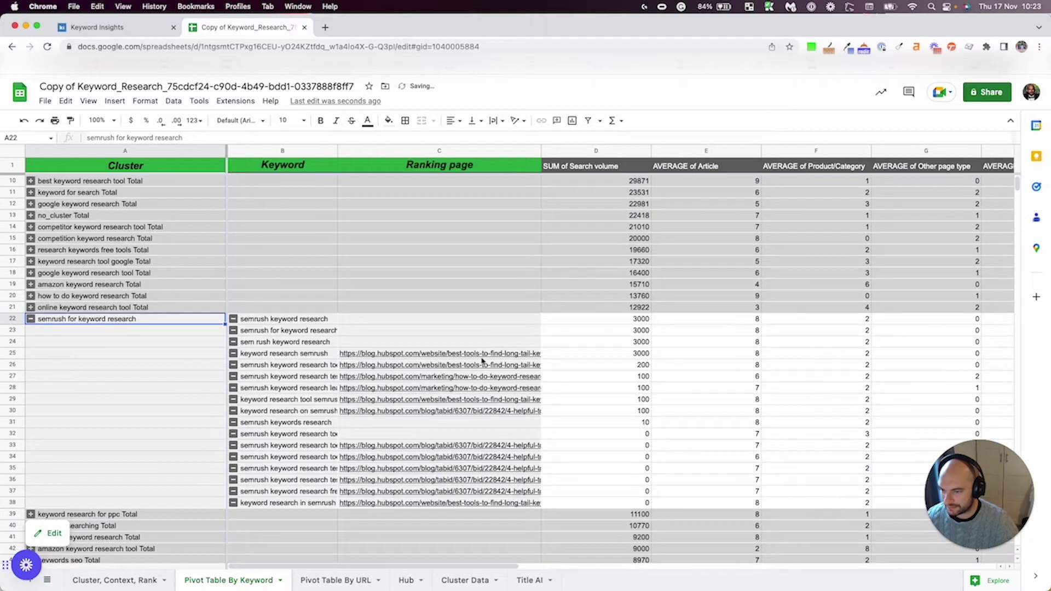
Widen the Ranking page column and preview the best-tools ranking page link
{"action": "double_click", "coordinate": [541, 150]}
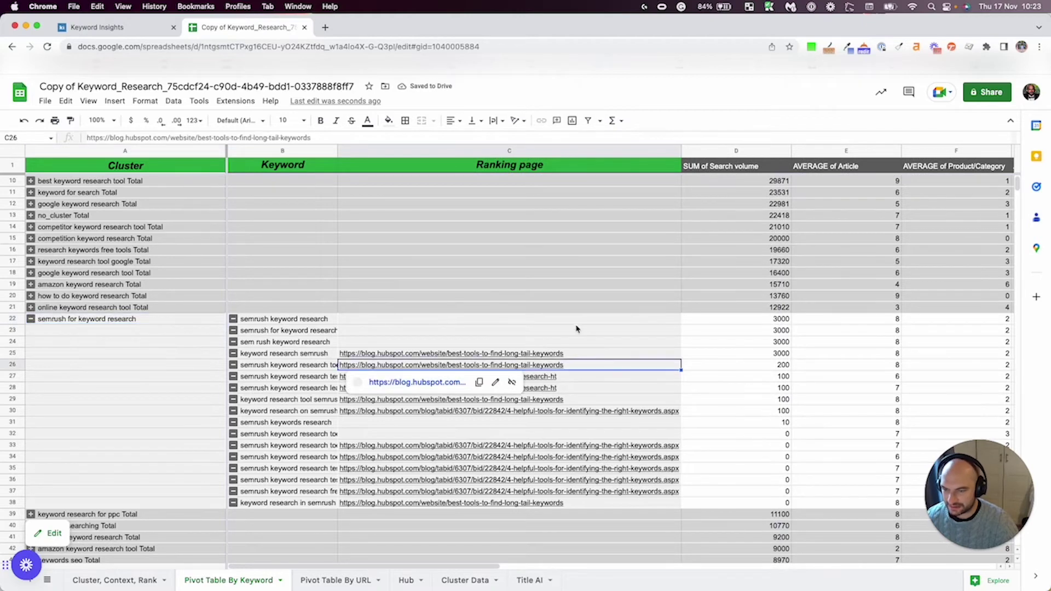
{"action": "left_click", "coordinate": [605, 357]}
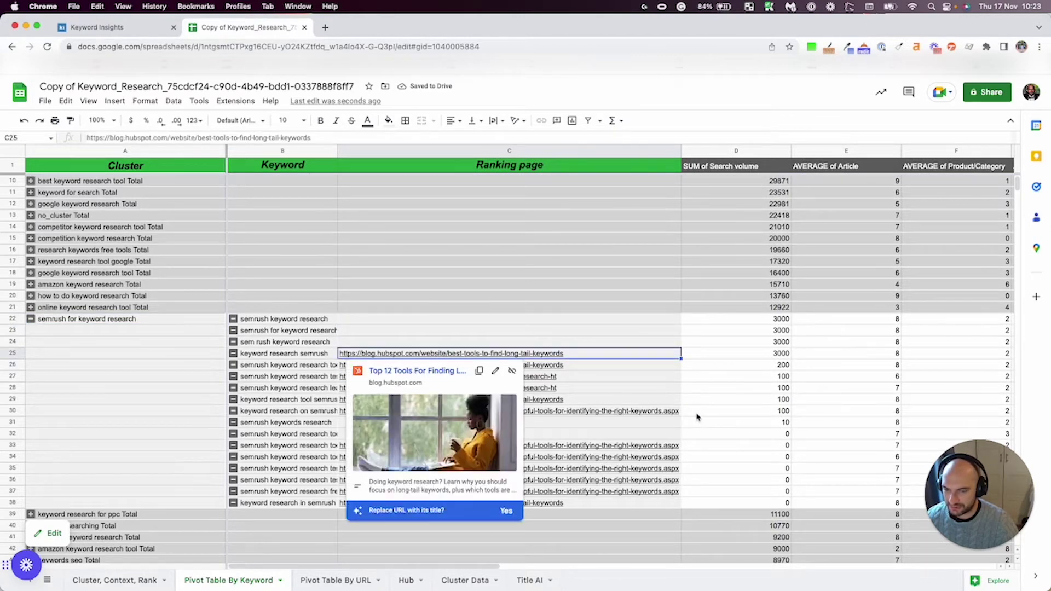
{"action": "left_click", "coordinate": [650, 434]}
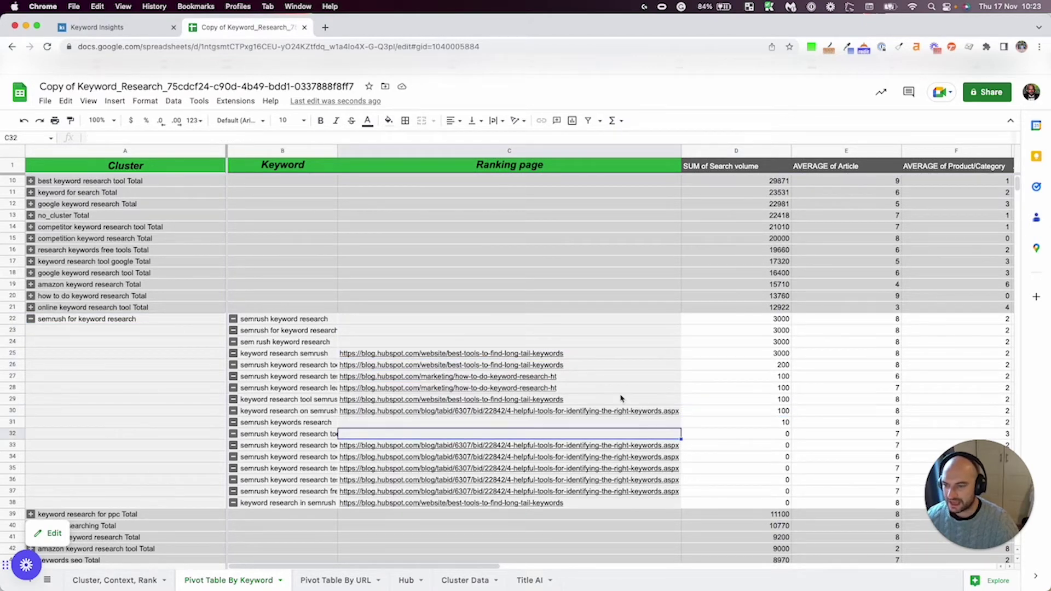
{"action": "left_click", "coordinate": [736, 345]}
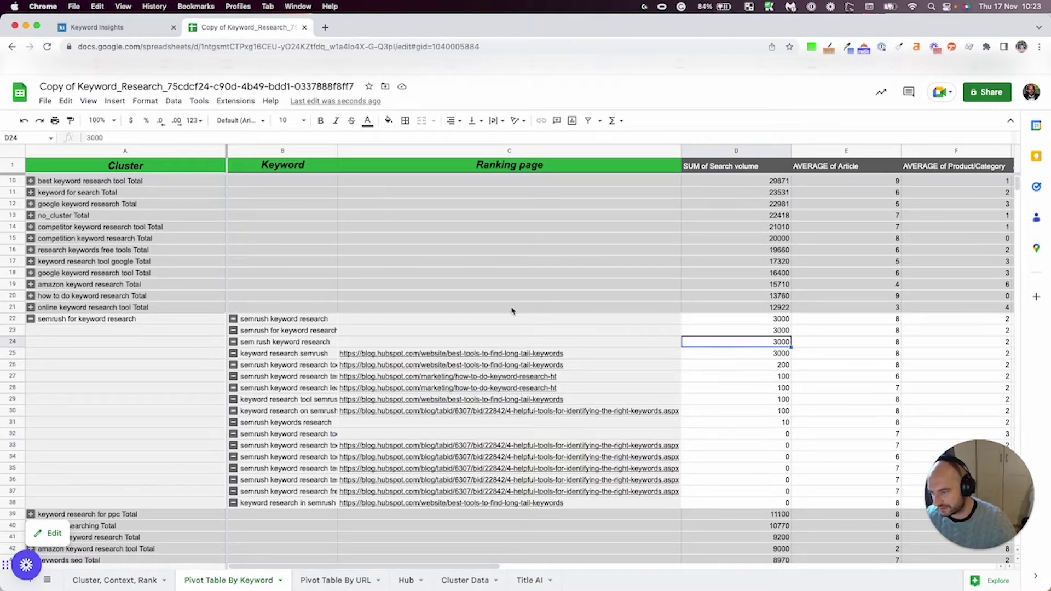
{"action": "left_click", "coordinate": [146, 319]}
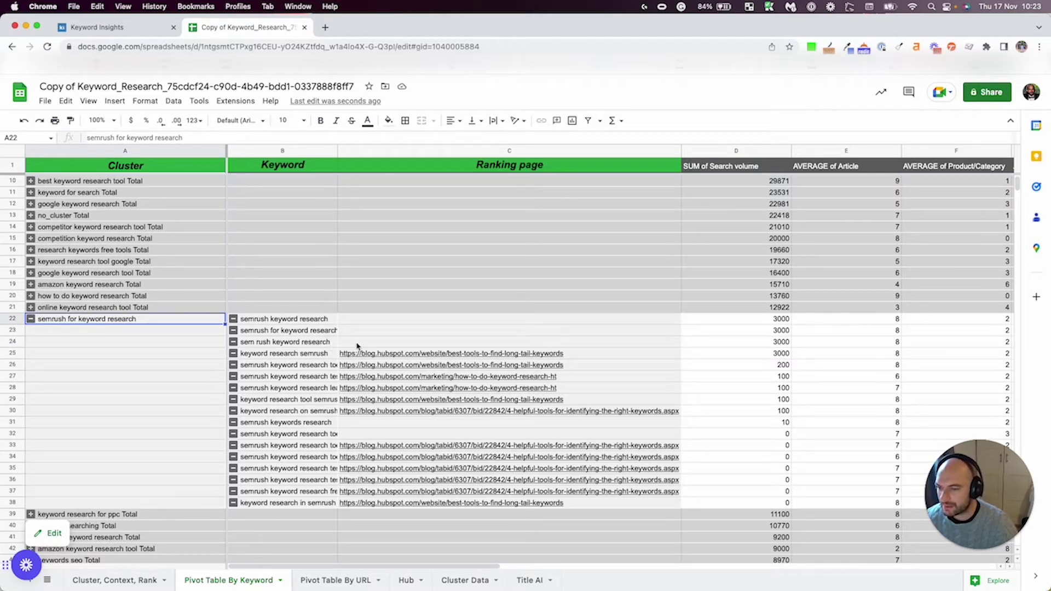
Check the missing ranking pages in rows 22–24 and step through the cluster's URLs
{"action": "left_click", "coordinate": [474, 323]}
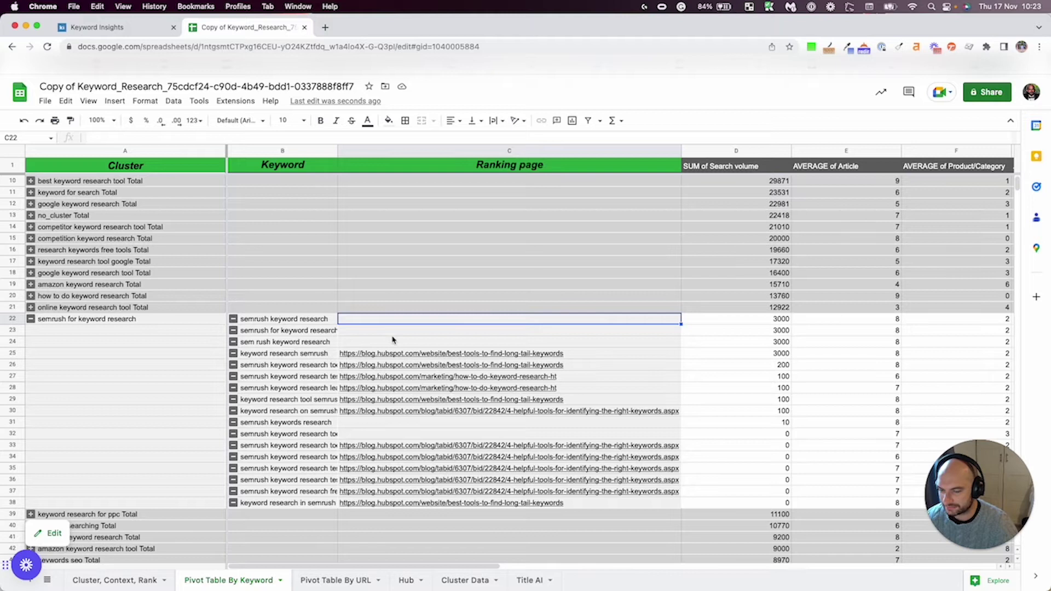
{"action": "mouse_move", "coordinate": [500, 385]}
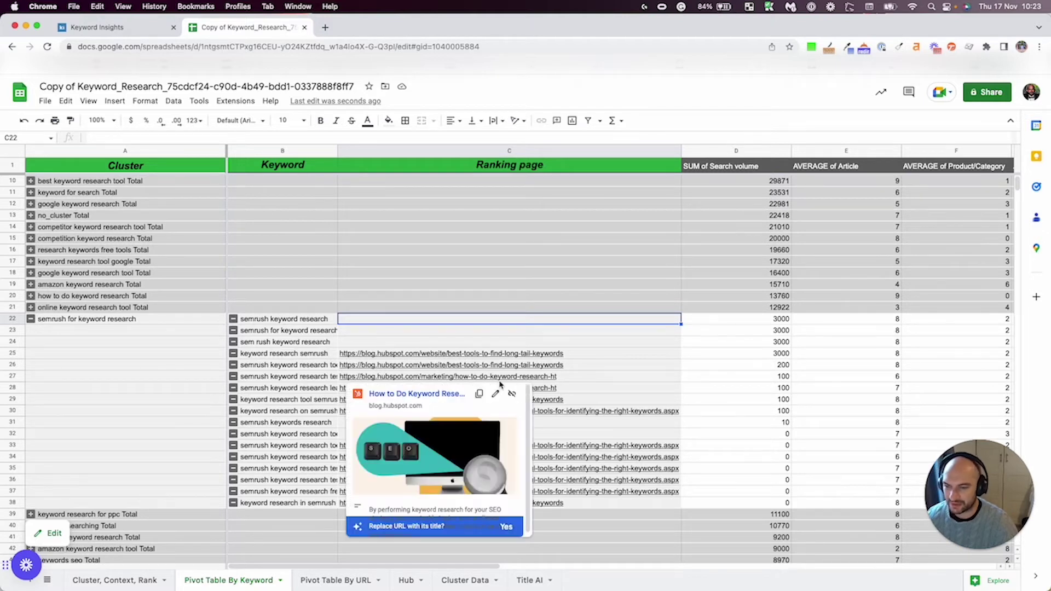
{"action": "left_click", "coordinate": [269, 358]}
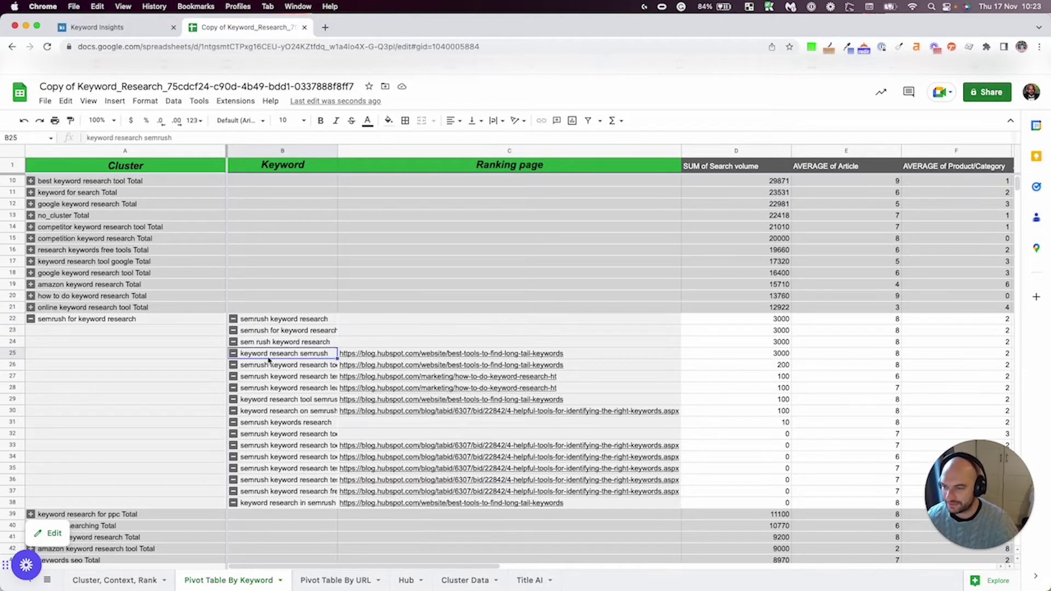
{"action": "left_click", "coordinate": [412, 324]}
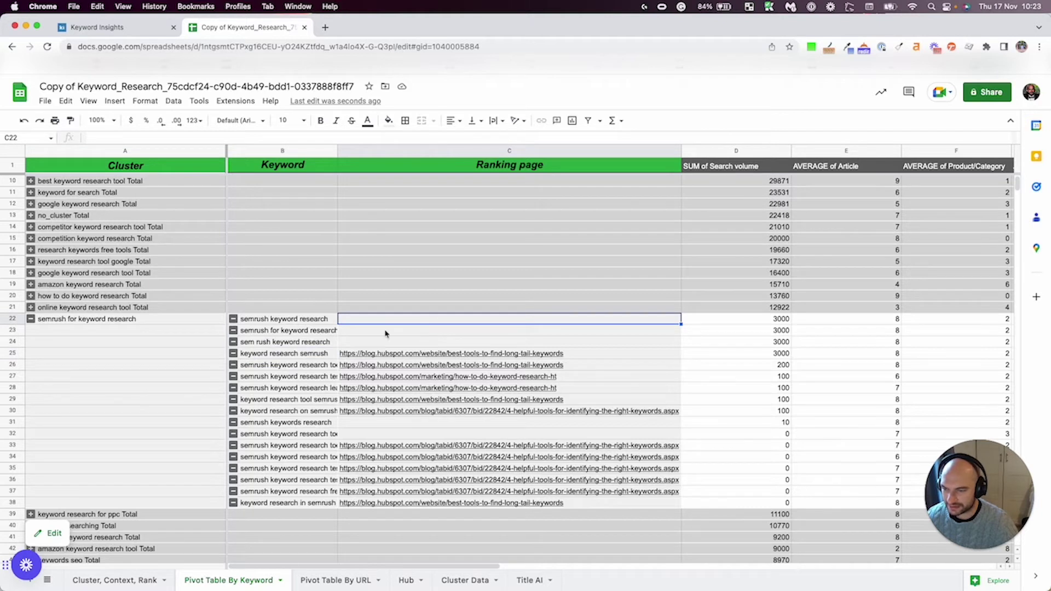
{"action": "left_click", "coordinate": [423, 334]}
{"action": "left_click", "coordinate": [472, 344]}
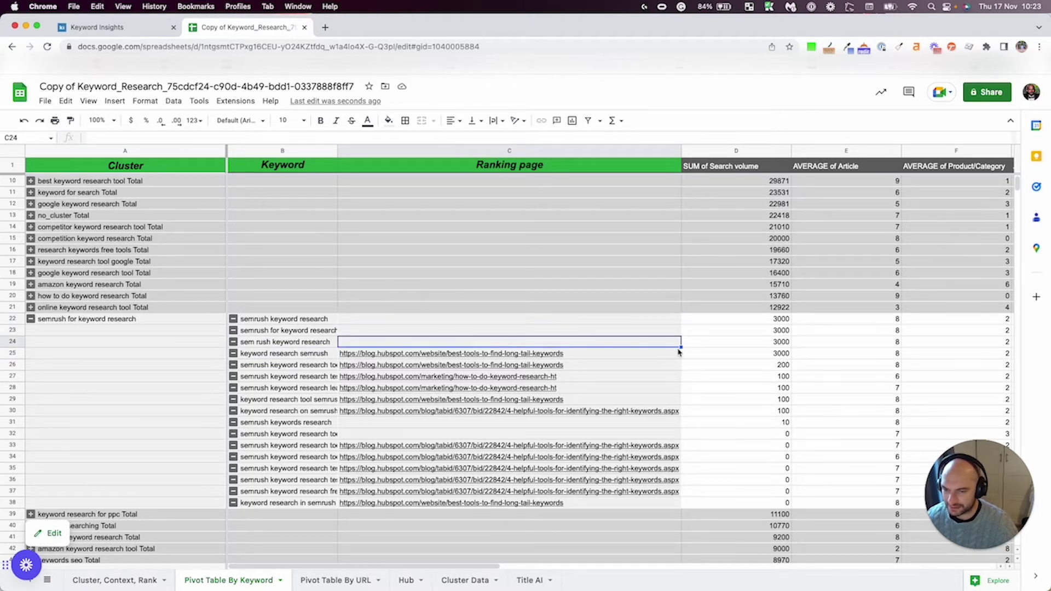
{"action": "key", "text": "Down"}
{"action": "key", "text": "Down"}
{"action": "key", "text": "Down"}
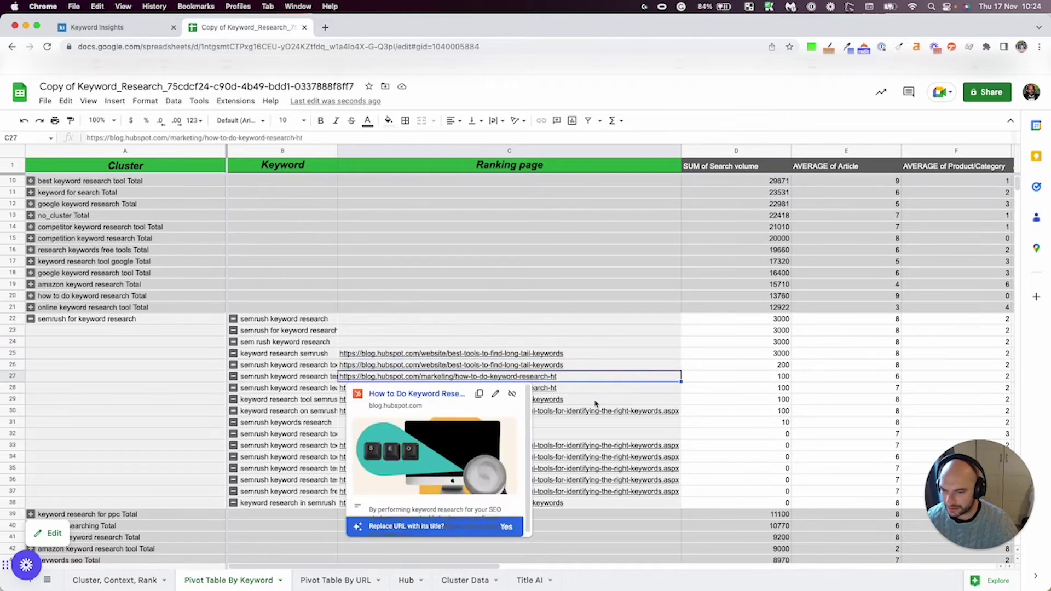
{"action": "key", "text": "Down"}
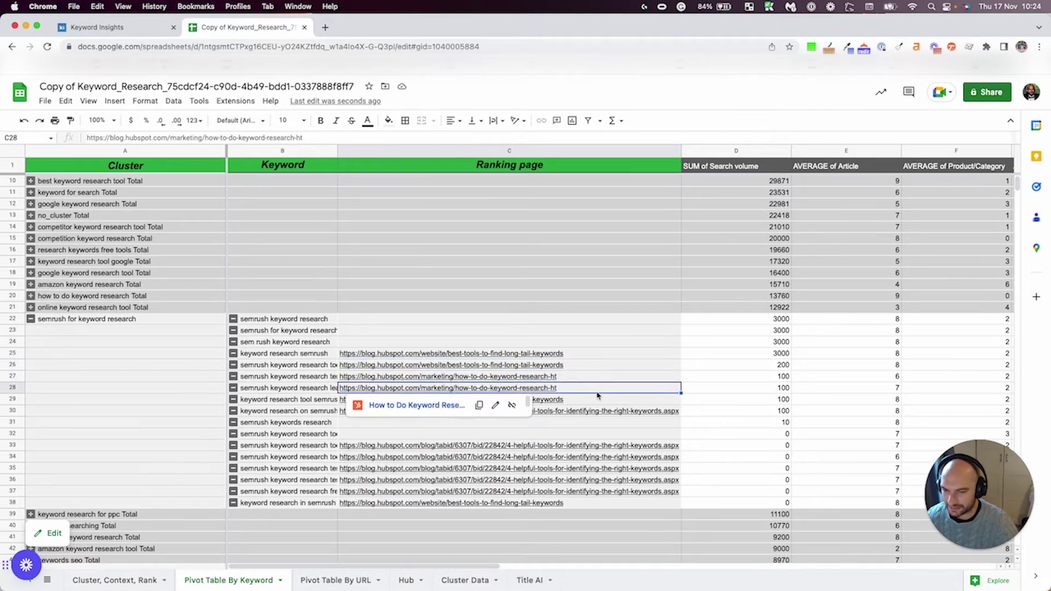
{"action": "key", "text": "Down"}
Check row 32's missing page and zero volume, select C22:C39, then collapse the cluster
{"action": "scroll", "coordinate": [631, 391], "scroll_direction": "down", "scroll_amount": 1}
{"action": "scroll", "coordinate": [630, 391], "scroll_direction": "down", "scroll_amount": 1}
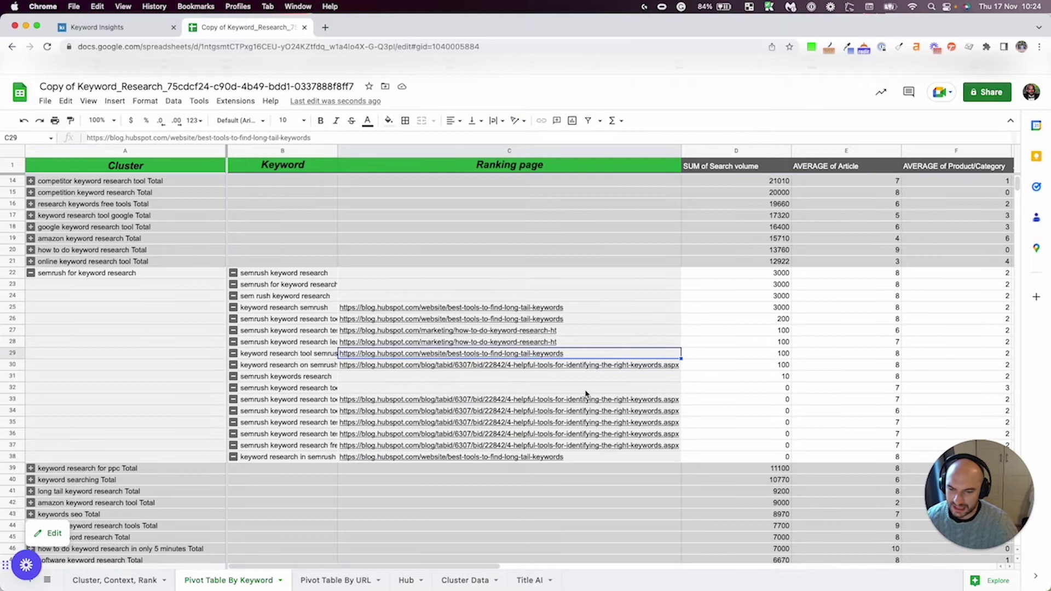
{"action": "left_click", "coordinate": [573, 392]}
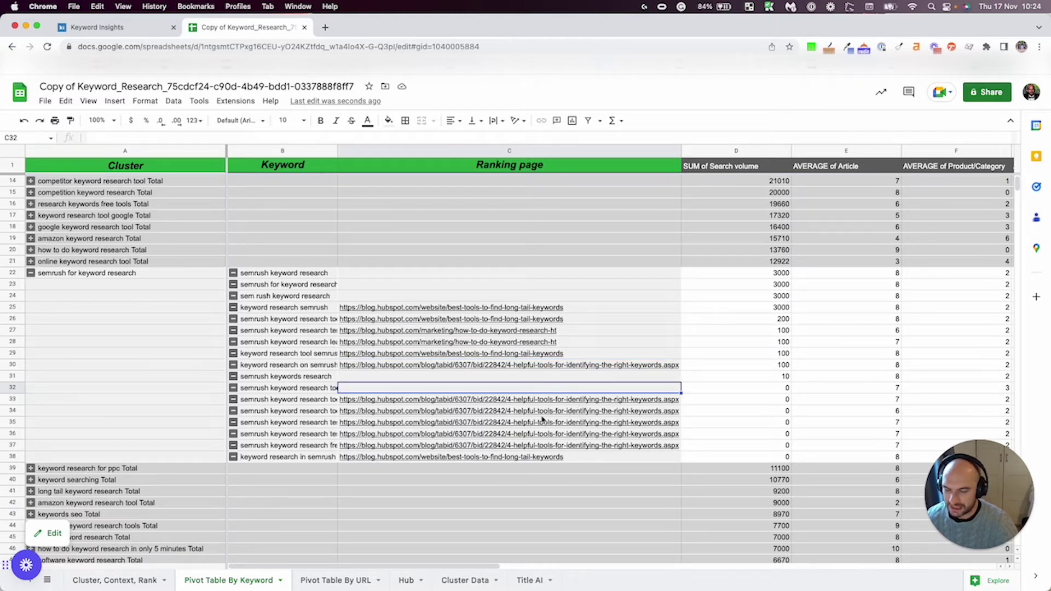
{"action": "mouse_move", "coordinate": [542, 421]}
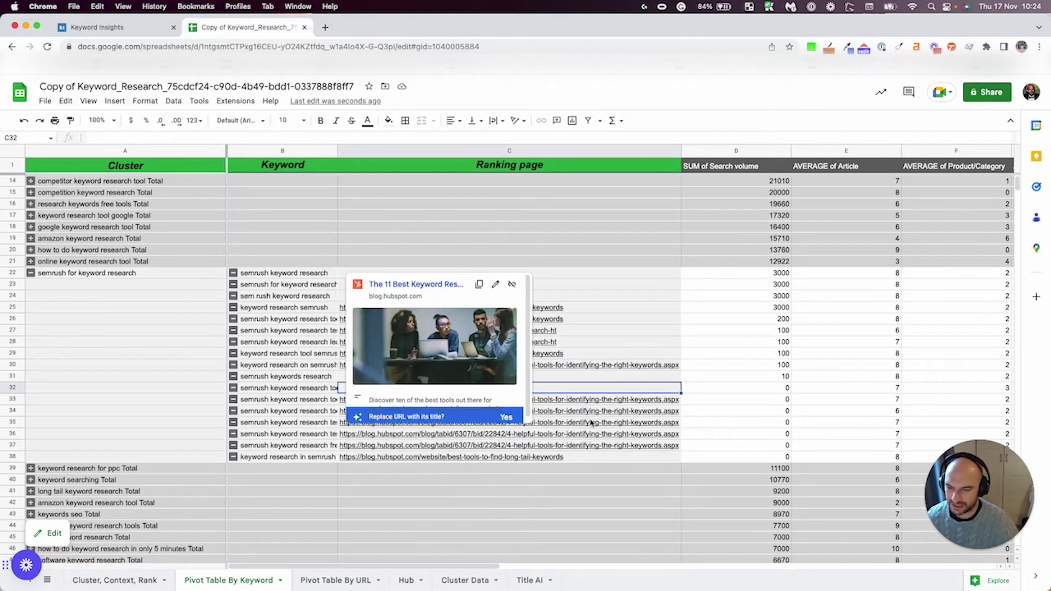
{"action": "left_click", "coordinate": [735, 392]}
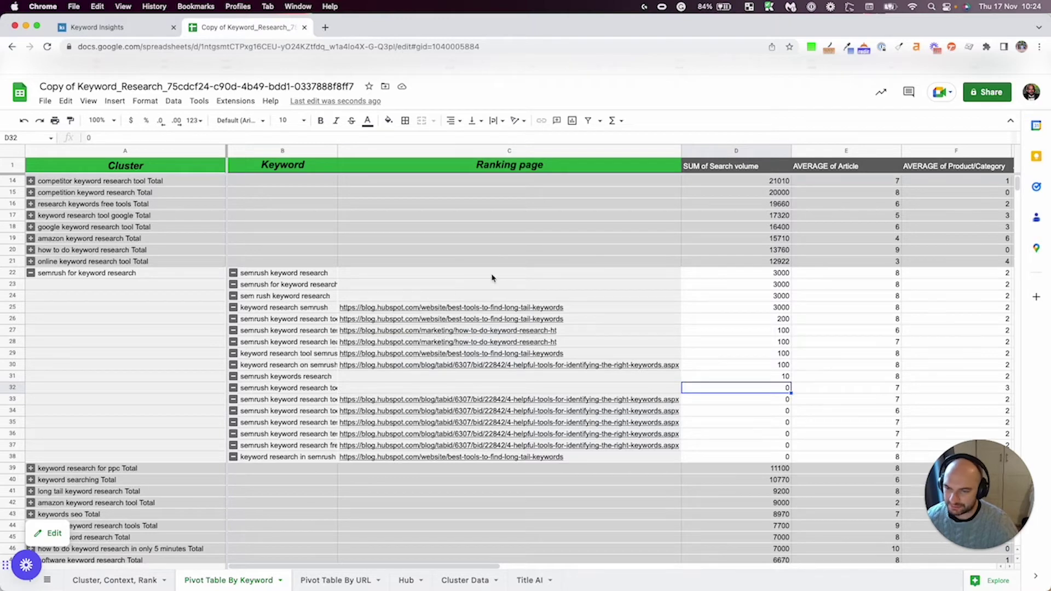
{"action": "left_click_drag", "start_coordinate": [551, 274], "coordinate": [567, 470]}
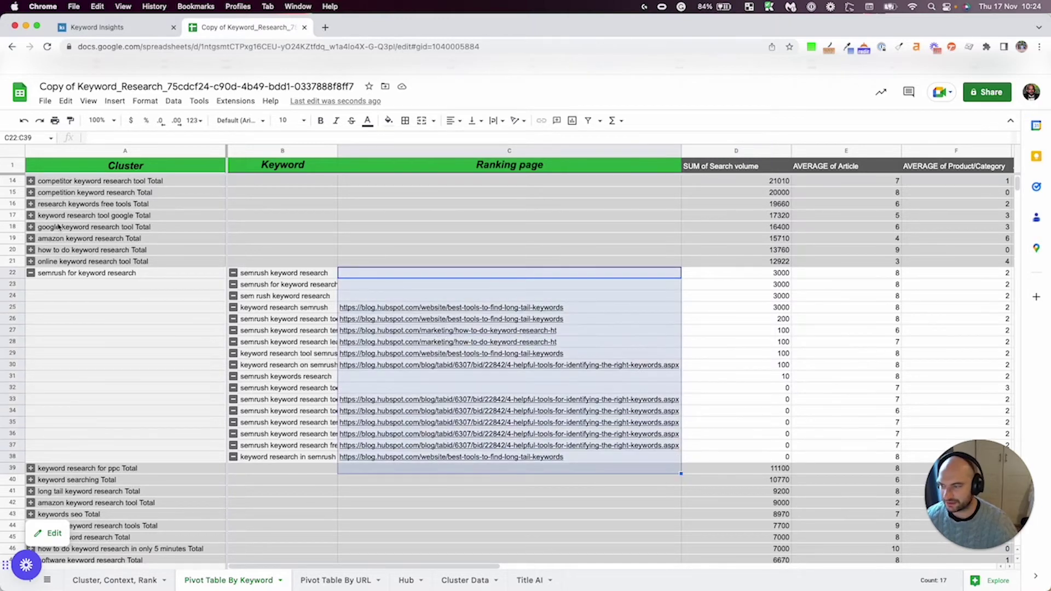
{"action": "left_click", "coordinate": [31, 273]}
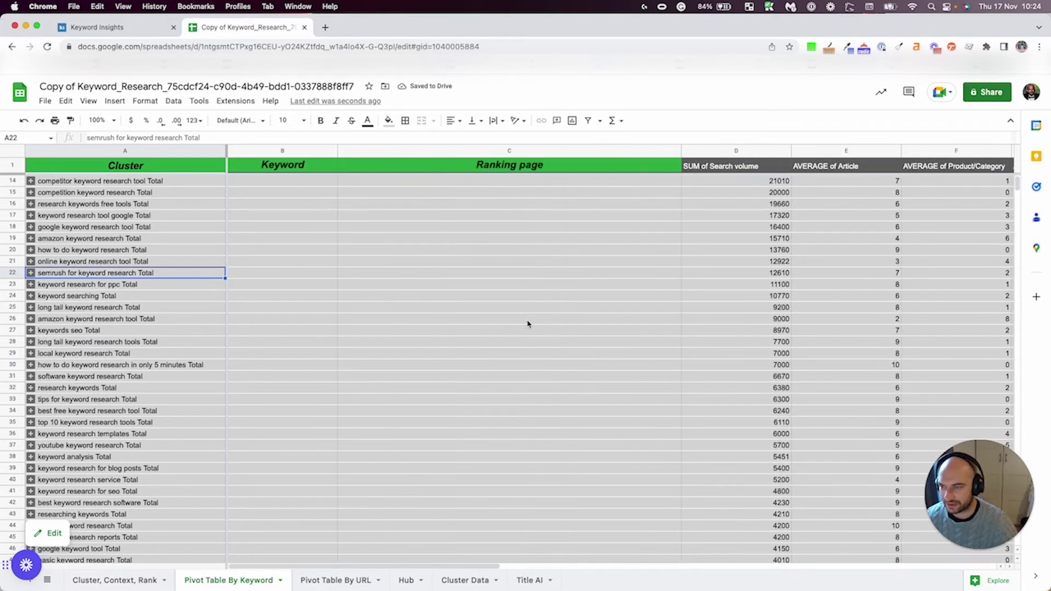
On Pivot Table By URL, widen the Ranking page column and expand the youtube-seo page
{"action": "left_click", "coordinate": [335, 581]}
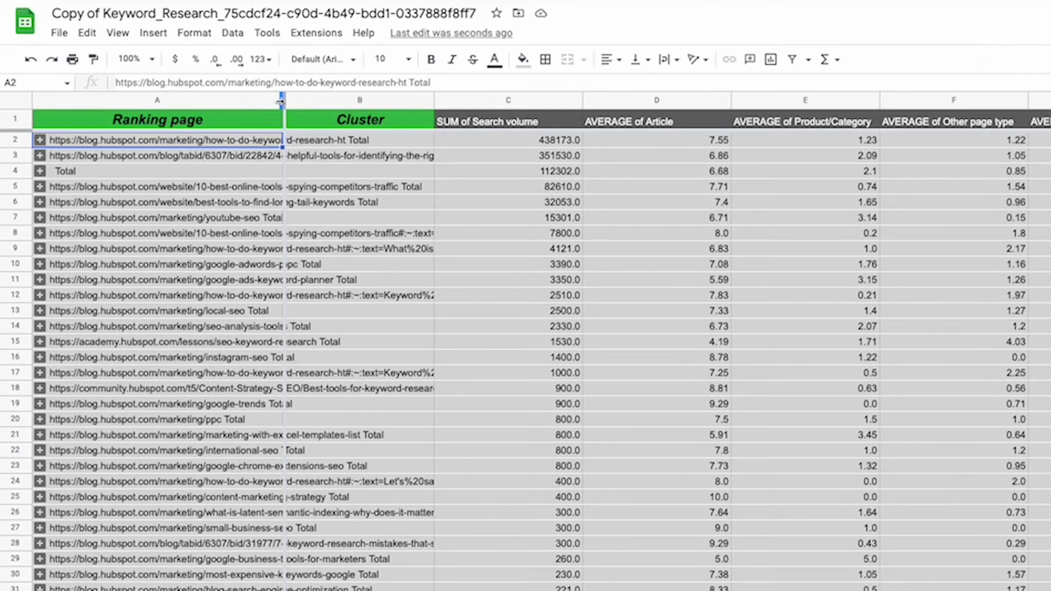
{"action": "left_click_drag", "start_coordinate": [281, 100], "coordinate": [569, 100]}
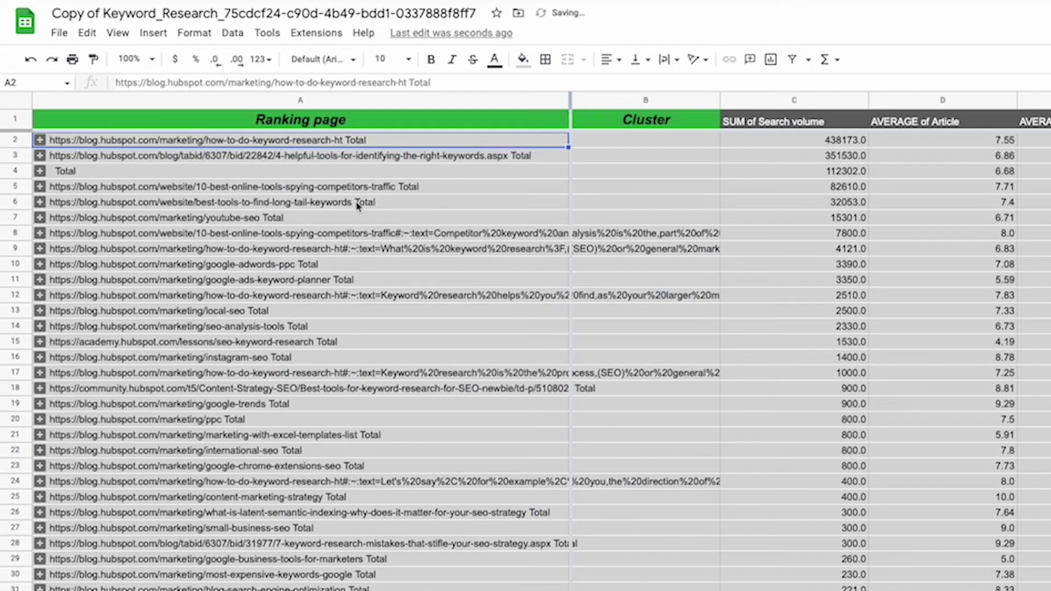
{"action": "left_click", "coordinate": [40, 218]}
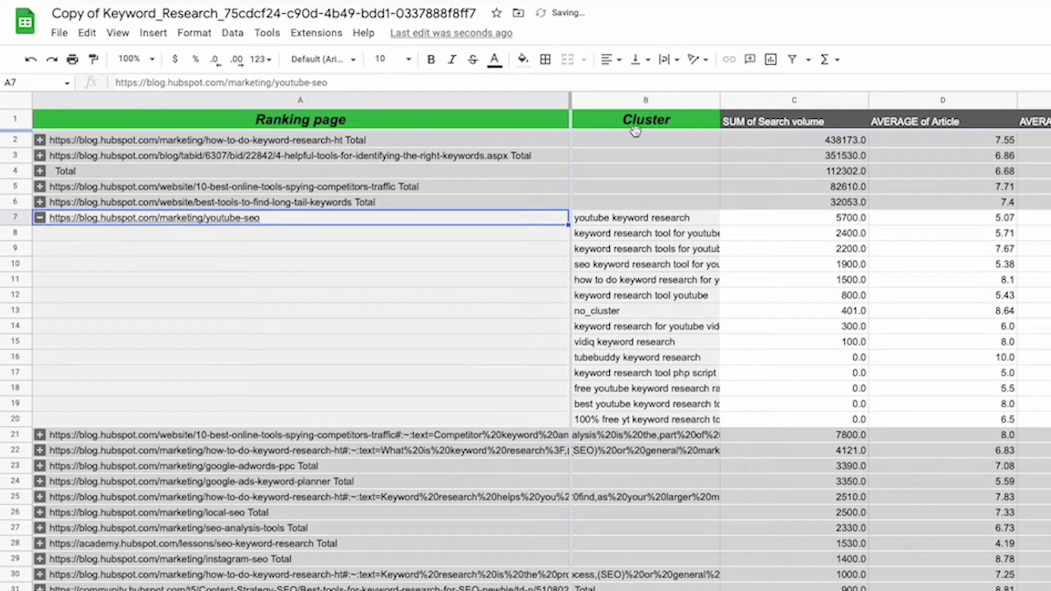
Widen the Cluster column and review the top six youtube keyword clusters
{"action": "left_click_drag", "start_coordinate": [720, 100], "coordinate": [803, 101]}
{"action": "left_click_drag", "start_coordinate": [721, 220], "coordinate": [710, 299]}
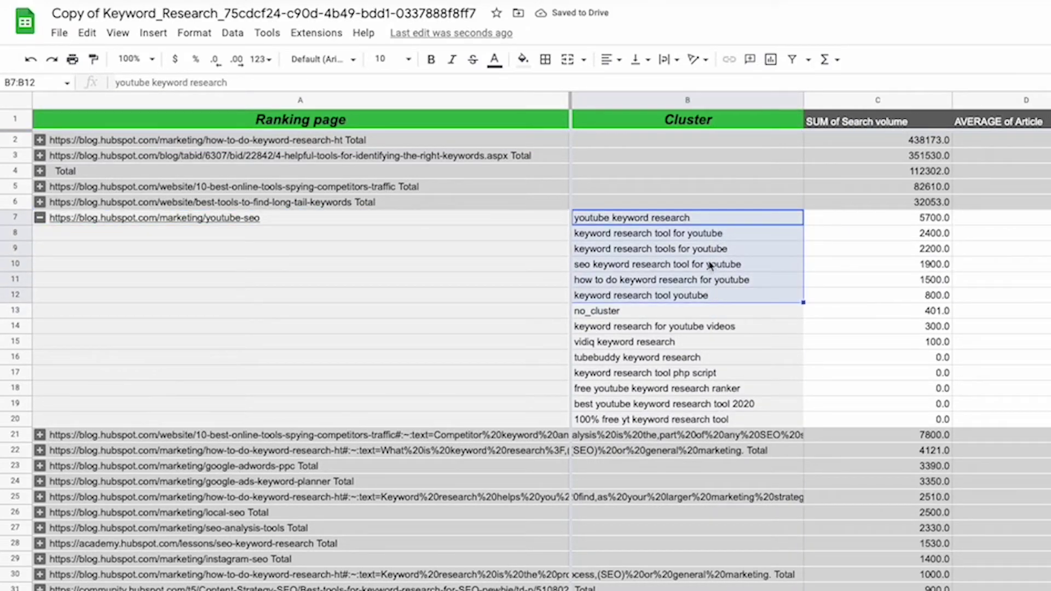
{"action": "left_click", "coordinate": [710, 265]}
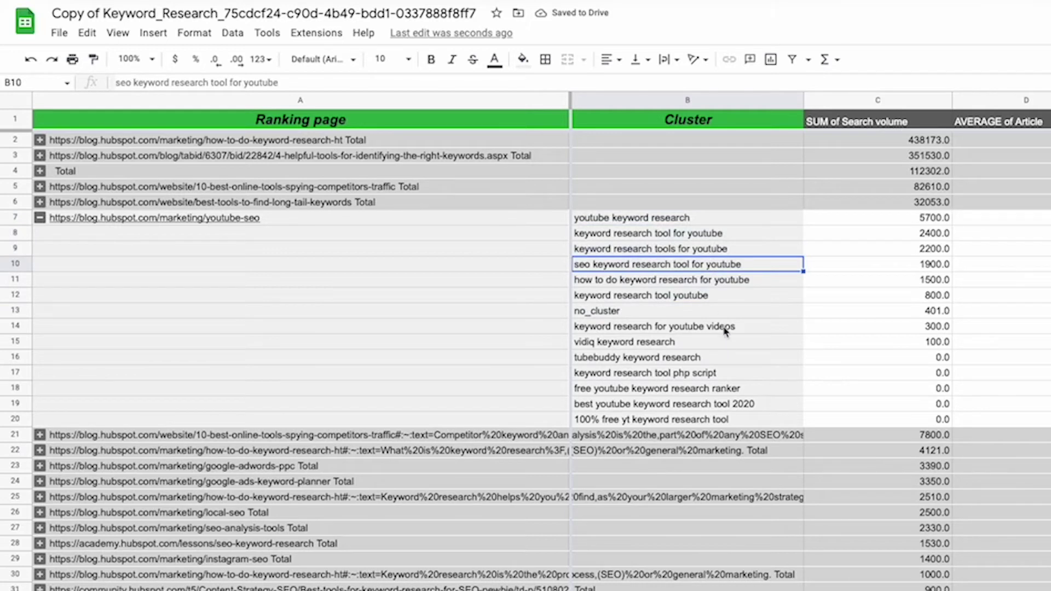
{"action": "scroll", "coordinate": [906, 235], "scroll_direction": "right", "scroll_amount": 5}
{"action": "scroll", "coordinate": [836, 230], "scroll_direction": "down", "scroll_amount": 2}
{"action": "left_click", "coordinate": [835, 222]}
{"action": "scroll", "coordinate": [837, 230], "scroll_direction": "left", "scroll_amount": 5}
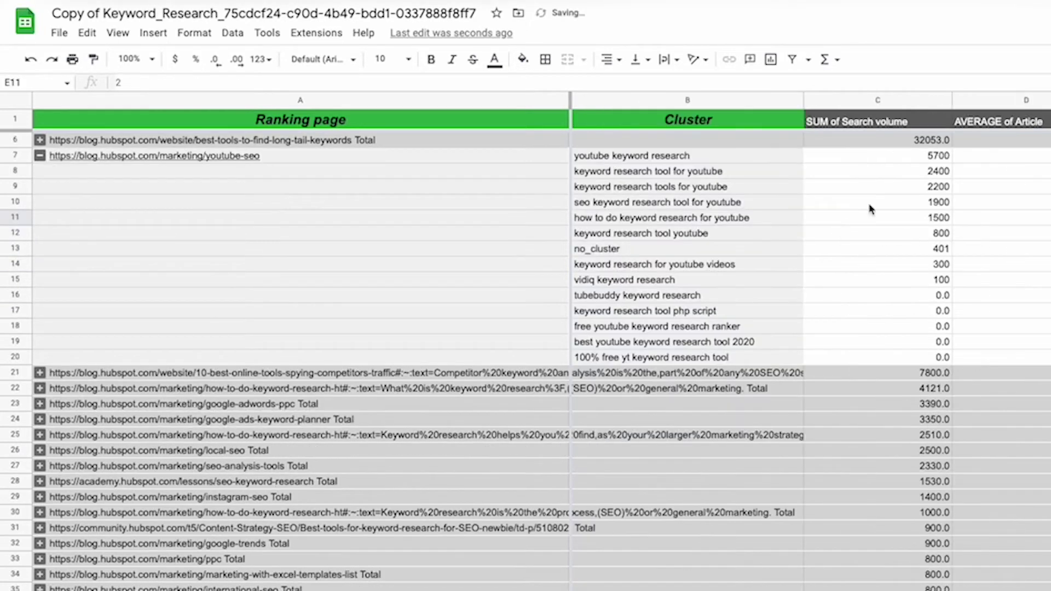
Inspect the youtube-seo URL alongside its youtube keyword research clusters
{"action": "left_click", "coordinate": [407, 161]}
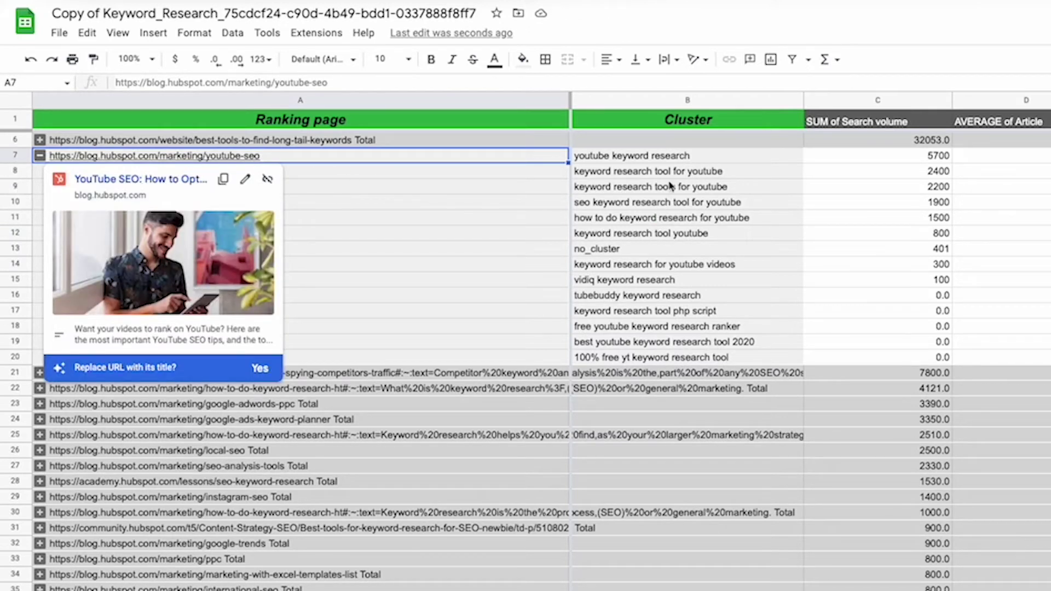
{"action": "left_click", "coordinate": [689, 161]}
{"action": "left_click", "coordinate": [689, 187]}
{"action": "left_click", "coordinate": [686, 159]}
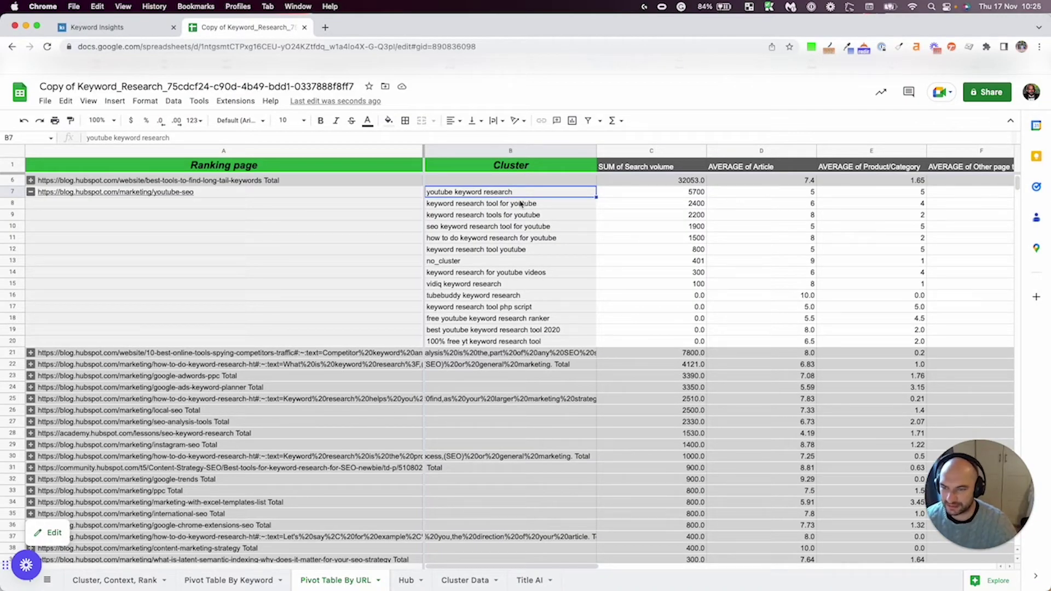
{"action": "left_click", "coordinate": [517, 217]}
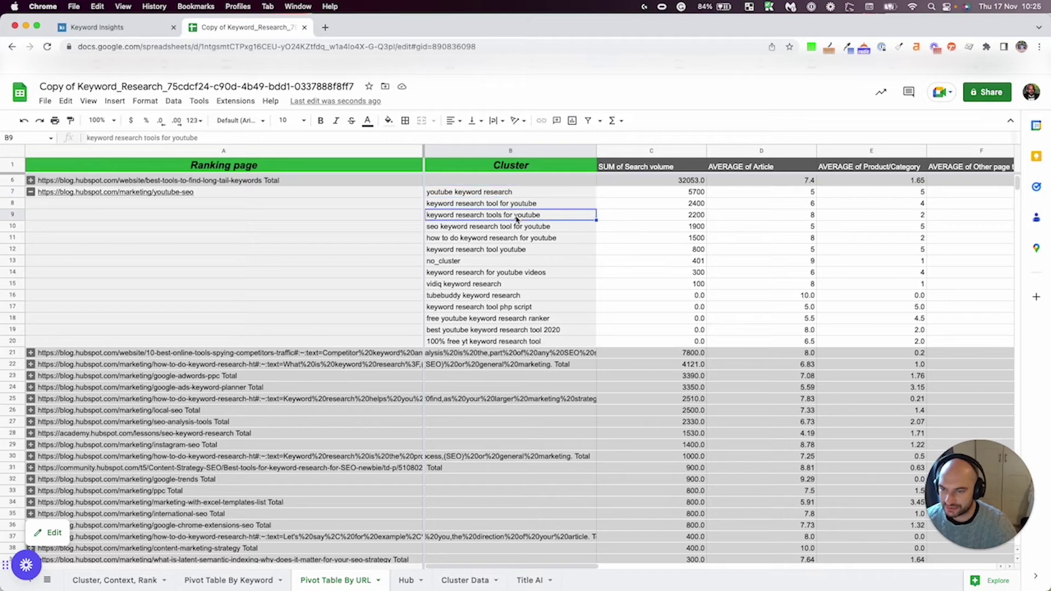
{"action": "left_click", "coordinate": [512, 204]}
{"action": "left_click", "coordinate": [513, 195]}
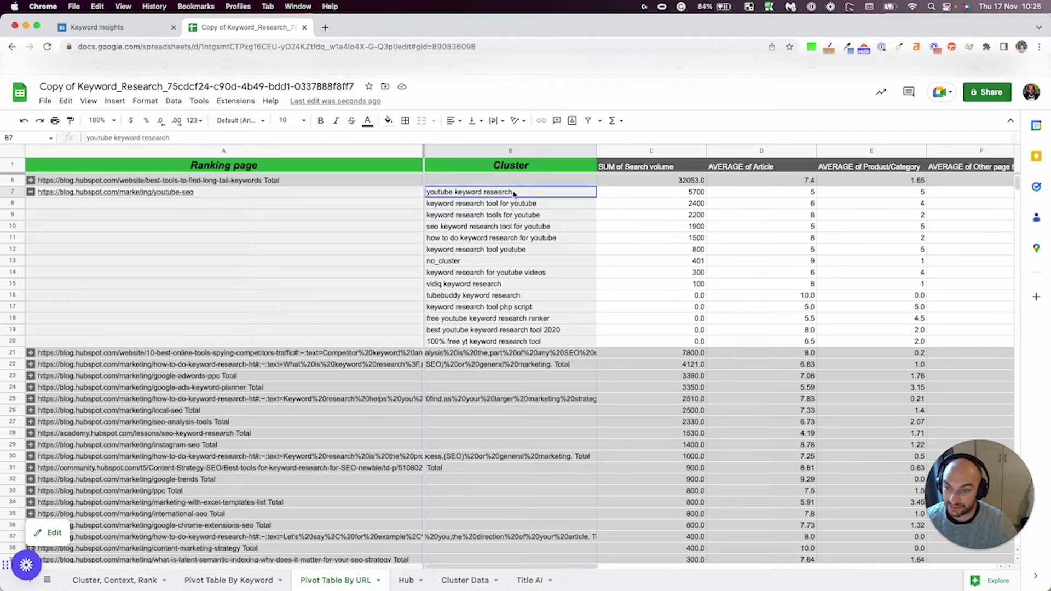
{"action": "scroll", "coordinate": [589, 206], "scroll_direction": "right", "scroll_amount": 5}
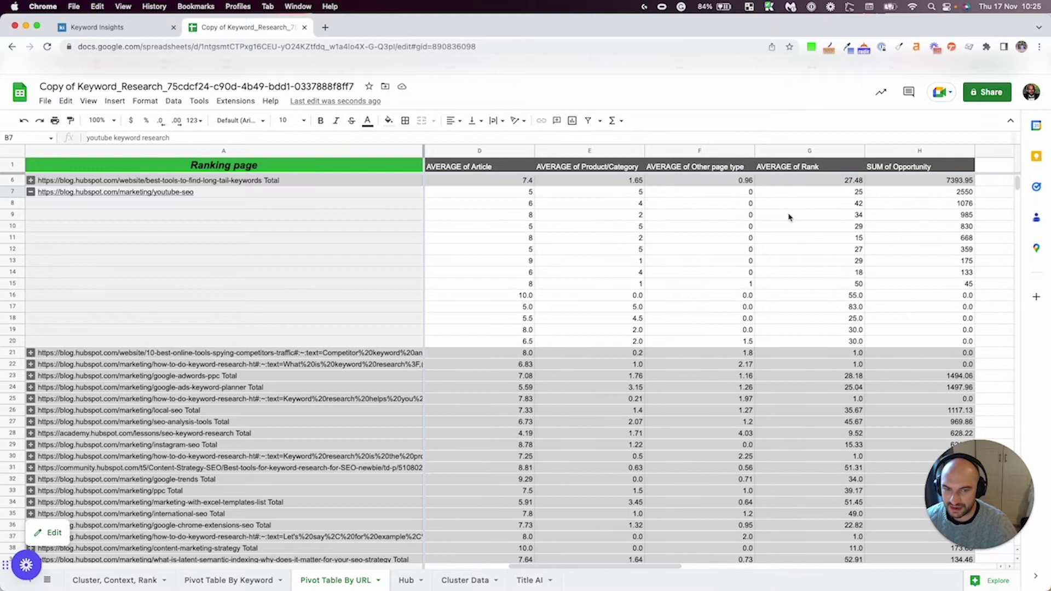
Compare ranks in G7:G9, then collapse youtube-seo into its 15301-volume Total row
{"action": "left_click_drag", "start_coordinate": [800, 196], "coordinate": [801, 215]}
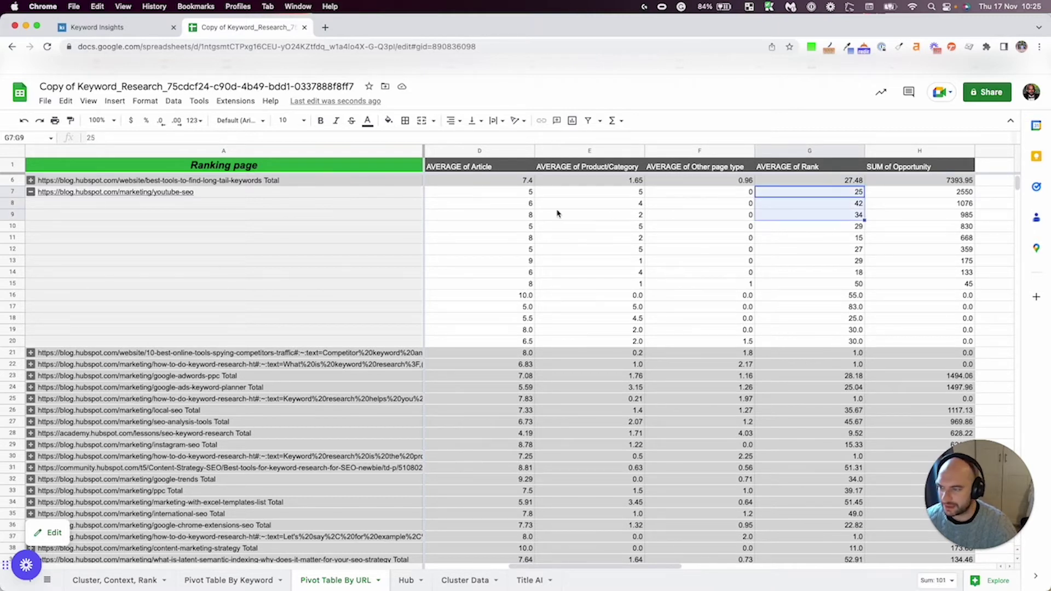
{"action": "left_click", "coordinate": [228, 195]}
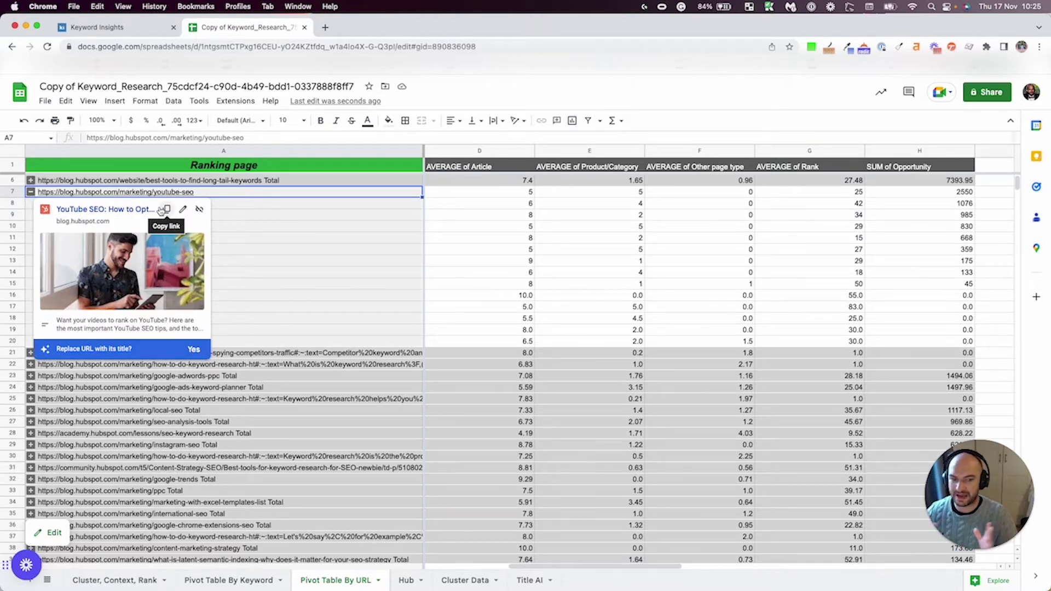
{"action": "scroll", "coordinate": [170, 247], "scroll_direction": "left", "scroll_amount": 5}
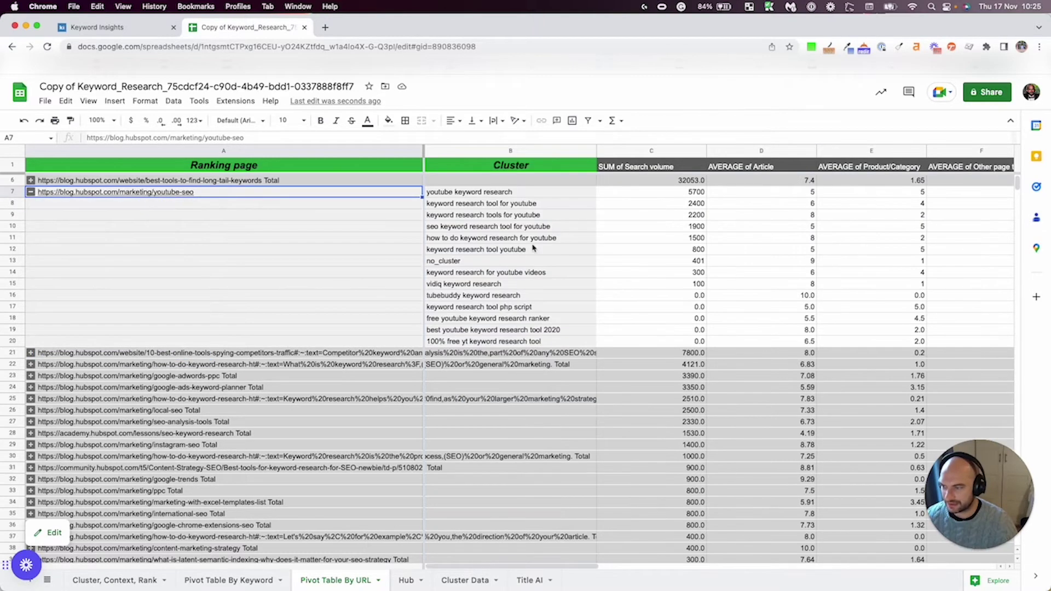
{"action": "left_click", "coordinate": [31, 192]}
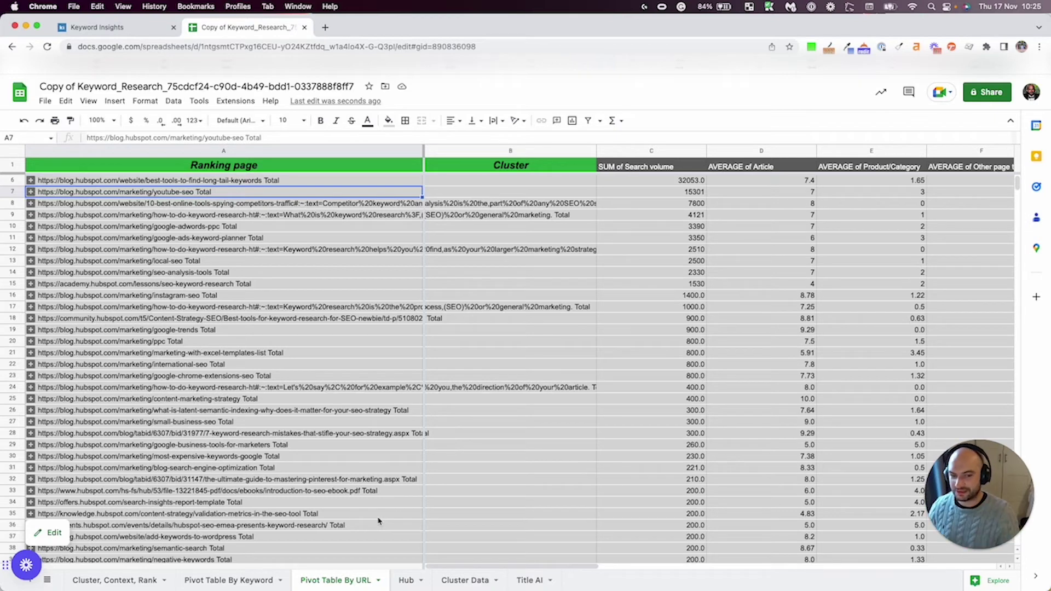
{"action": "left_click", "coordinate": [435, 444]}
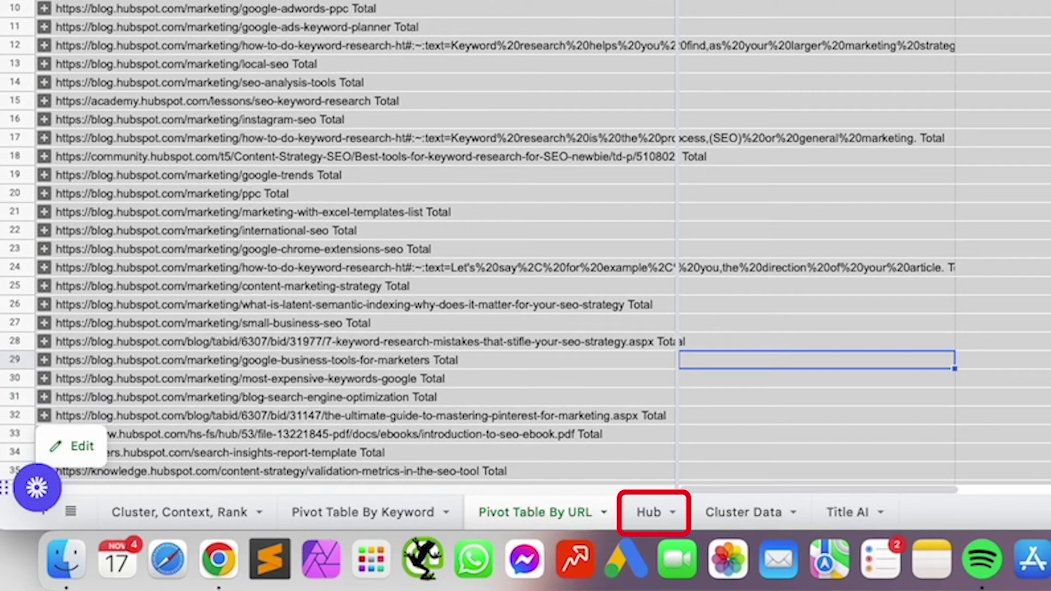
Glance at the Hub pivot, then expand keyword research Total on Pivot Table By Keyword
{"action": "left_click", "coordinate": [648, 512]}
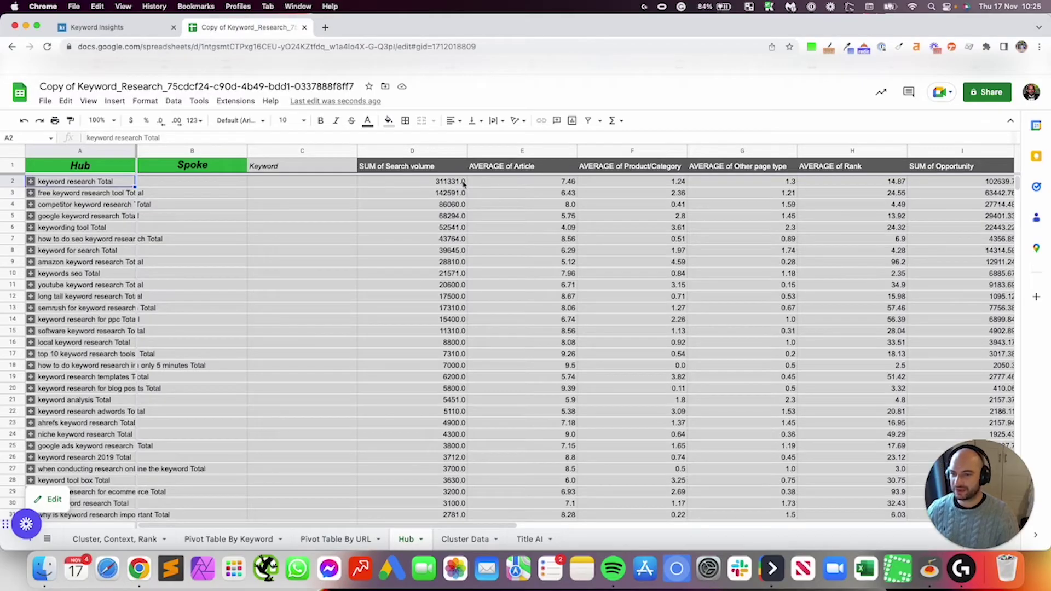
{"action": "left_click", "coordinate": [460, 183]}
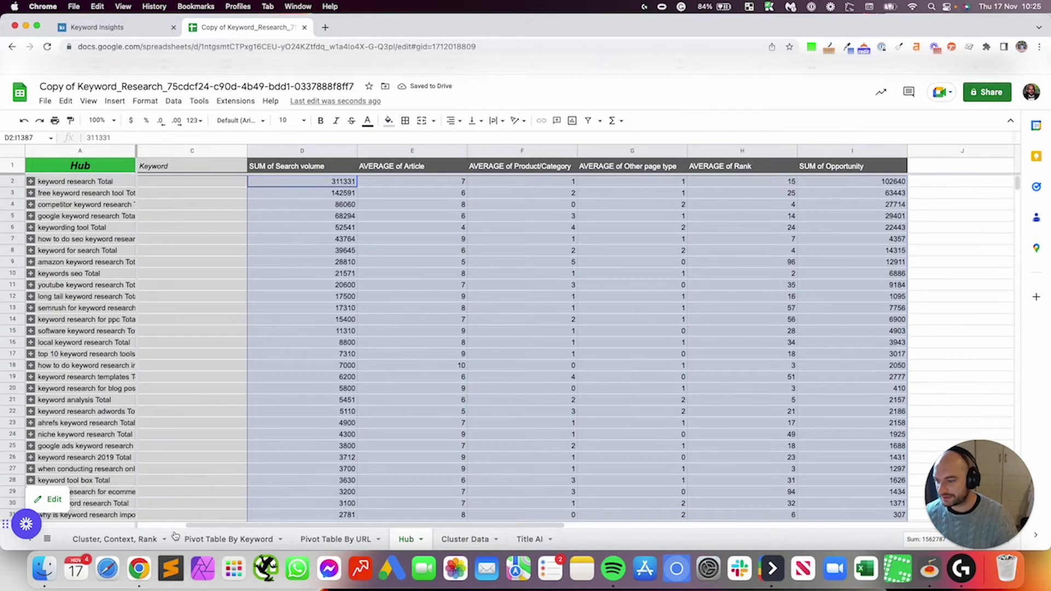
{"action": "left_click", "coordinate": [218, 541]}
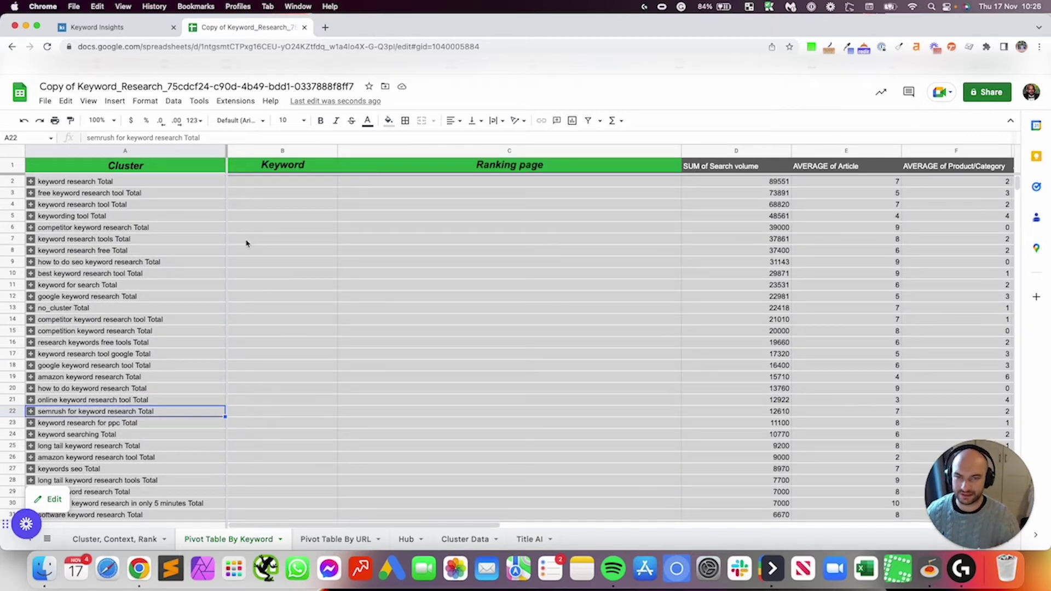
{"action": "left_click", "coordinate": [31, 181]}
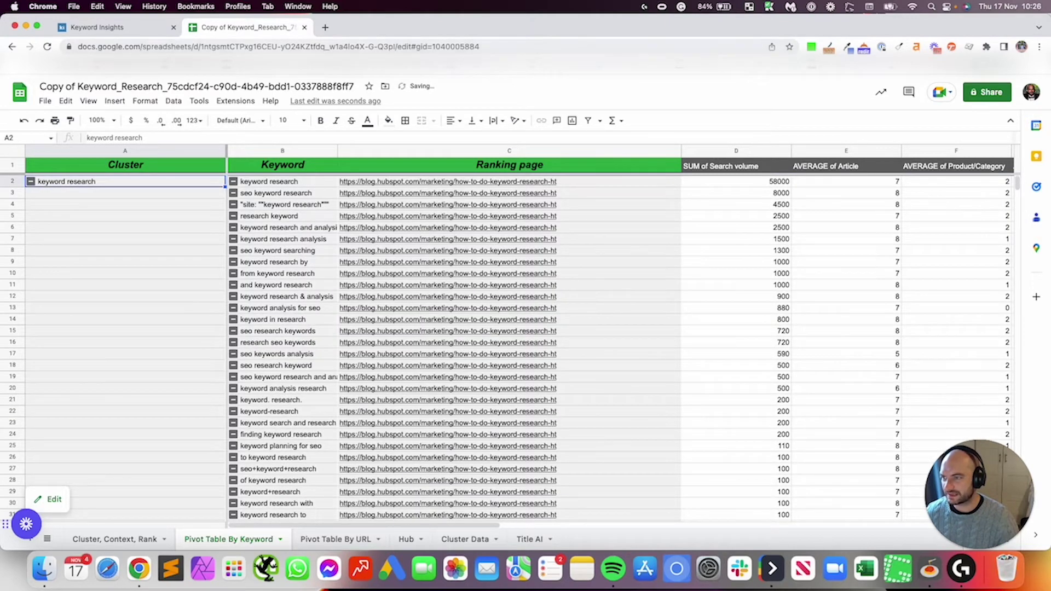
Turn on the Cluster insight in Keyword Insights and review keywords B4:B10 in Sheets
{"action": "left_click", "coordinate": [109, 26]}
{"action": "left_click", "coordinate": [72, 258]}
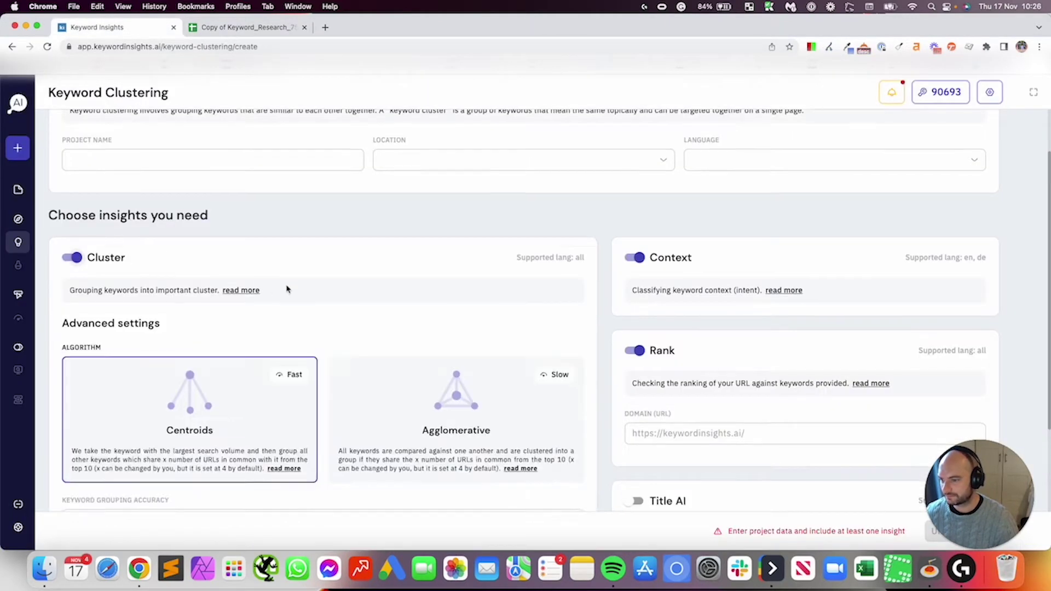
{"action": "scroll", "coordinate": [318, 296], "scroll_direction": "down", "scroll_amount": 3}
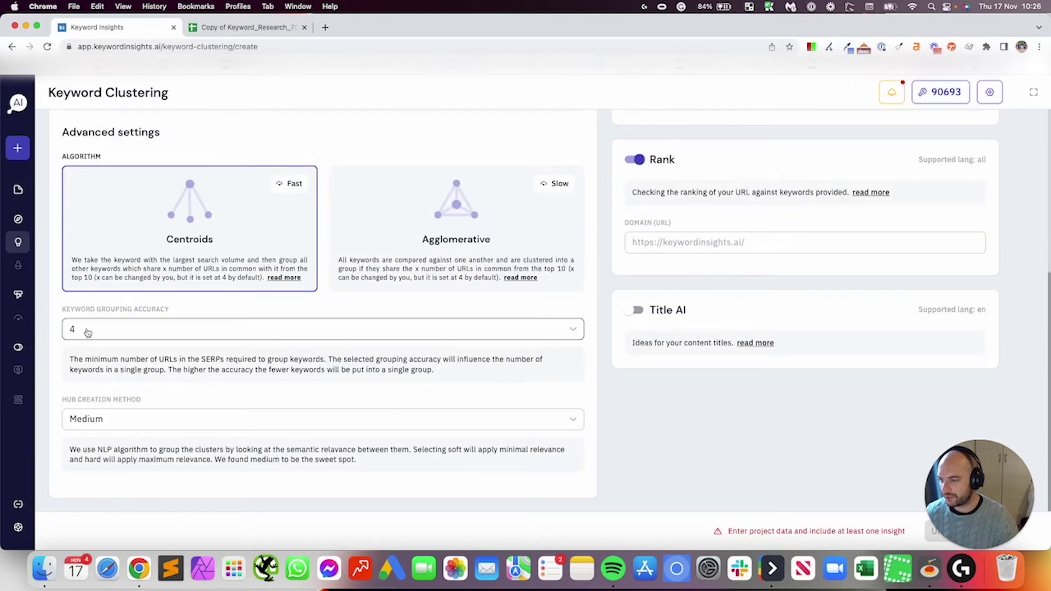
{"action": "left_click", "coordinate": [246, 27]}
{"action": "left_click_drag", "start_coordinate": [308, 205], "coordinate": [301, 276]}
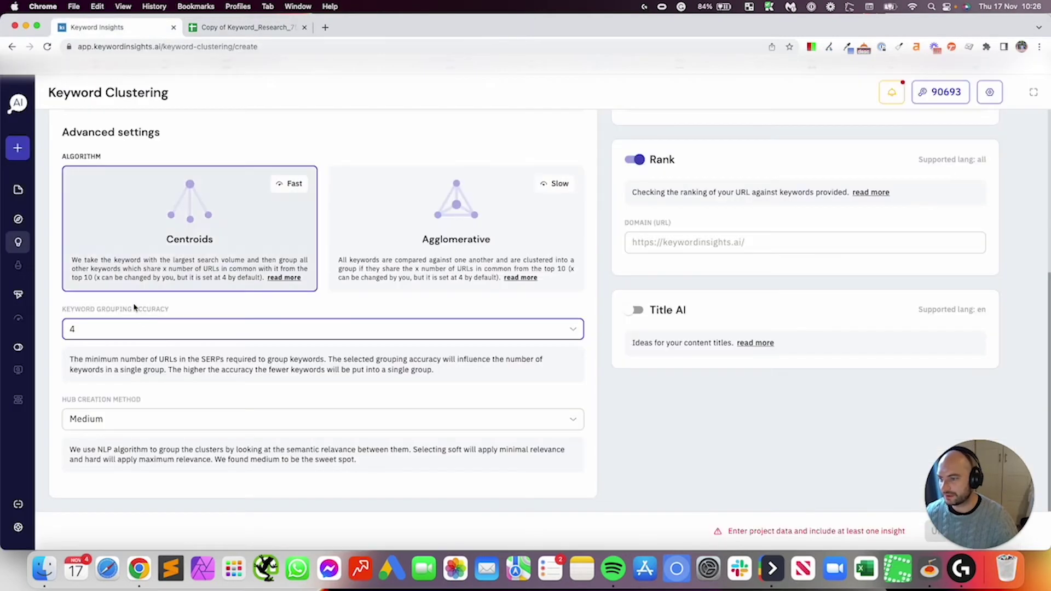
Set Keyword Grouping Accuracy to 8 and return to the keyword pivot
{"action": "left_click", "coordinate": [109, 27]}
{"action": "left_click", "coordinate": [147, 331]}
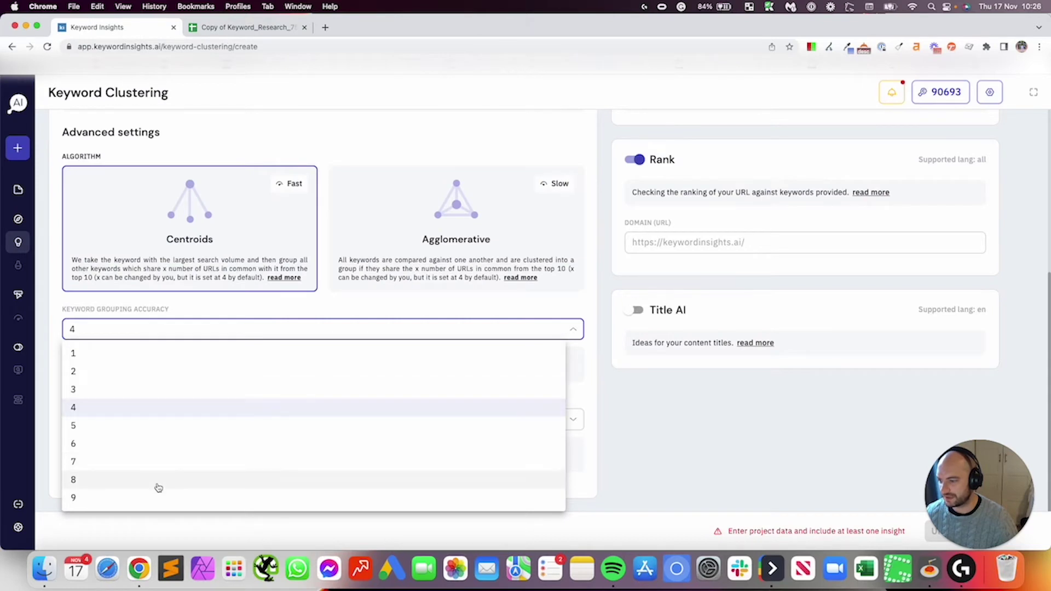
{"action": "left_click", "coordinate": [155, 481]}
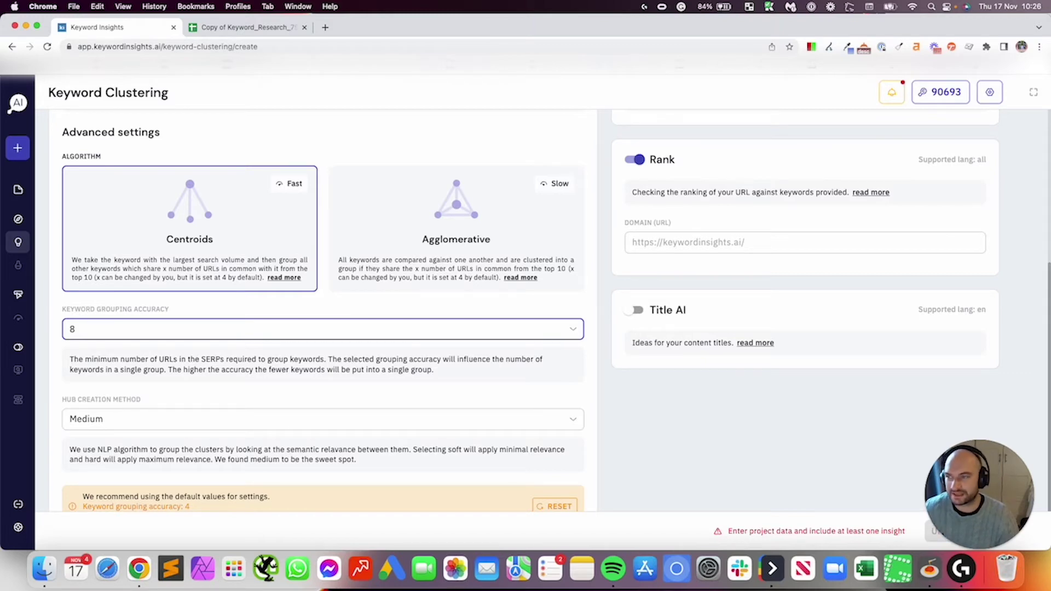
{"action": "left_click", "coordinate": [212, 27]}
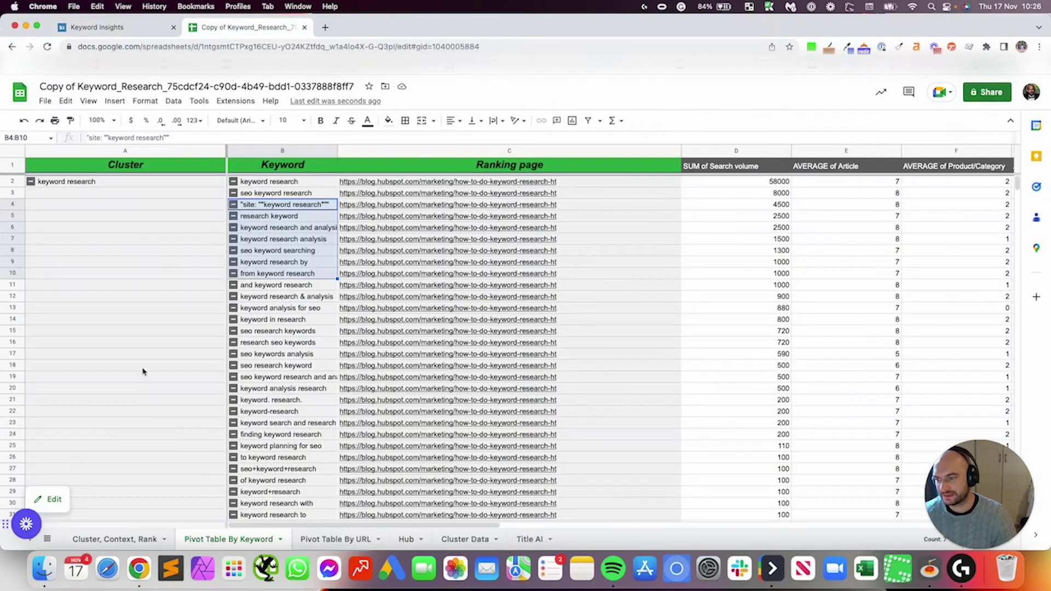
Review the keyword research cluster's keywords, including 58000-volume keyword research, then collapse it
{"action": "left_click", "coordinate": [280, 309]}
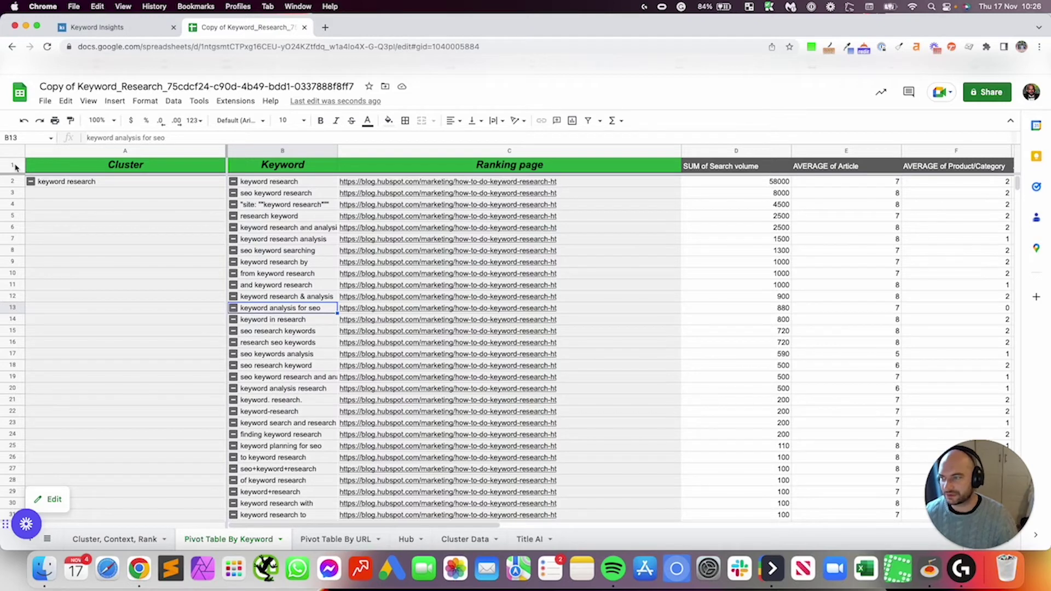
{"action": "left_click", "coordinate": [31, 181]}
{"action": "left_click", "coordinate": [30, 182]}
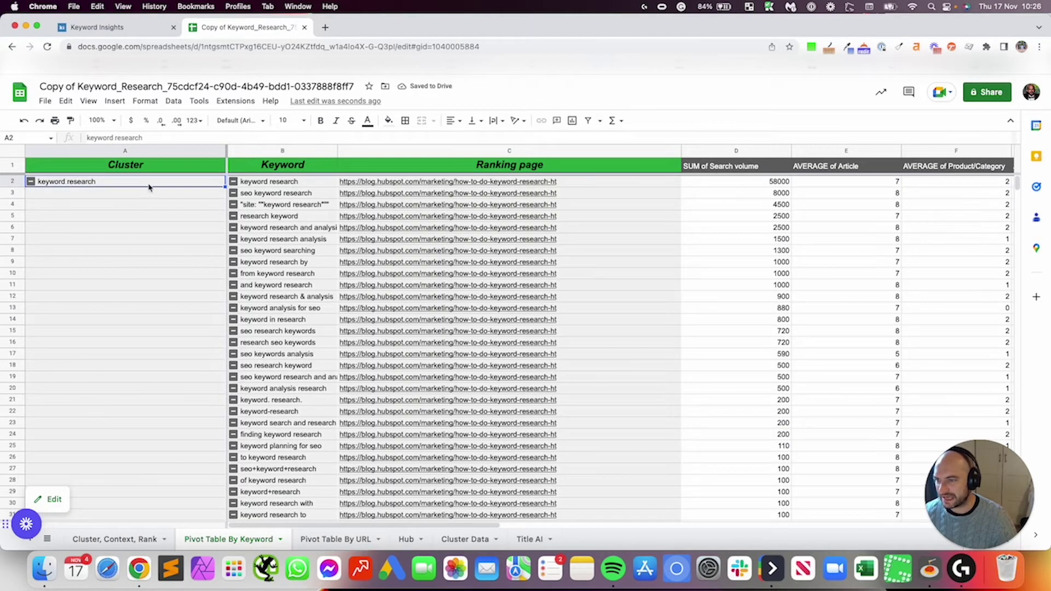
{"action": "left_click_drag", "start_coordinate": [271, 189], "coordinate": [261, 349]}
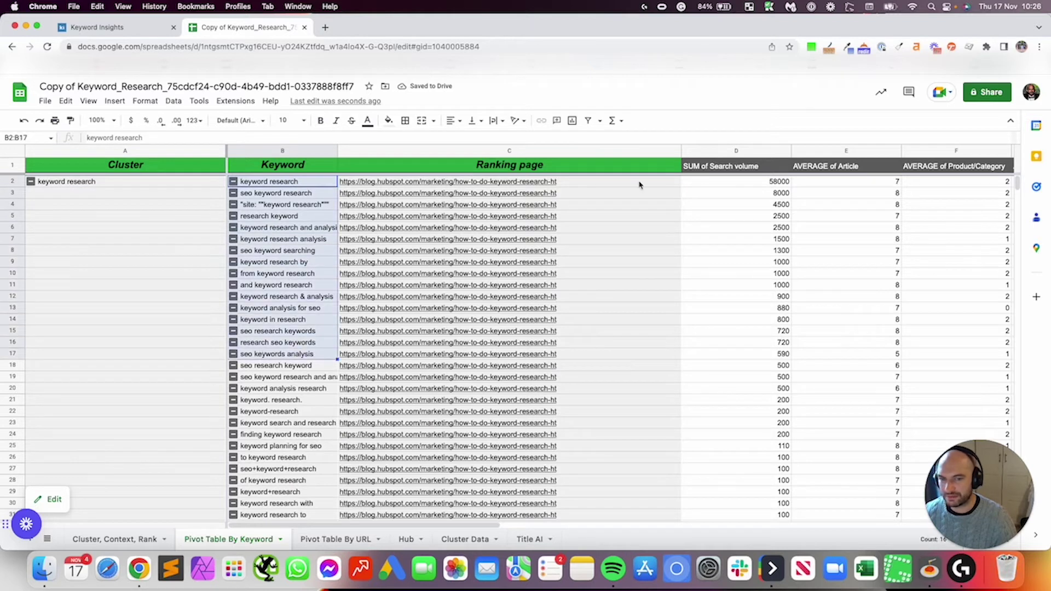
{"action": "left_click", "coordinate": [750, 182]}
{"action": "left_click", "coordinate": [310, 184]}
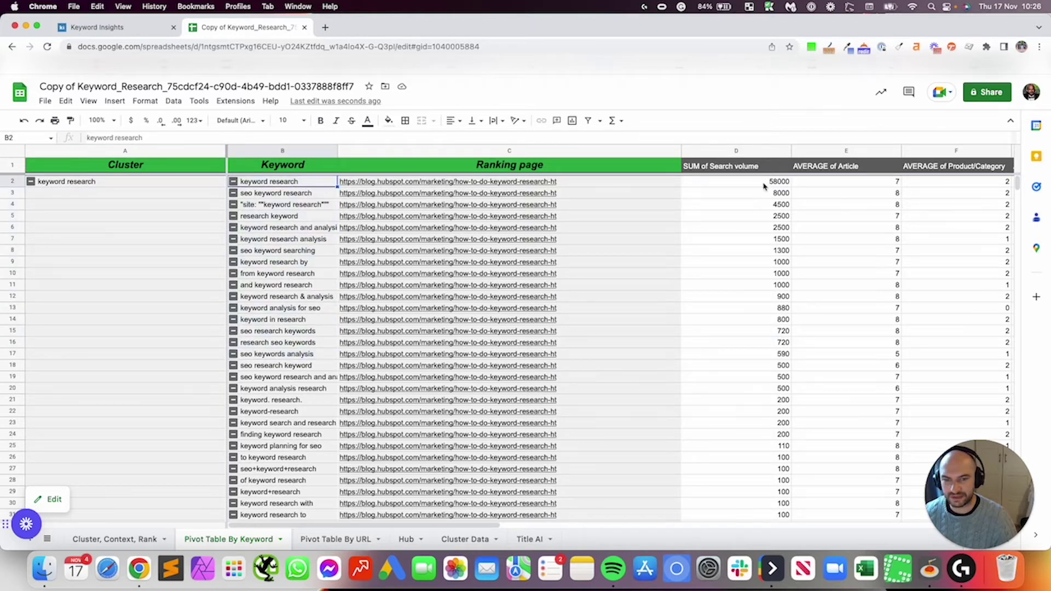
{"action": "left_click", "coordinate": [765, 184]}
{"action": "left_click", "coordinate": [276, 187]}
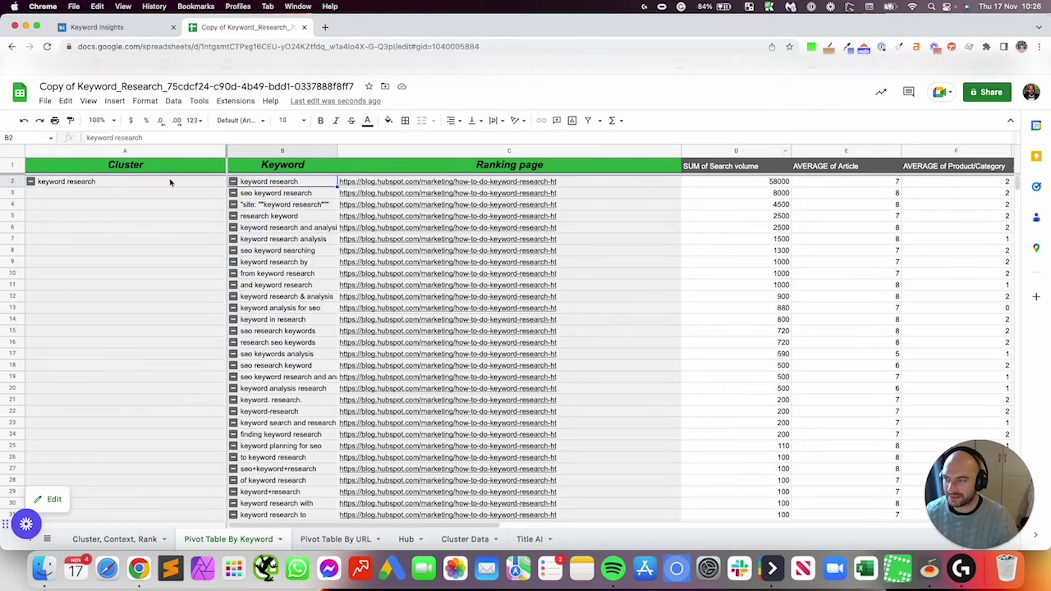
{"action": "left_click", "coordinate": [110, 181]}
{"action": "left_click", "coordinate": [31, 182]}
Open the Hub sheet and widen columns A and C to show full names
{"action": "left_click", "coordinate": [408, 539]}
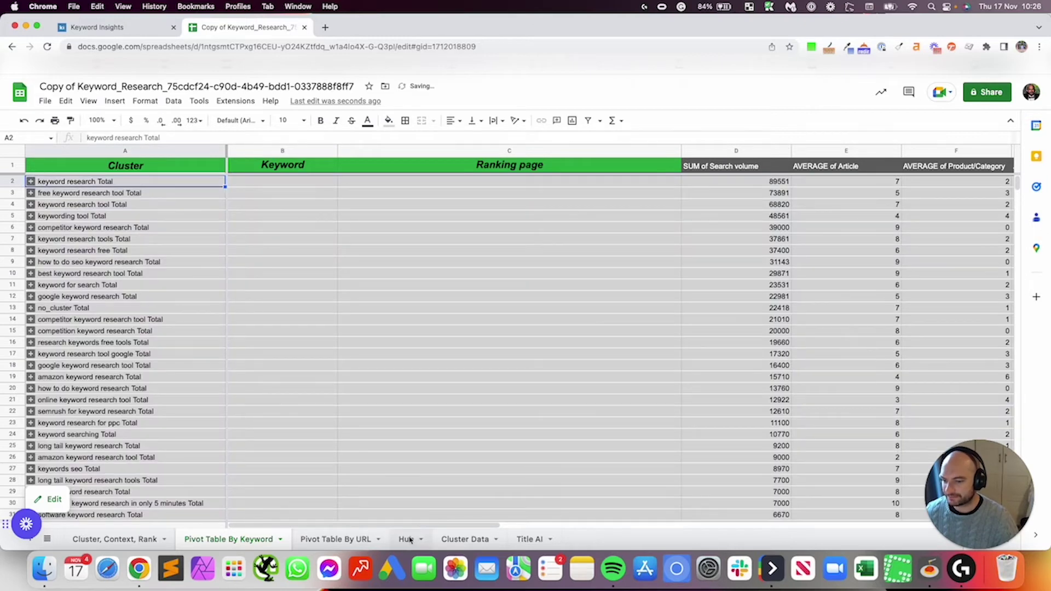
{"action": "left_click_drag", "start_coordinate": [136, 151], "coordinate": [204, 150]}
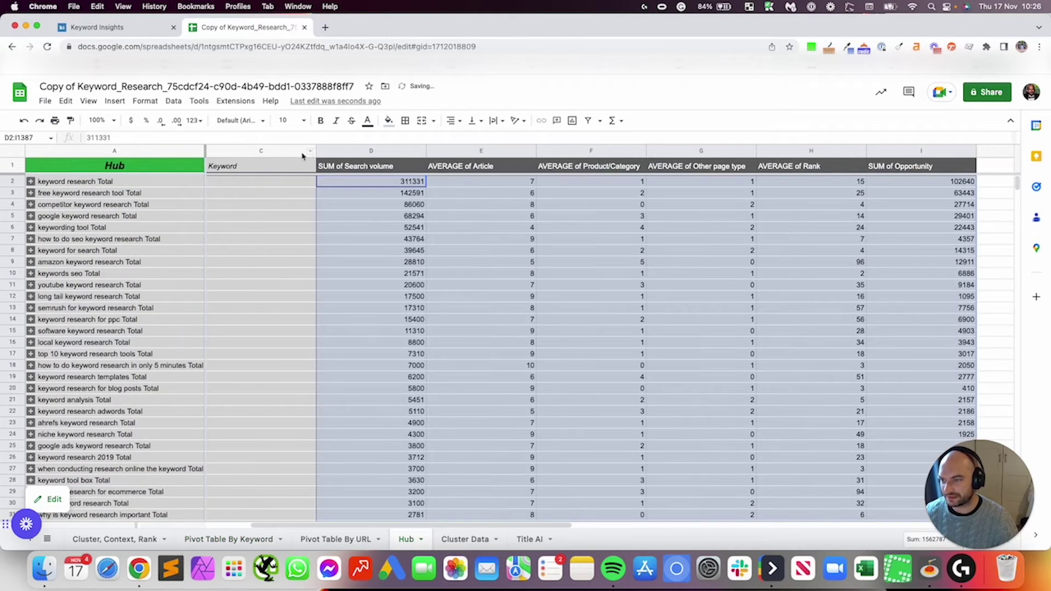
{"action": "left_click_drag", "start_coordinate": [316, 150], "coordinate": [382, 152]}
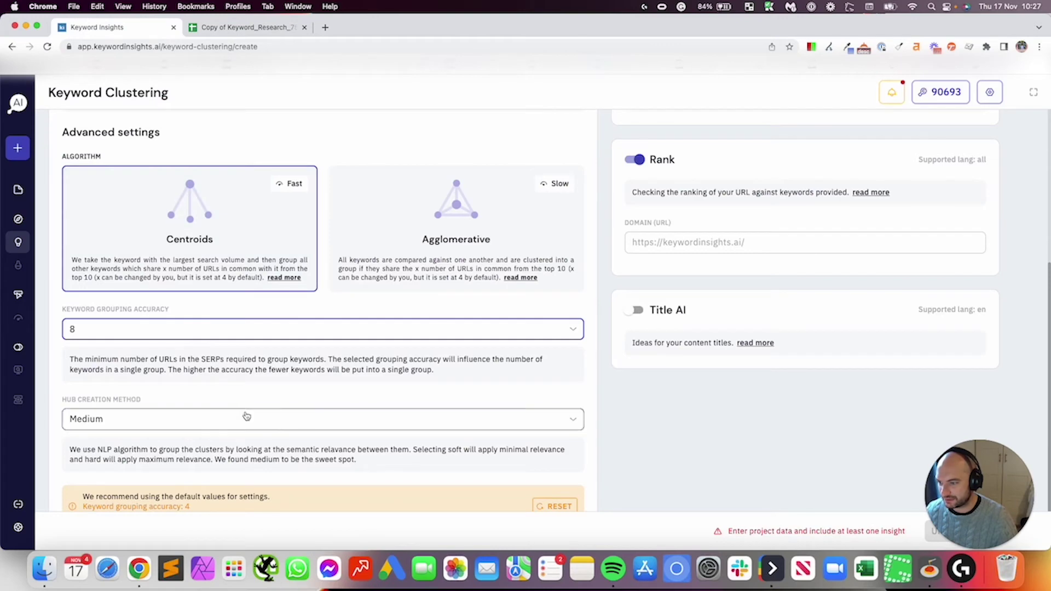
Choose Hard as the Keyword Insights hub creation method, then go back to Sheets
{"action": "left_click", "coordinate": [217, 420]}
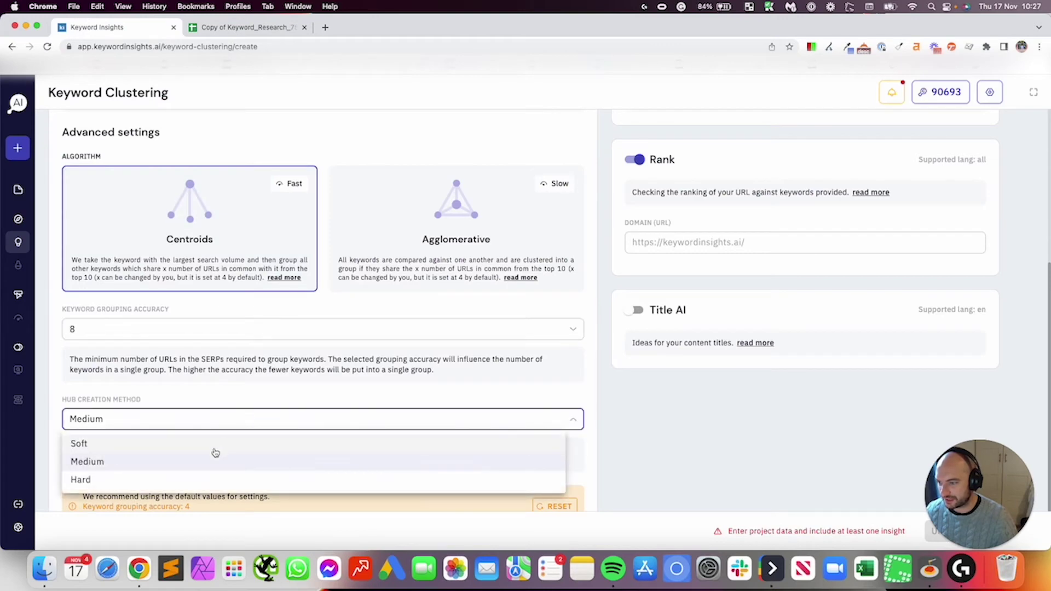
{"action": "left_click", "coordinate": [206, 479]}
{"action": "left_click", "coordinate": [247, 27]}
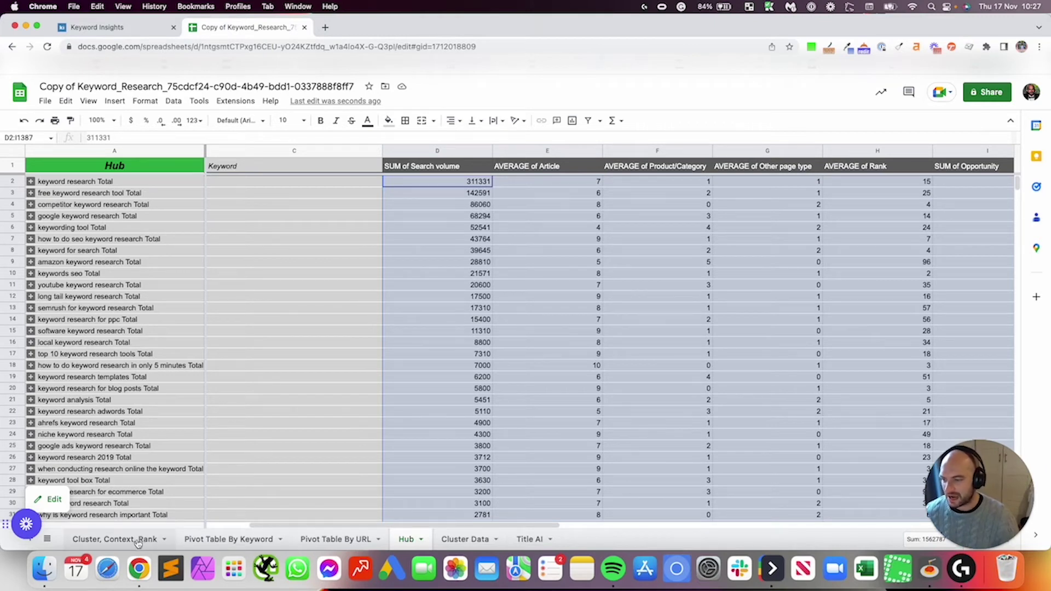
Open Pivot Table By Keyword and review cluster totals A4:A18, such as competitor keyword research
{"action": "left_click", "coordinate": [198, 542]}
{"action": "left_click_drag", "start_coordinate": [92, 206], "coordinate": [95, 368]}
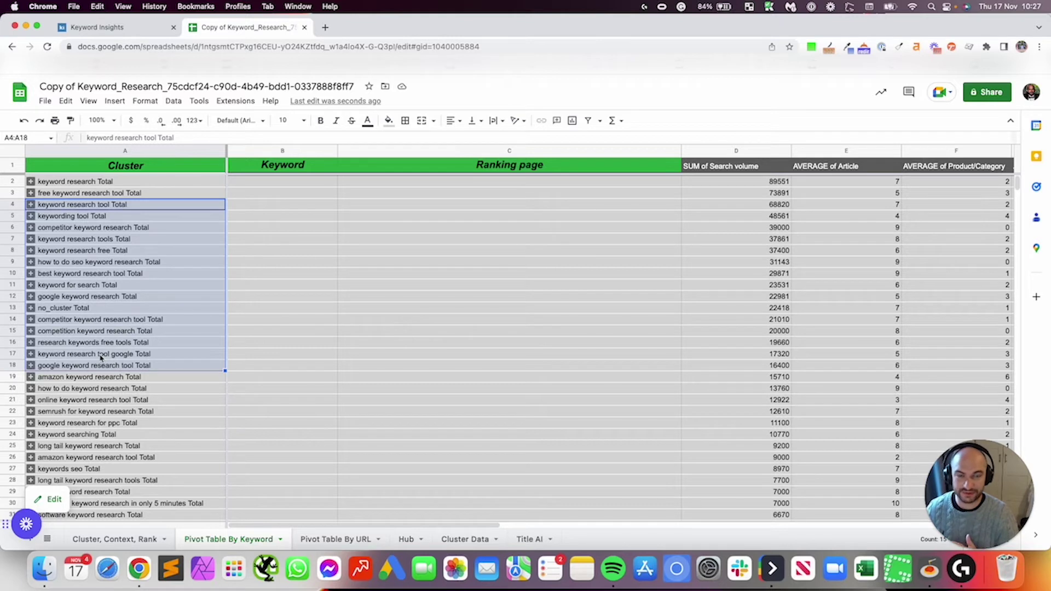
{"action": "left_click", "coordinate": [72, 229]}
{"action": "left_click", "coordinate": [74, 285]}
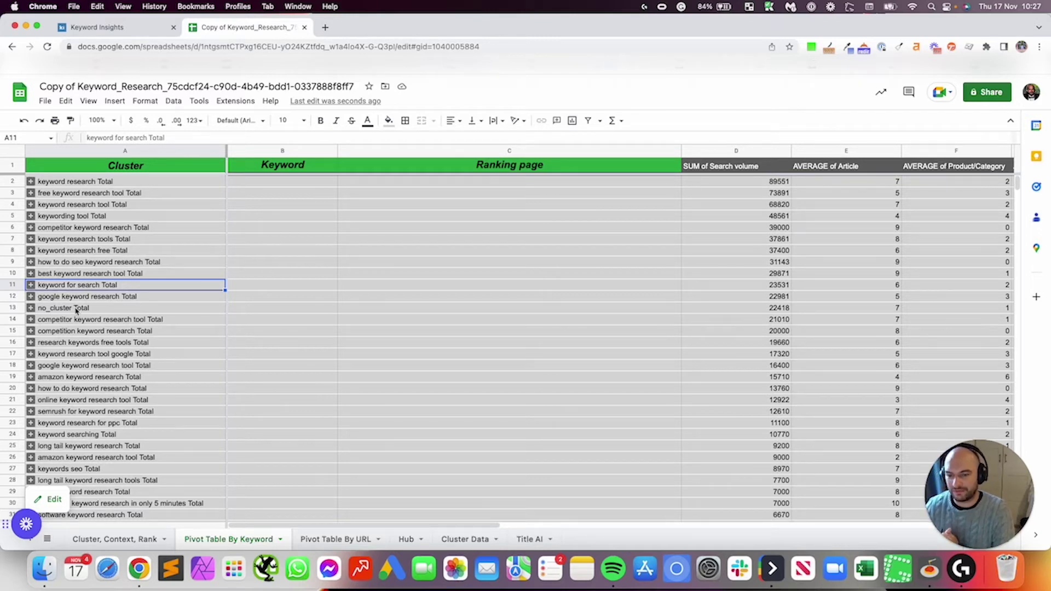
{"action": "left_click", "coordinate": [97, 27]}
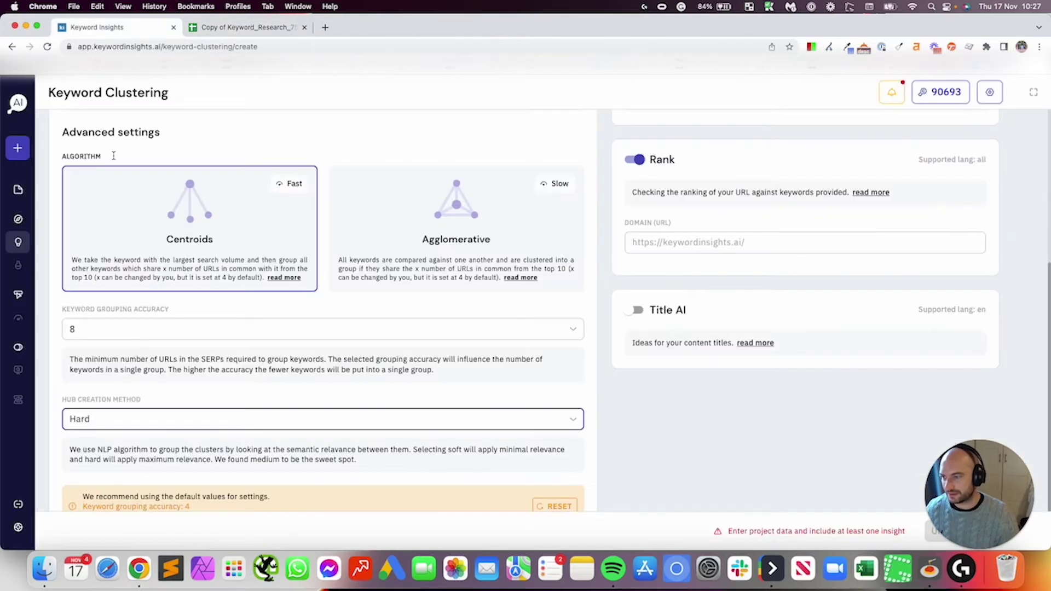
{"action": "left_click", "coordinate": [137, 427]}
{"action": "left_click", "coordinate": [91, 461]}
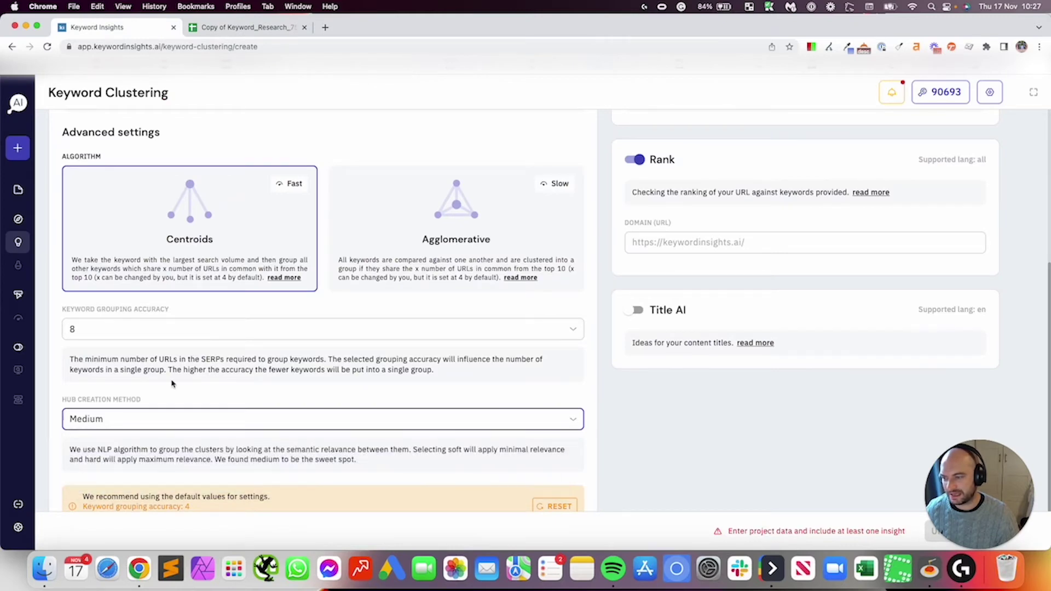
{"action": "left_click", "coordinate": [249, 28]}
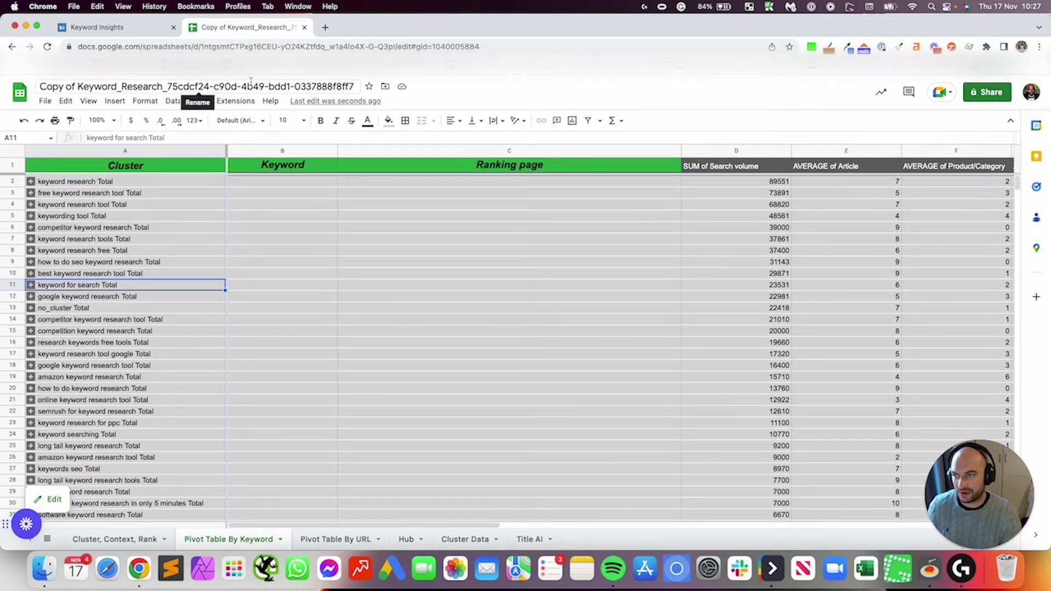
{"action": "left_click", "coordinate": [132, 27]}
{"action": "left_click", "coordinate": [145, 428]}
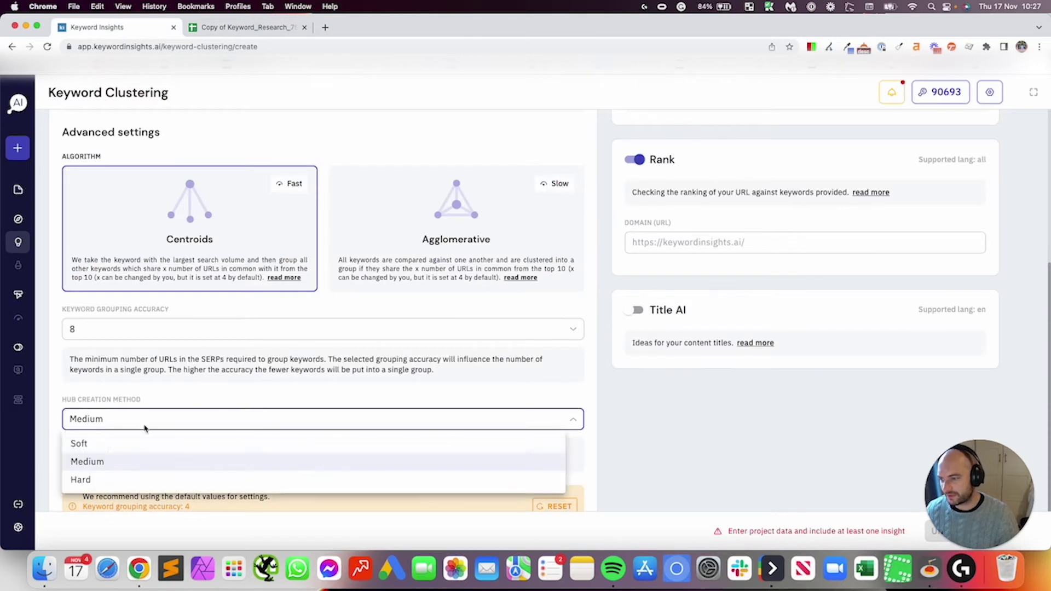
{"action": "left_click", "coordinate": [138, 479]}
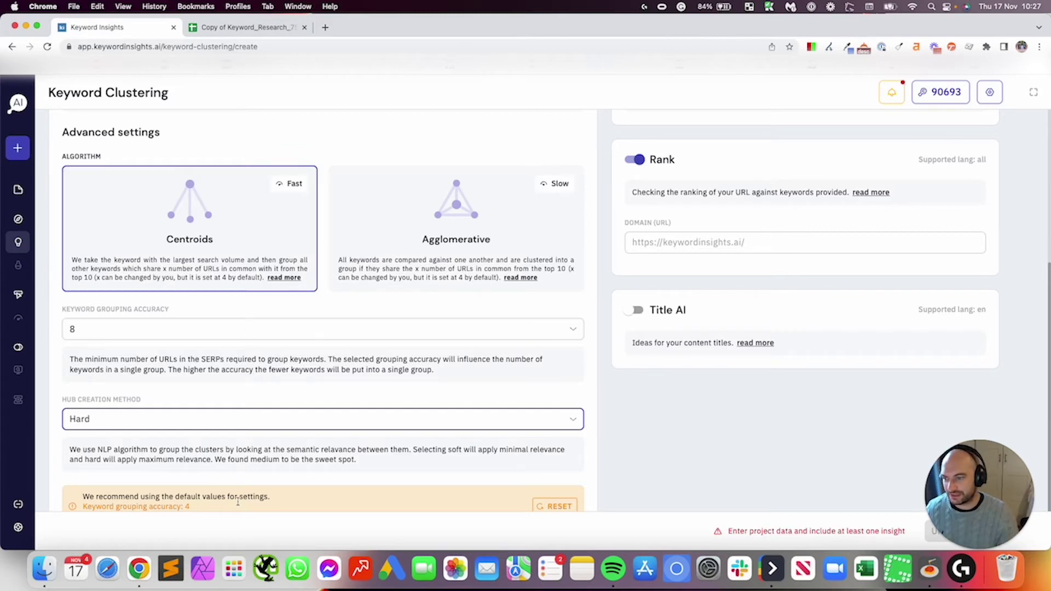
{"action": "left_click", "coordinate": [234, 28]}
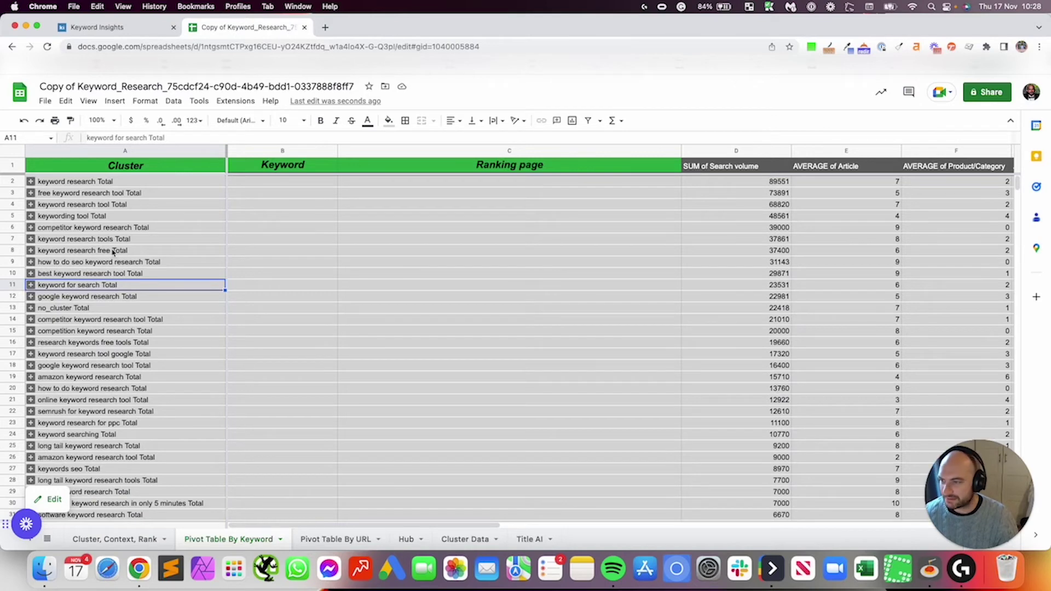
Review the cluster totals, briefly expanding and collapsing the keywording tool cluster
{"action": "left_click", "coordinate": [104, 228]}
{"action": "left_click", "coordinate": [60, 218]}
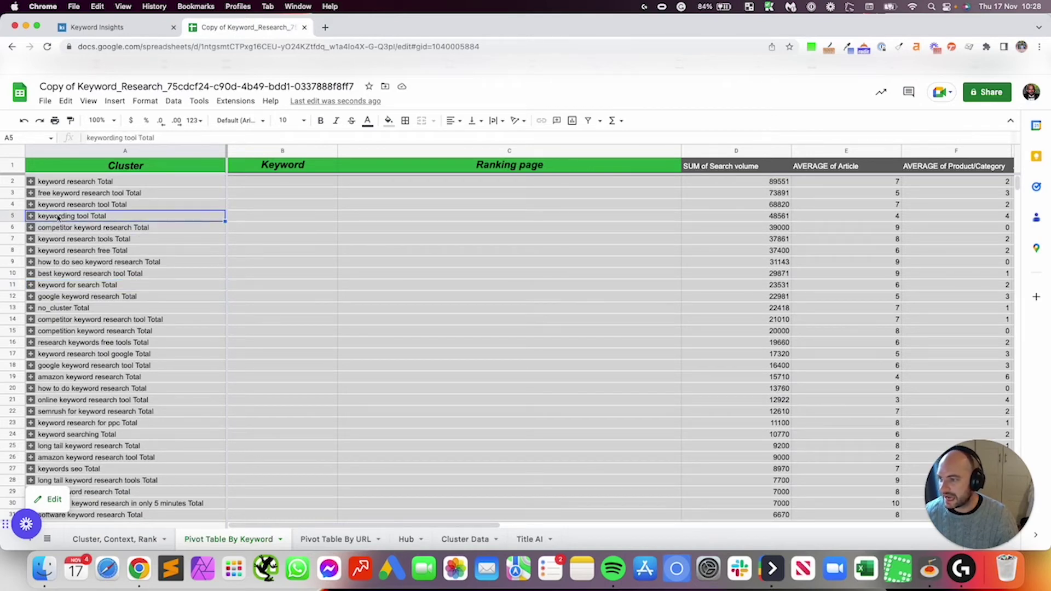
{"action": "left_click", "coordinate": [31, 217]}
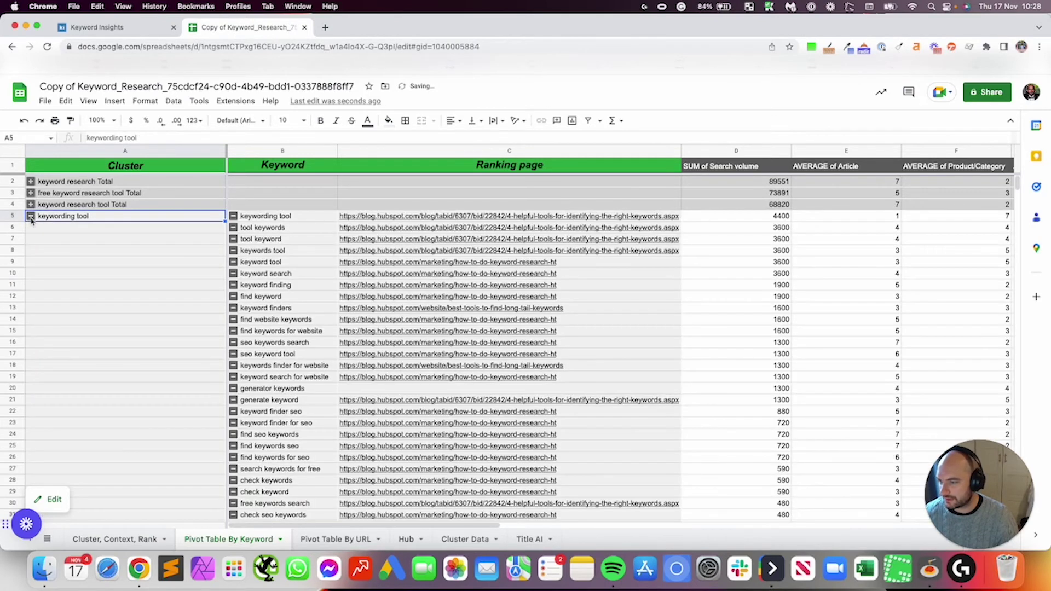
{"action": "left_click", "coordinate": [31, 217]}
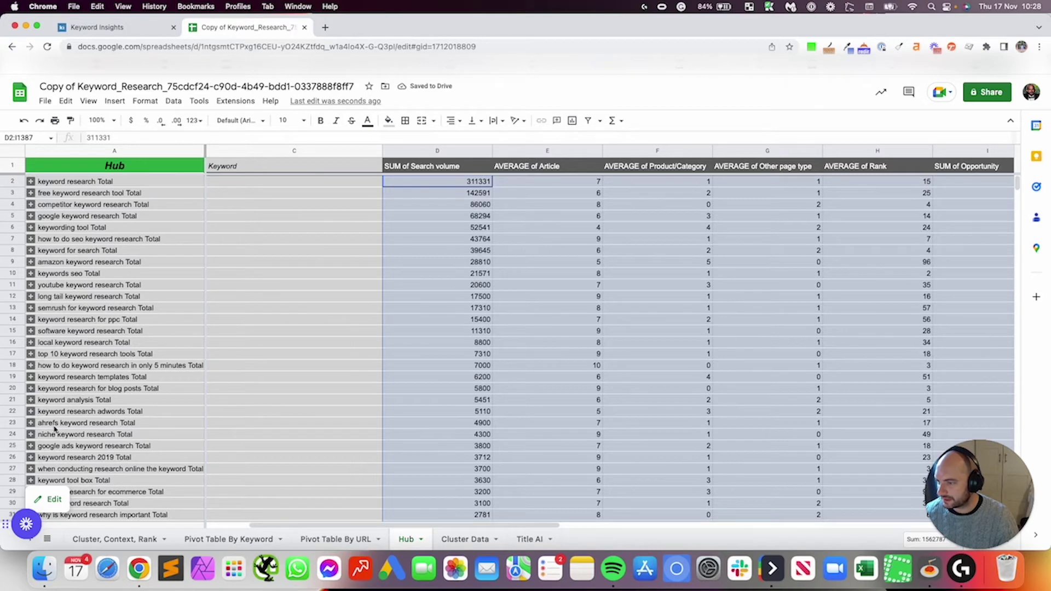
Expand the top 10 keyword research tools hub and step through its spoke clusters
{"action": "left_click", "coordinate": [31, 354]}
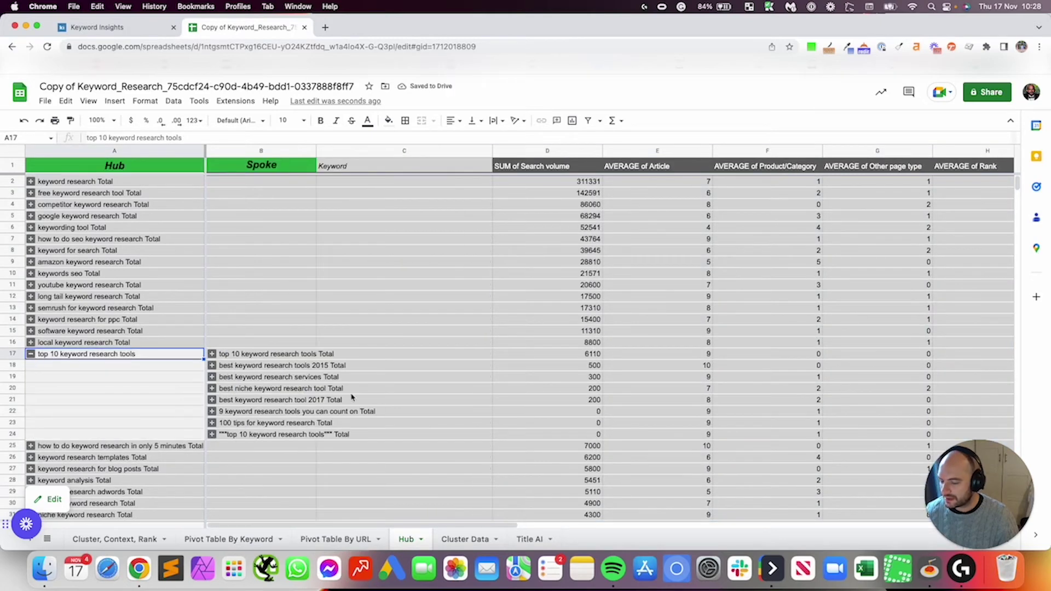
{"action": "left_click", "coordinate": [274, 357]}
{"action": "left_click", "coordinate": [268, 365]}
{"action": "left_click", "coordinate": [266, 357]}
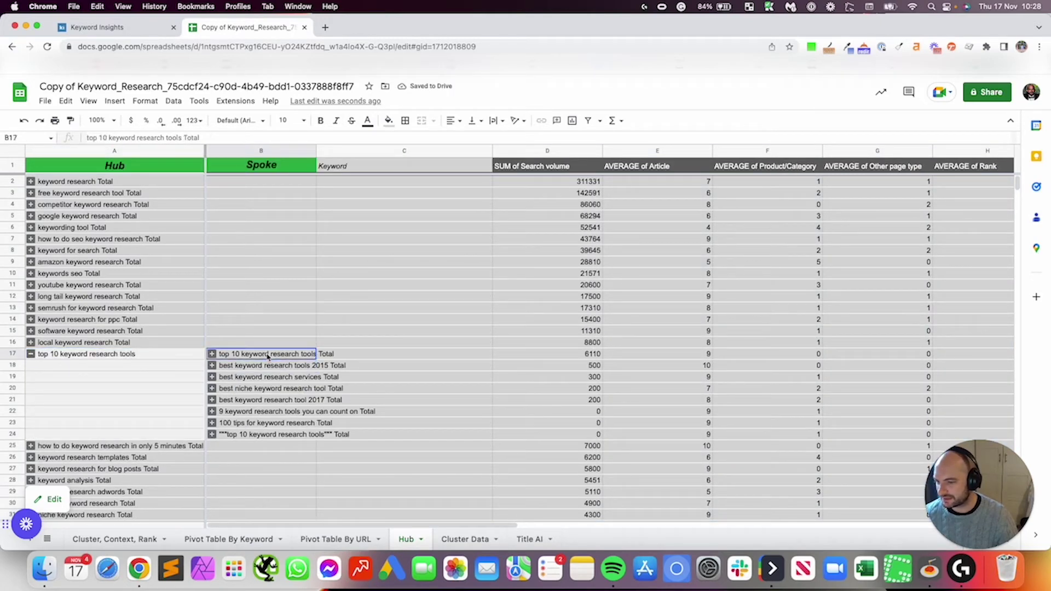
{"action": "left_click", "coordinate": [265, 367]}
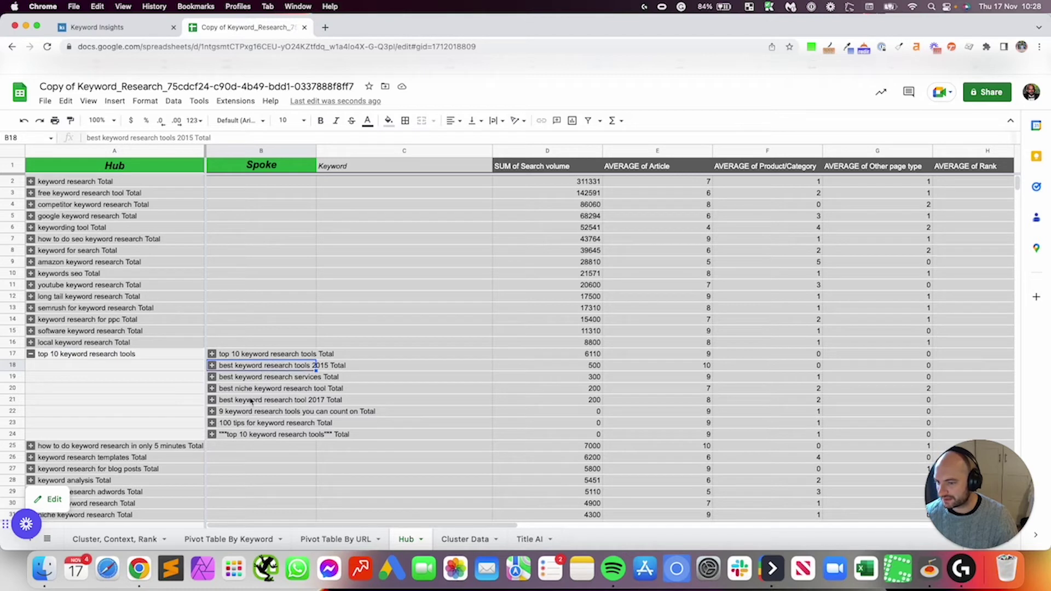
{"action": "left_click", "coordinate": [255, 378]}
{"action": "left_click", "coordinate": [249, 392]}
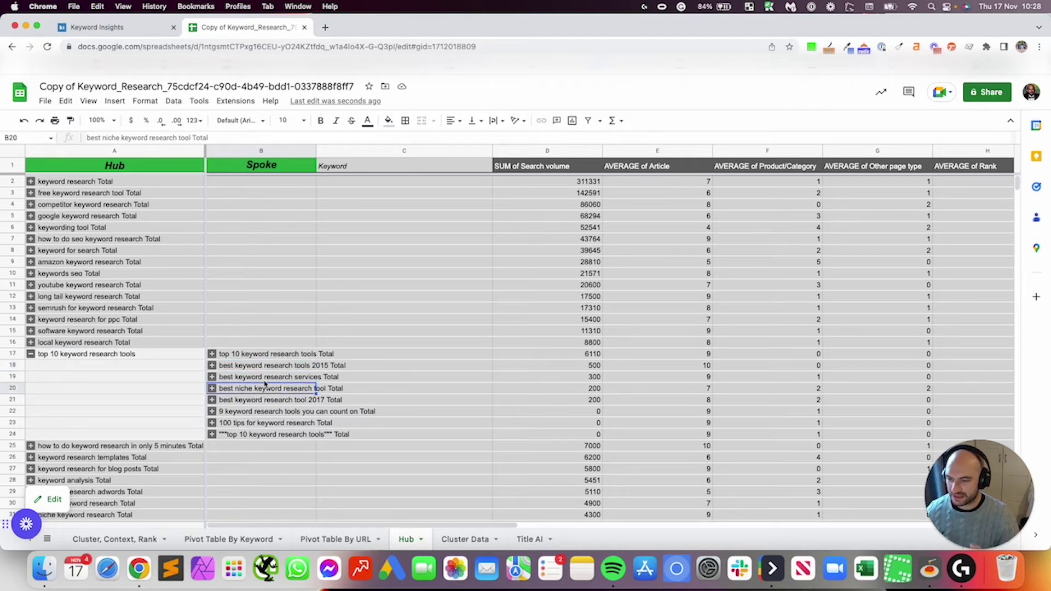
{"action": "left_click", "coordinate": [100, 356]}
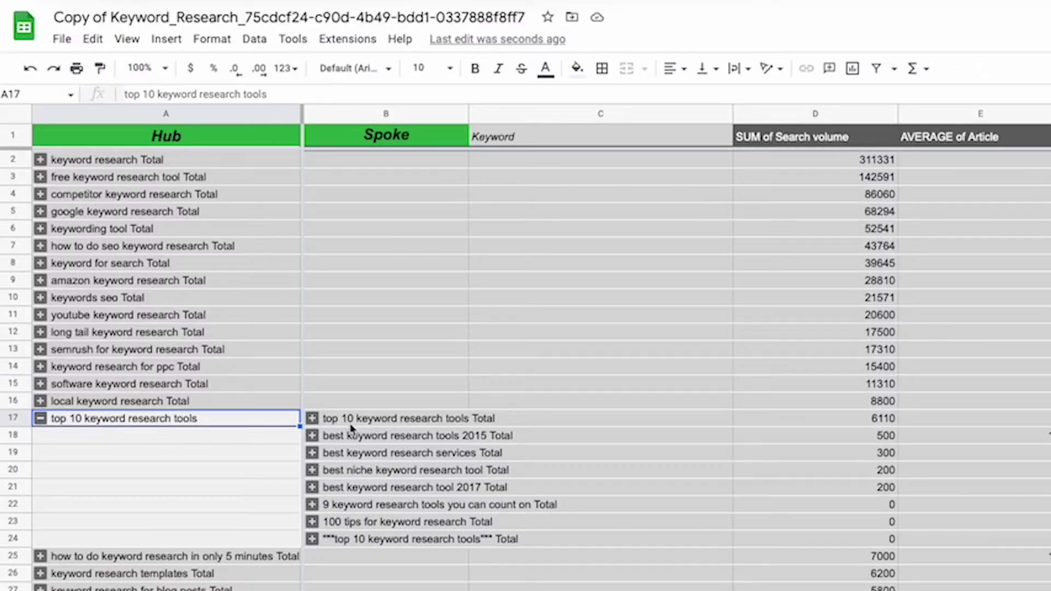
{"action": "left_click", "coordinate": [366, 457]}
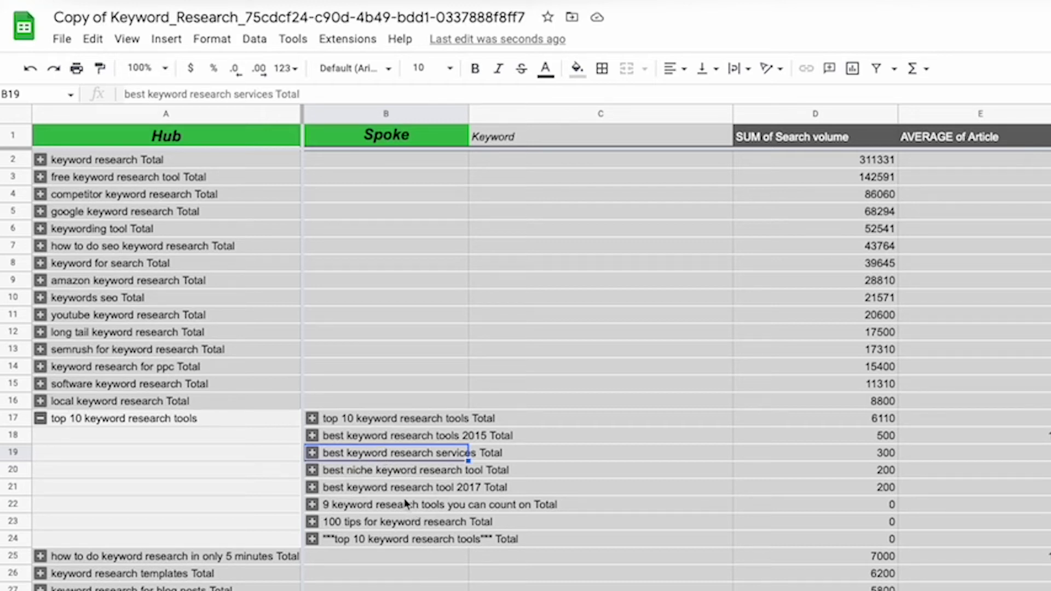
{"action": "left_click", "coordinate": [369, 477]}
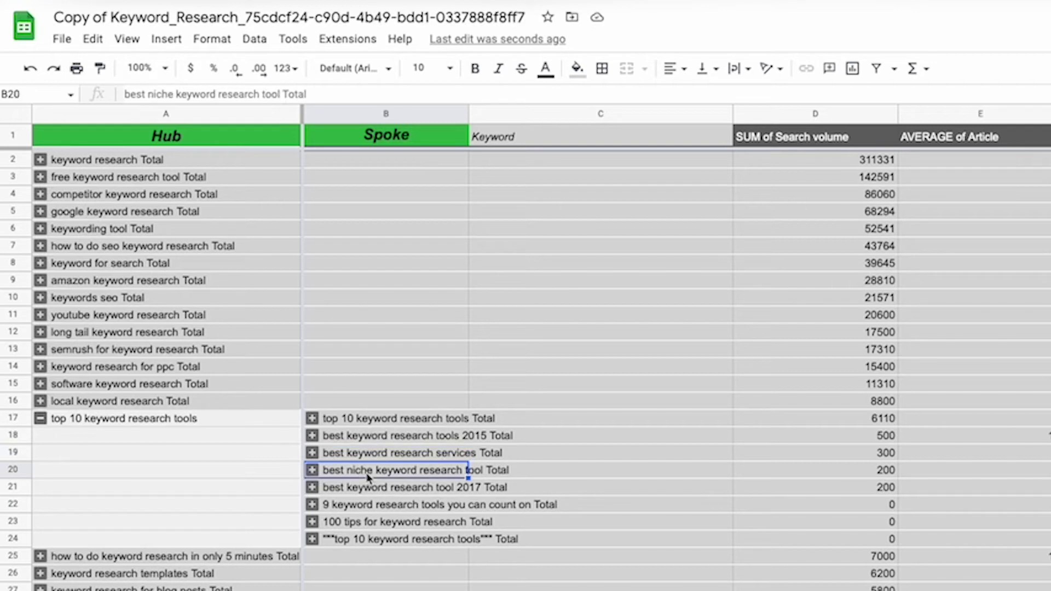
{"action": "left_click_drag", "start_coordinate": [369, 491], "coordinate": [367, 559]}
{"action": "left_click", "coordinate": [202, 426]}
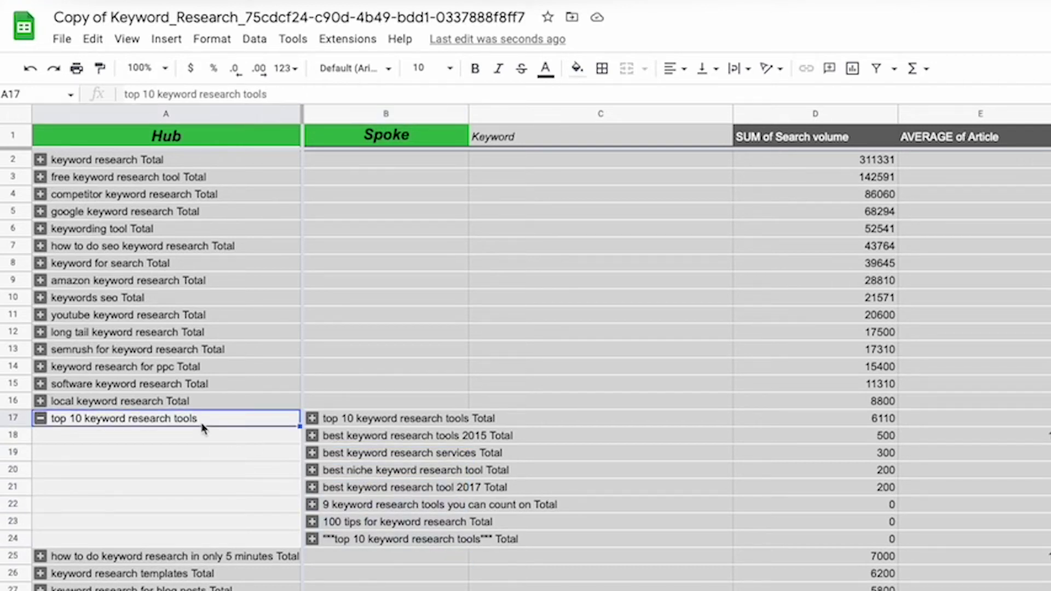
{"action": "left_click_drag", "start_coordinate": [378, 436], "coordinate": [365, 501]}
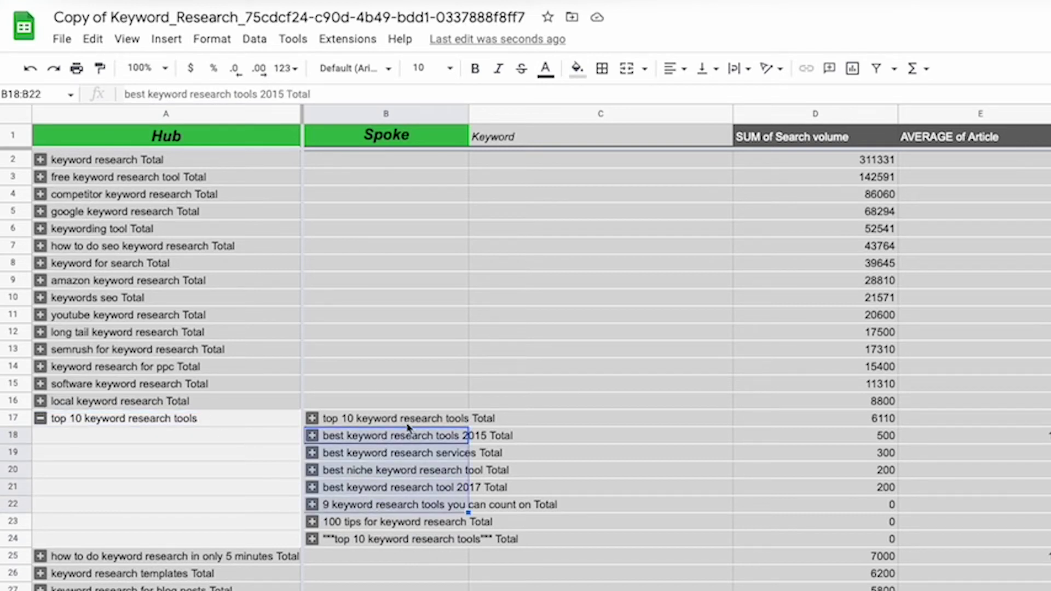
{"action": "left_click", "coordinate": [395, 470]}
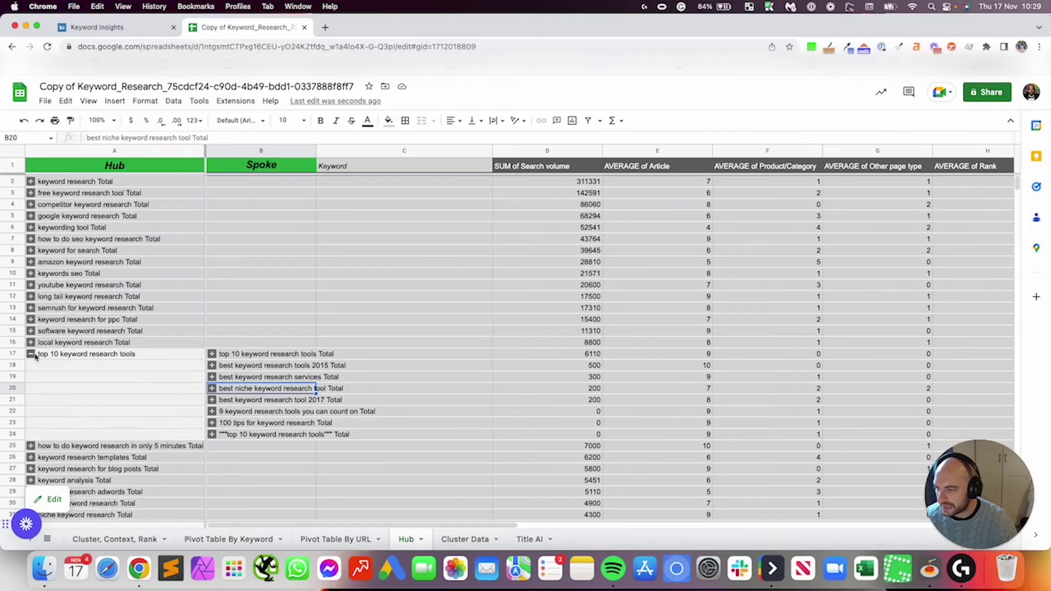
{"action": "left_click", "coordinate": [147, 422]}
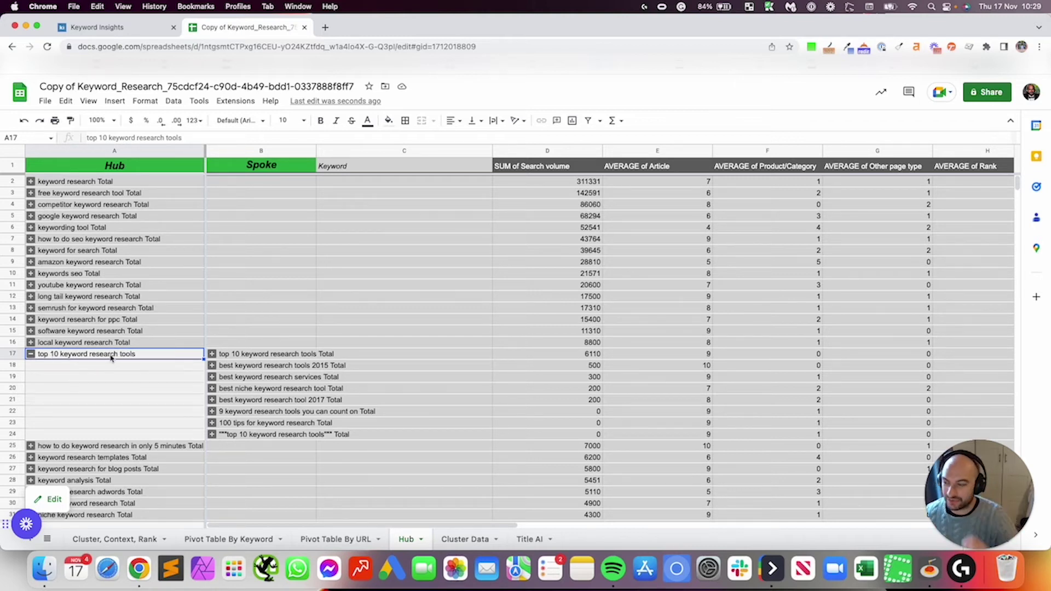
Expand the top 10 spoke to view its keyword, then fold it back into its total
{"action": "left_click", "coordinate": [213, 355]}
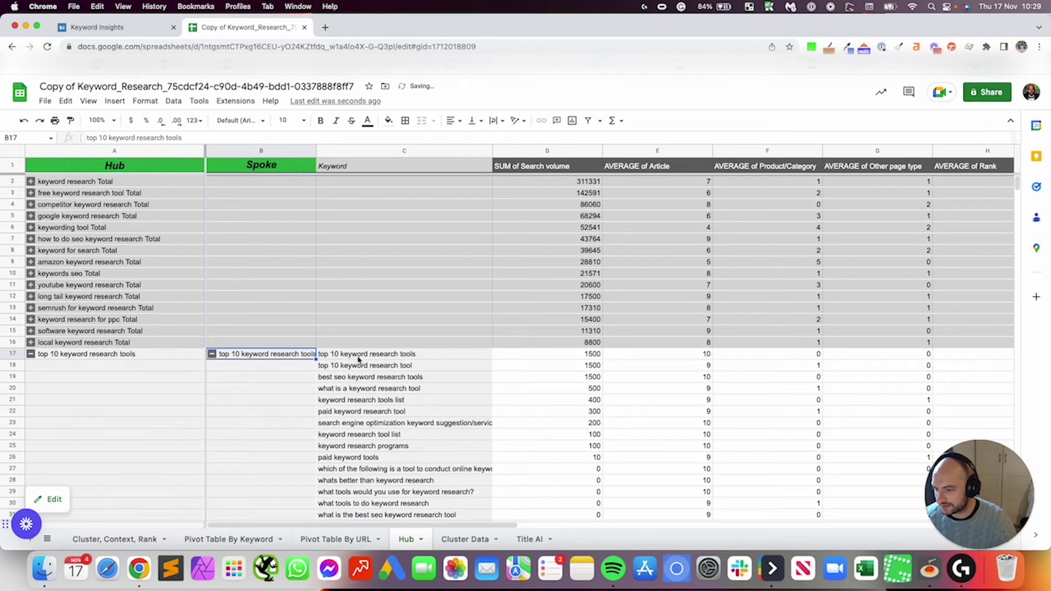
{"action": "left_click", "coordinate": [386, 358]}
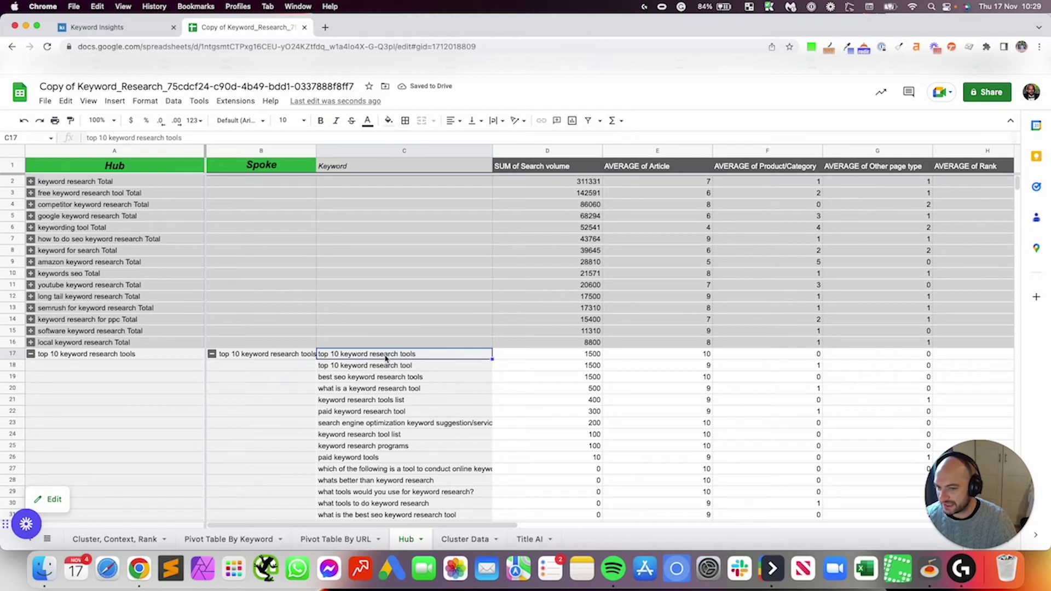
{"action": "left_click", "coordinate": [285, 361]}
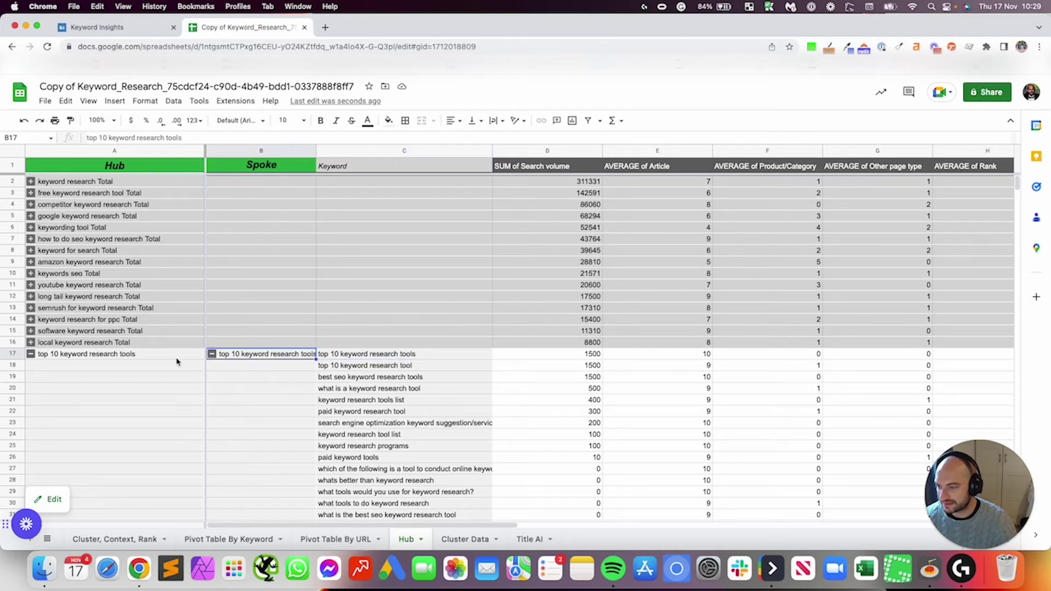
{"action": "left_click", "coordinate": [147, 363]}
{"action": "left_click", "coordinate": [342, 356]}
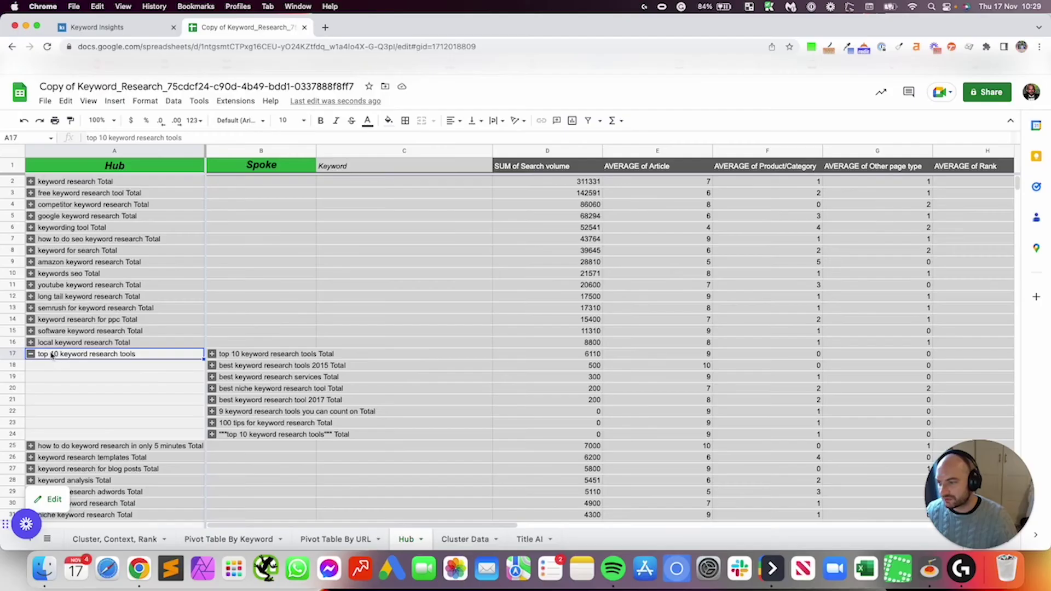
{"action": "left_click", "coordinate": [32, 355]}
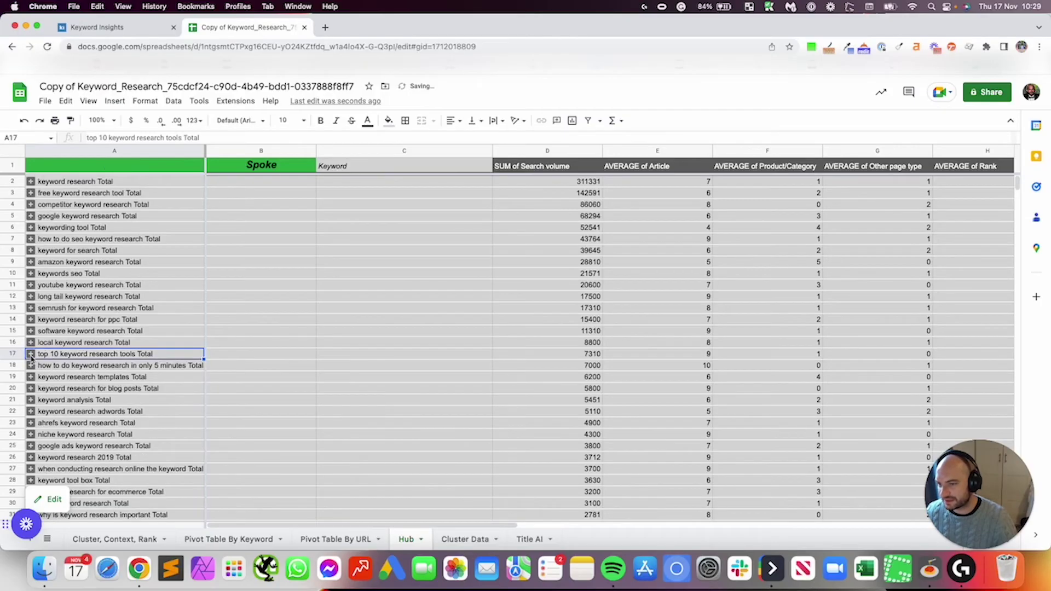
Mark the spoke clusters under the top 10 hub and collapse it to 7310 volume
{"action": "left_click", "coordinate": [278, 170]}
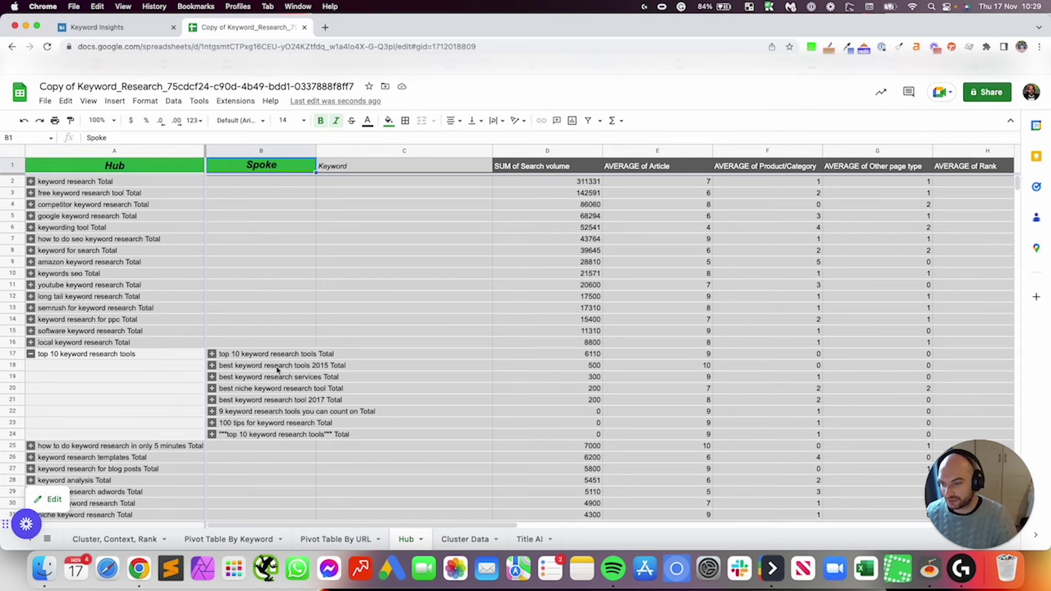
{"action": "left_click_drag", "start_coordinate": [278, 370], "coordinate": [275, 438]}
{"action": "left_click", "coordinate": [118, 362]}
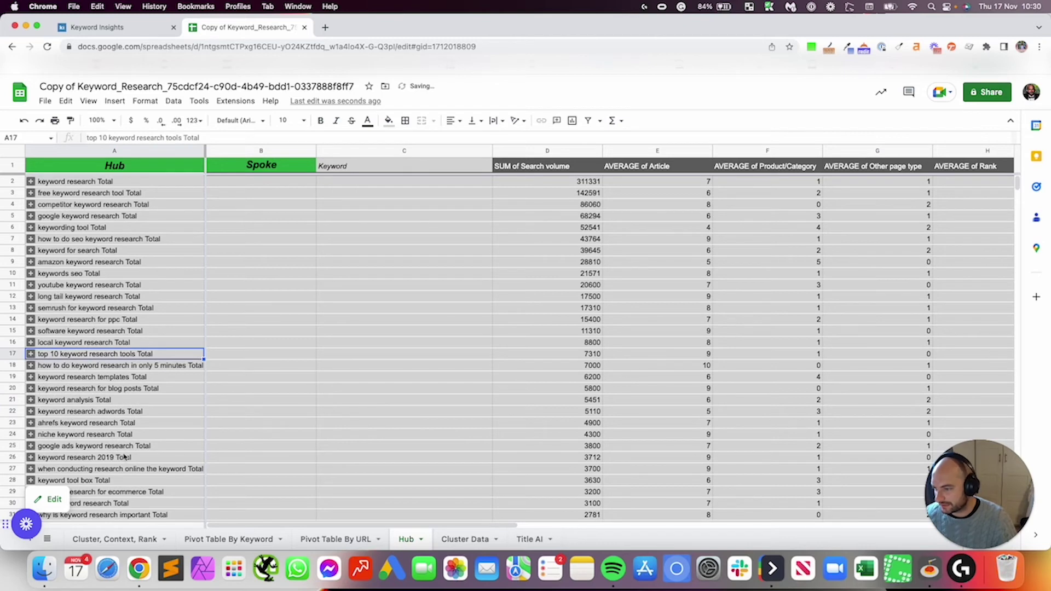
{"action": "scroll", "coordinate": [112, 417], "scroll_direction": "down", "scroll_amount": 3}
{"action": "left_click", "coordinate": [30, 411]}
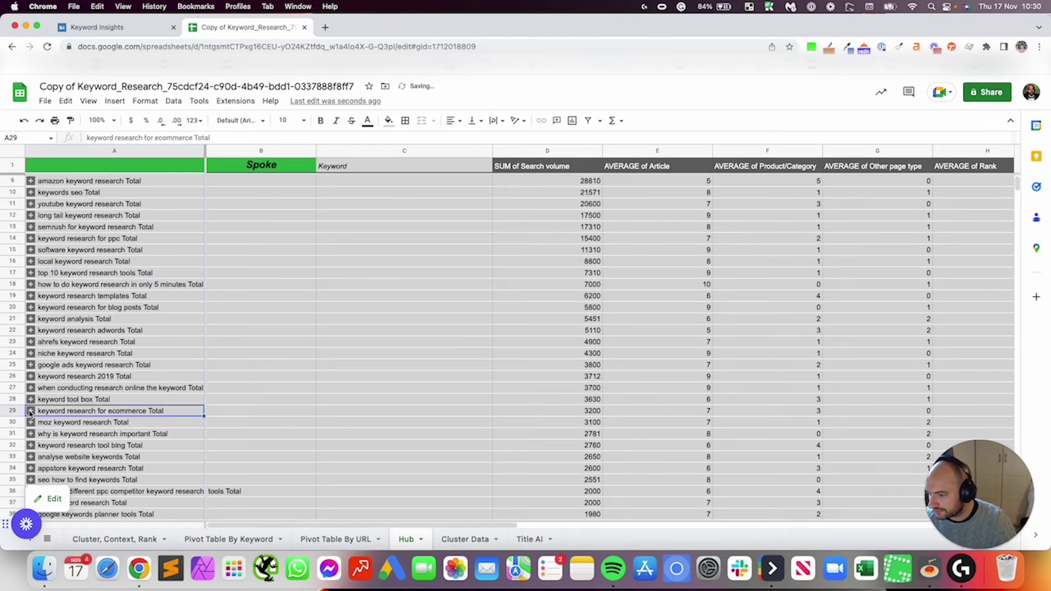
{"action": "scroll", "coordinate": [259, 409], "scroll_direction": "down", "scroll_amount": 2}
{"action": "left_click", "coordinate": [239, 344]}
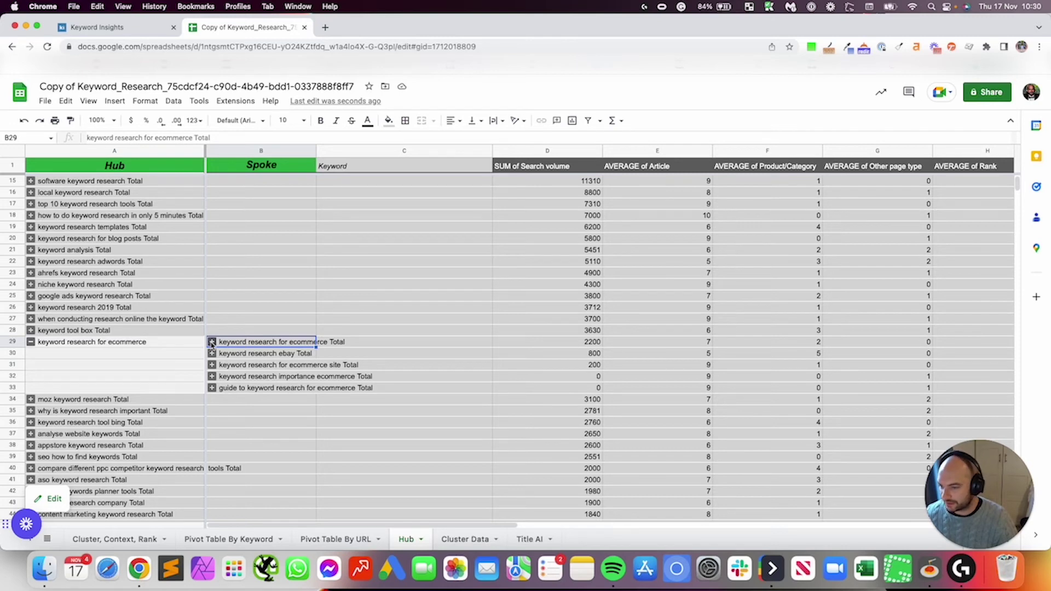
{"action": "left_click", "coordinate": [212, 343]}
{"action": "left_click_drag", "start_coordinate": [323, 343], "coordinate": [320, 383]}
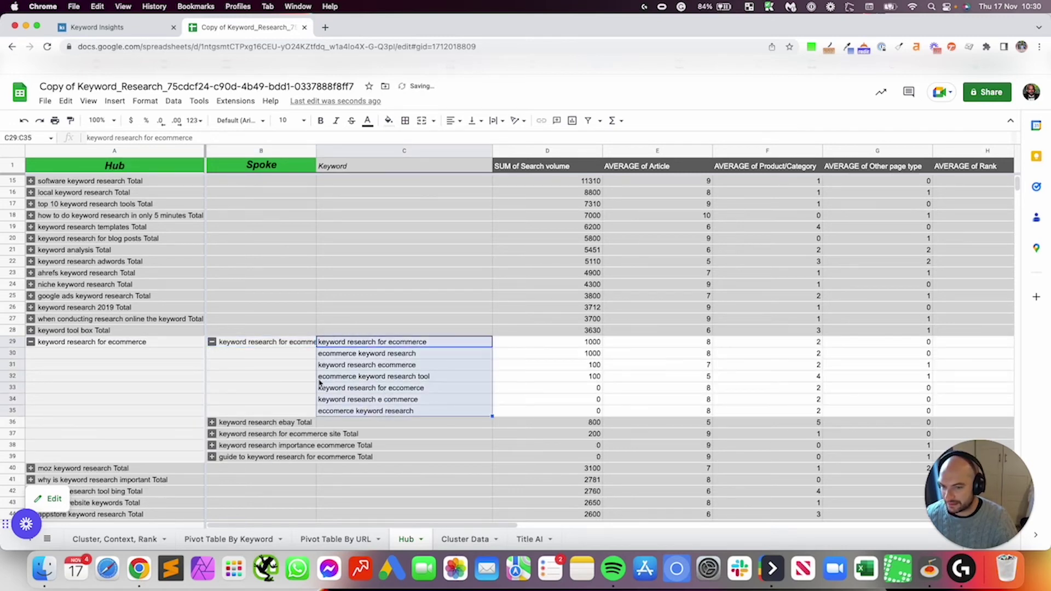
{"action": "left_click", "coordinate": [211, 341]}
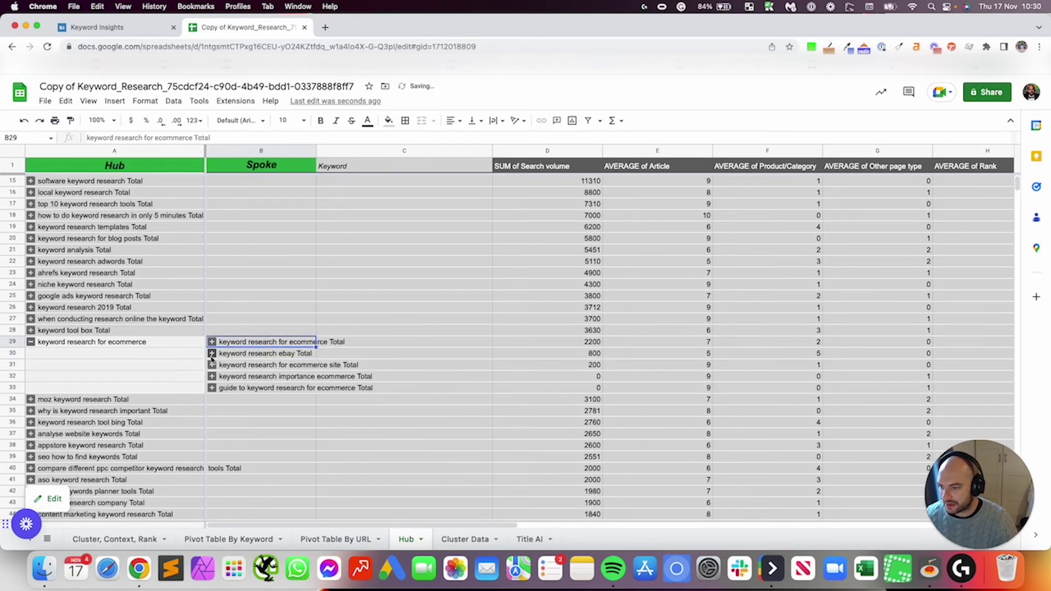
{"action": "left_click", "coordinate": [212, 355]}
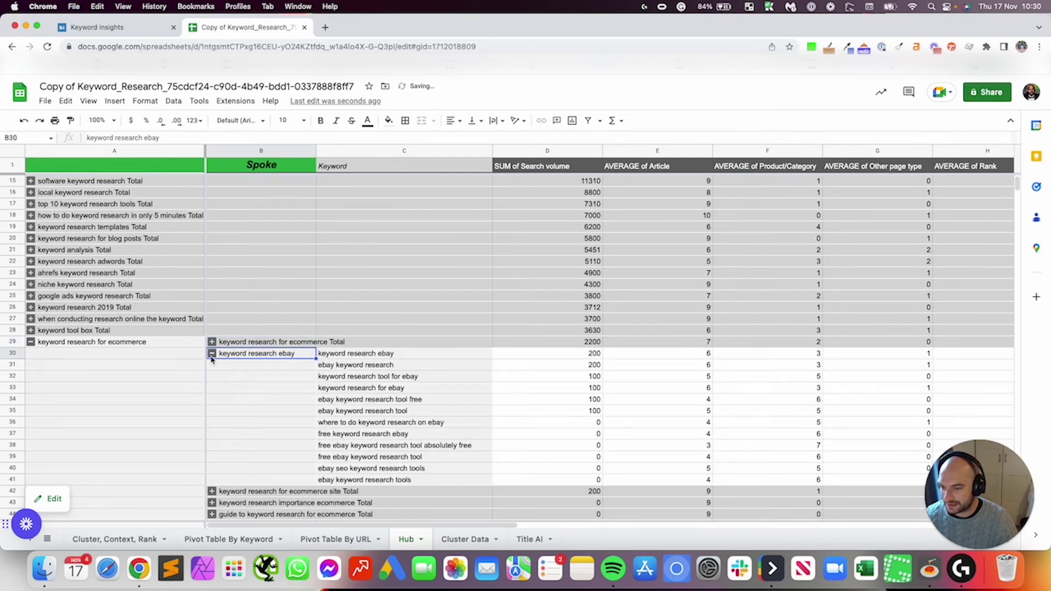
{"action": "left_click", "coordinate": [212, 354]}
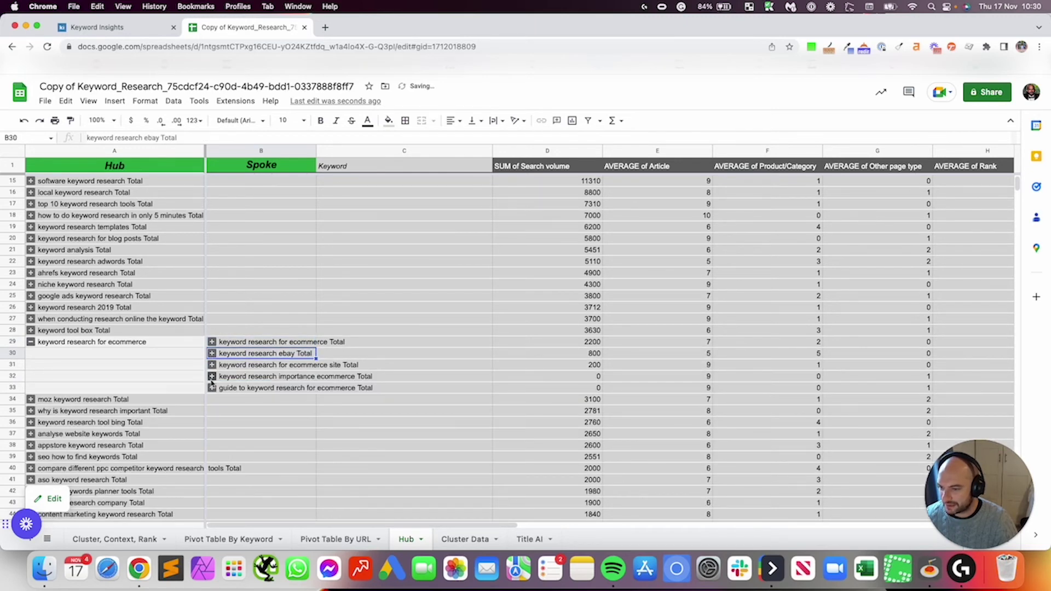
{"action": "left_click", "coordinate": [253, 380]}
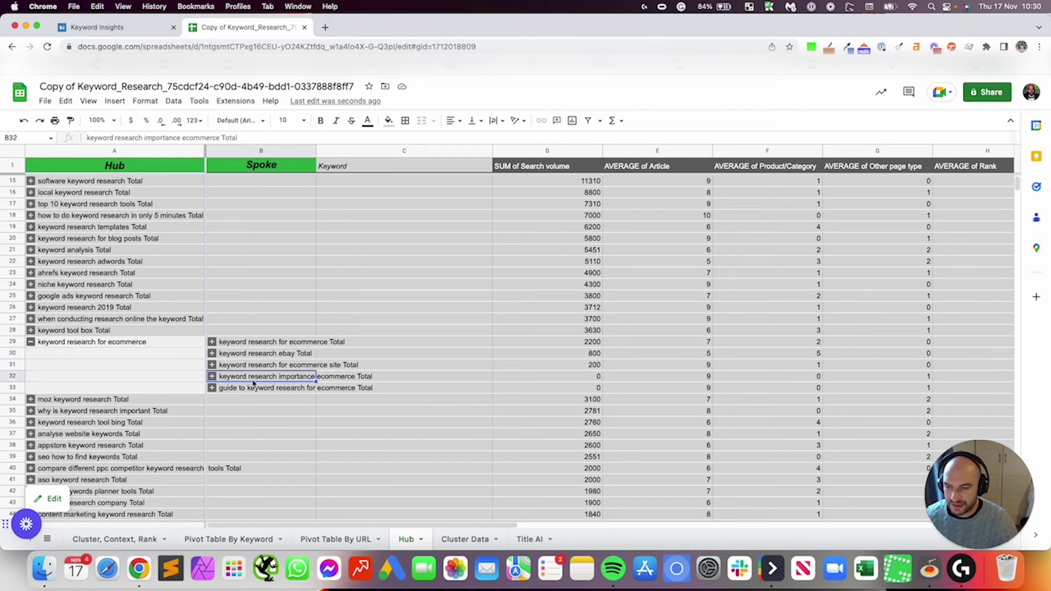
{"action": "left_click", "coordinate": [213, 376]}
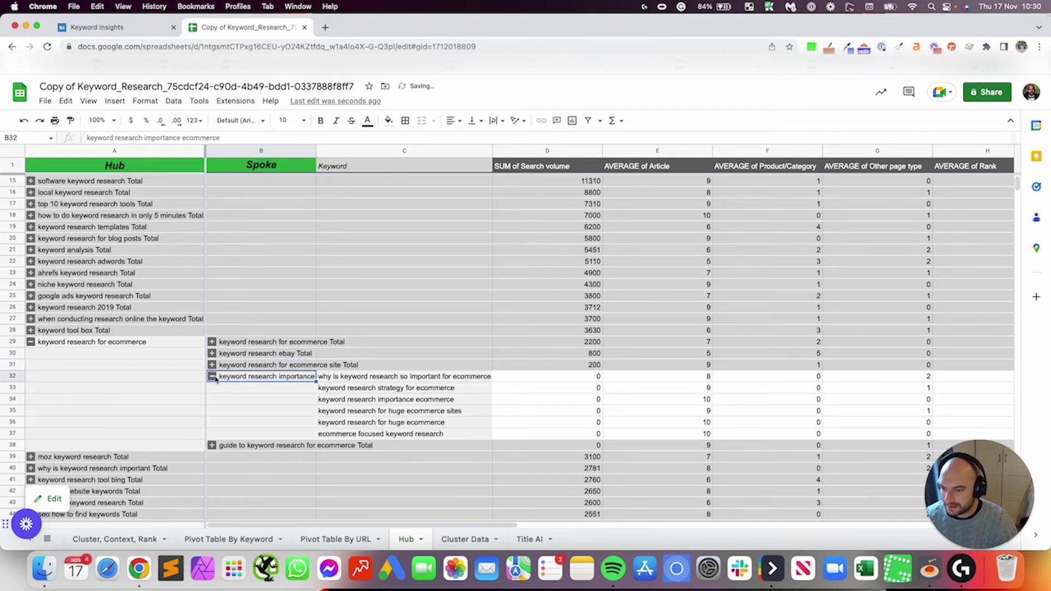
{"action": "left_click", "coordinate": [213, 376]}
{"action": "left_click", "coordinate": [215, 389]}
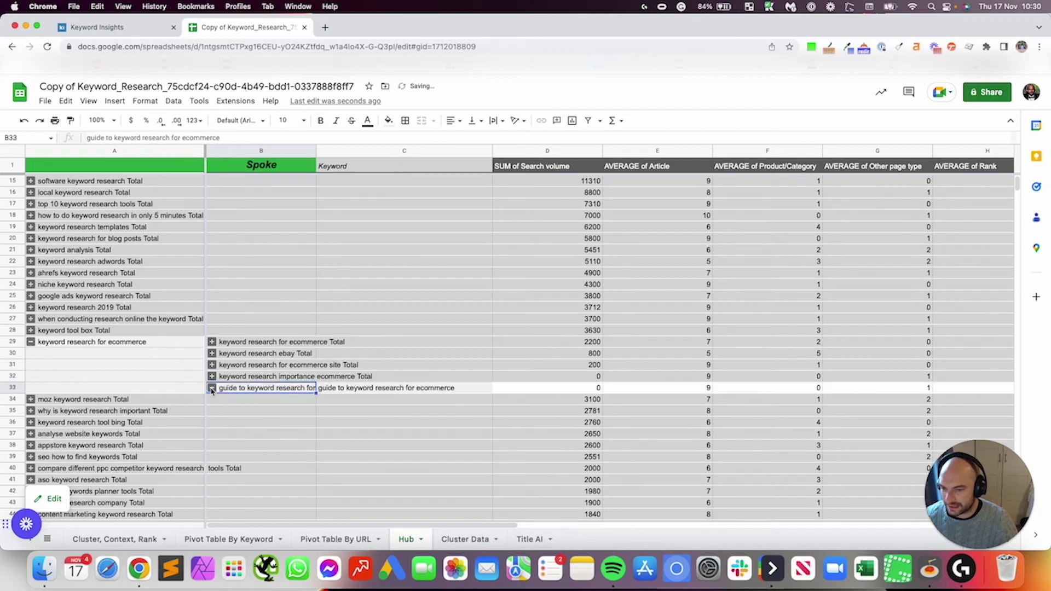
{"action": "left_click_drag", "start_coordinate": [588, 393], "coordinate": [277, 393]}
{"action": "left_click", "coordinate": [285, 391]}
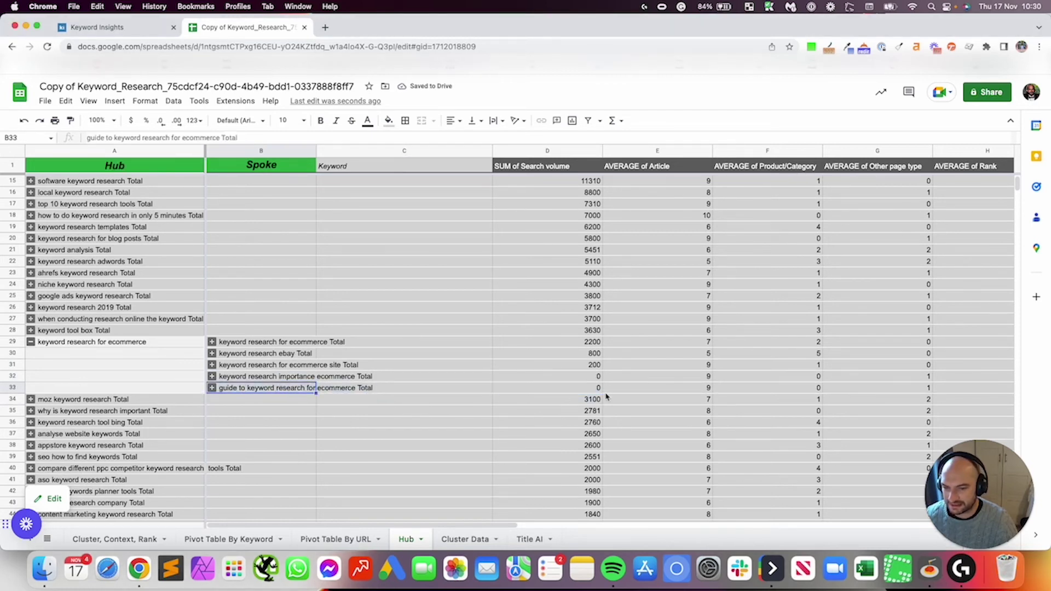
{"action": "left_click", "coordinate": [598, 389]}
{"action": "left_click", "coordinate": [261, 392]}
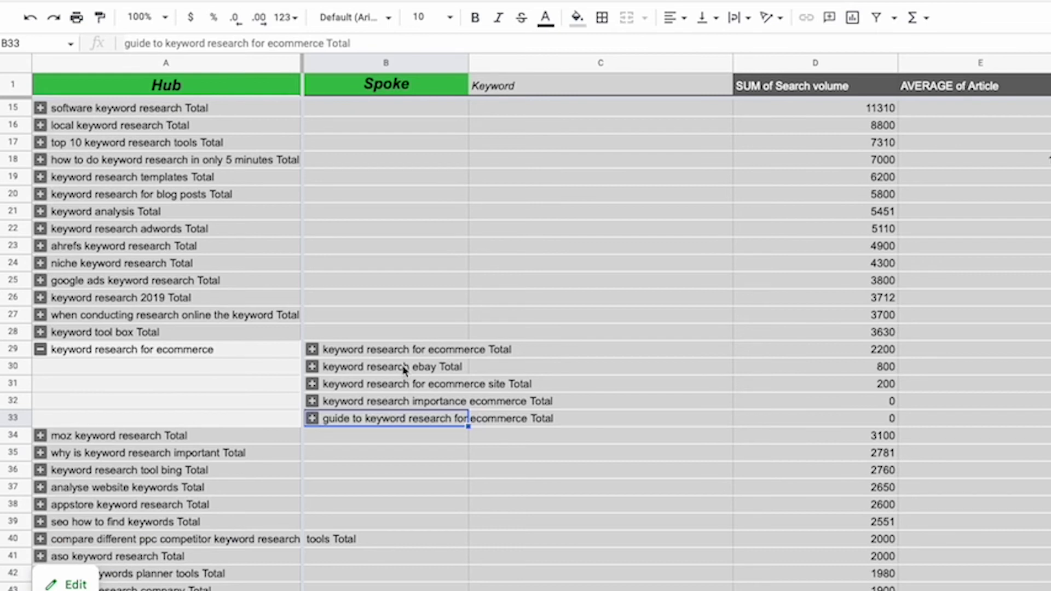
{"action": "left_click", "coordinate": [385, 405]}
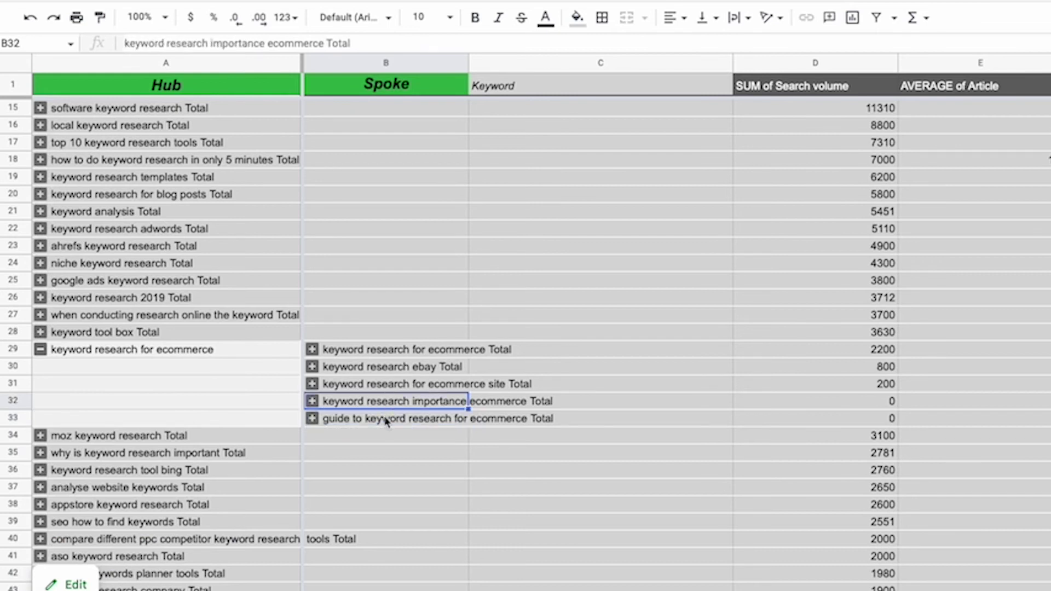
{"action": "left_click", "coordinate": [410, 354]}
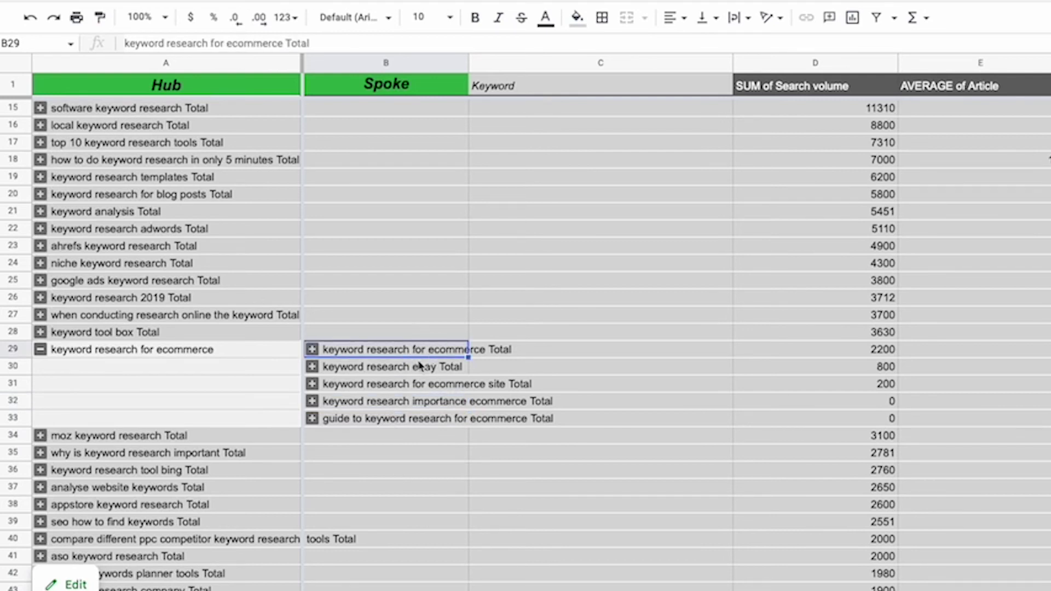
{"action": "left_click", "coordinate": [417, 369]}
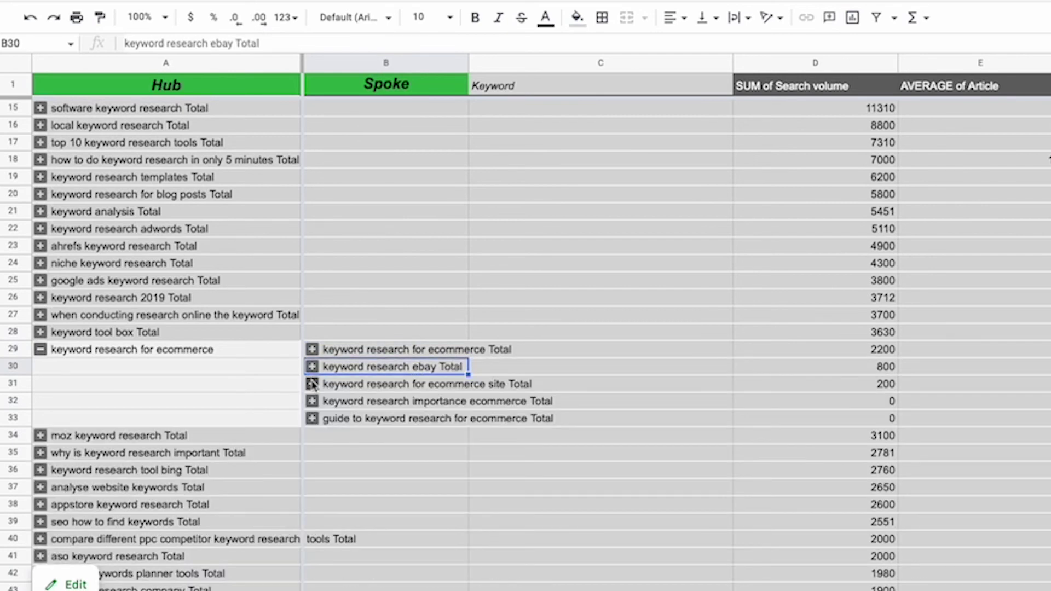
{"action": "left_click", "coordinate": [312, 384]}
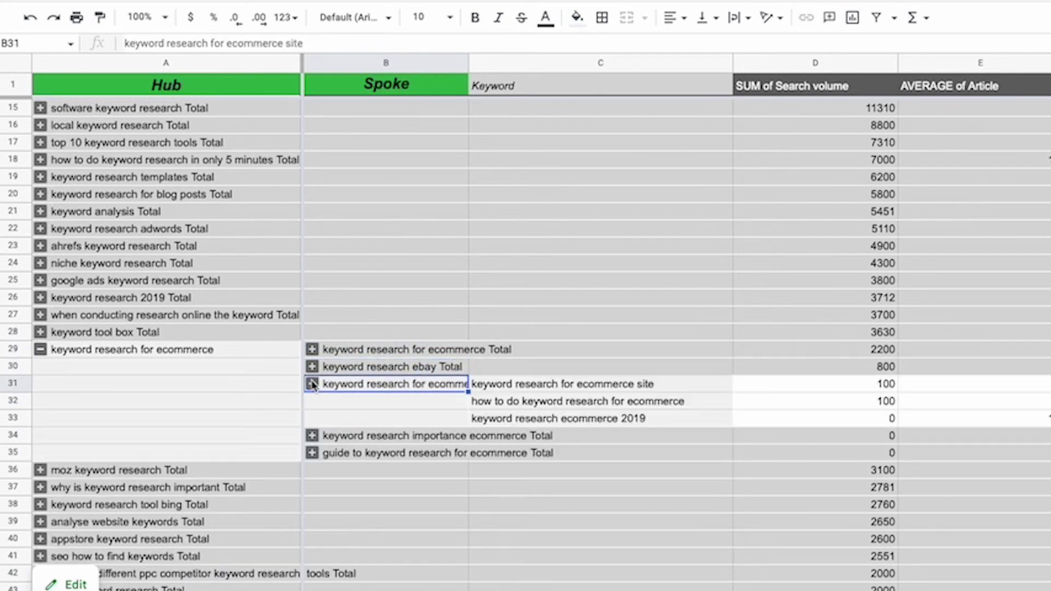
{"action": "left_click", "coordinate": [40, 349]}
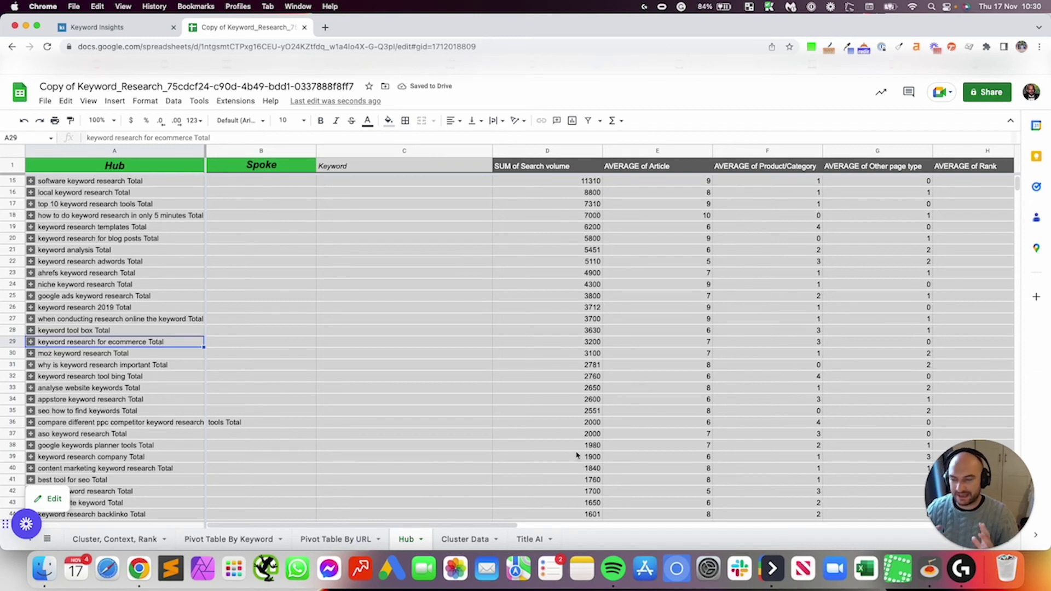
{"action": "left_click", "coordinate": [86, 207]}
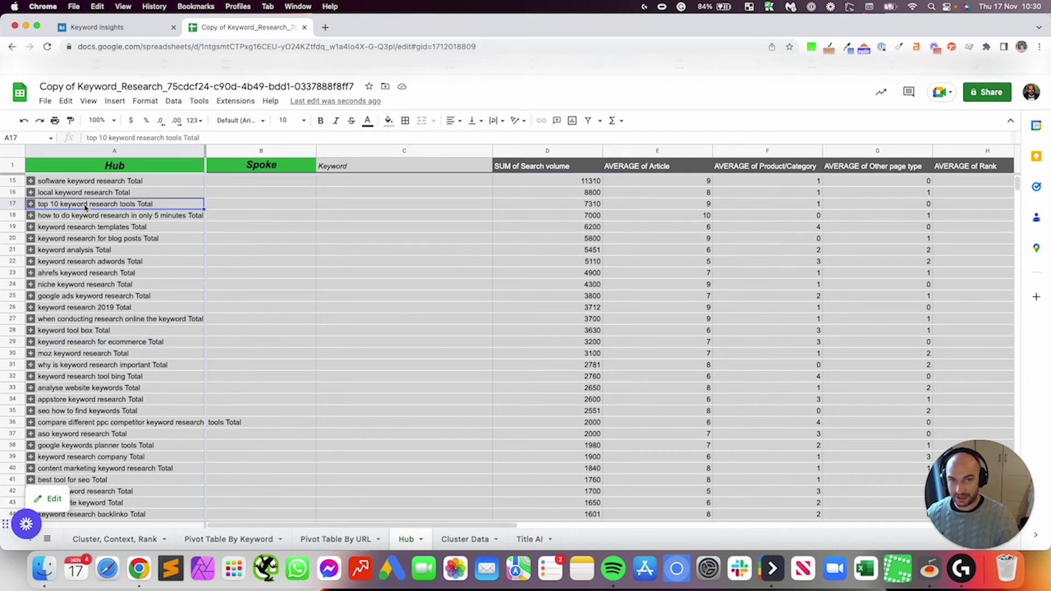
{"action": "left_click", "coordinate": [106, 251]}
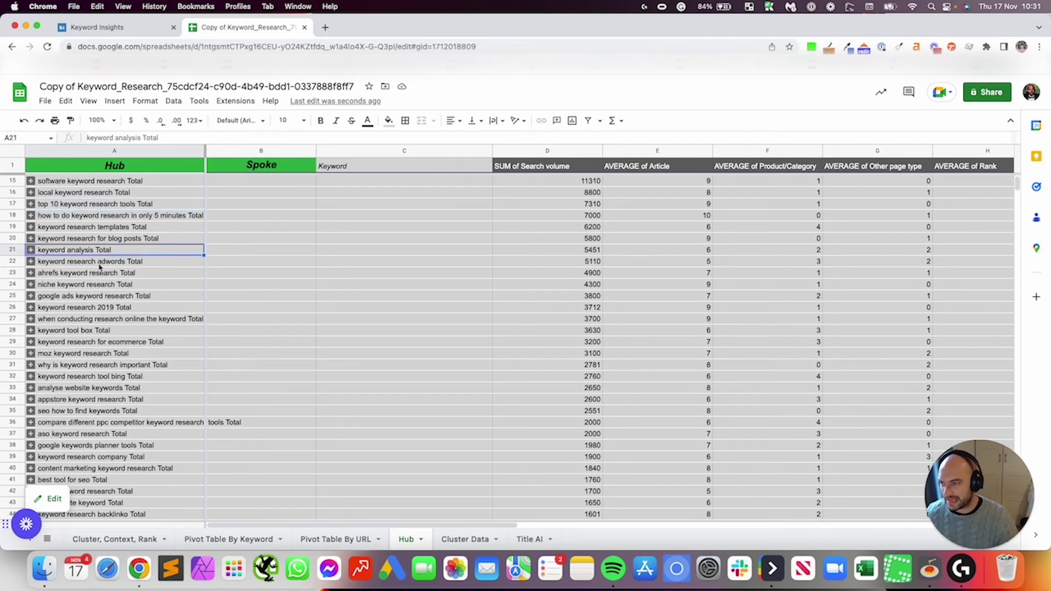
{"action": "left_click", "coordinate": [93, 298]}
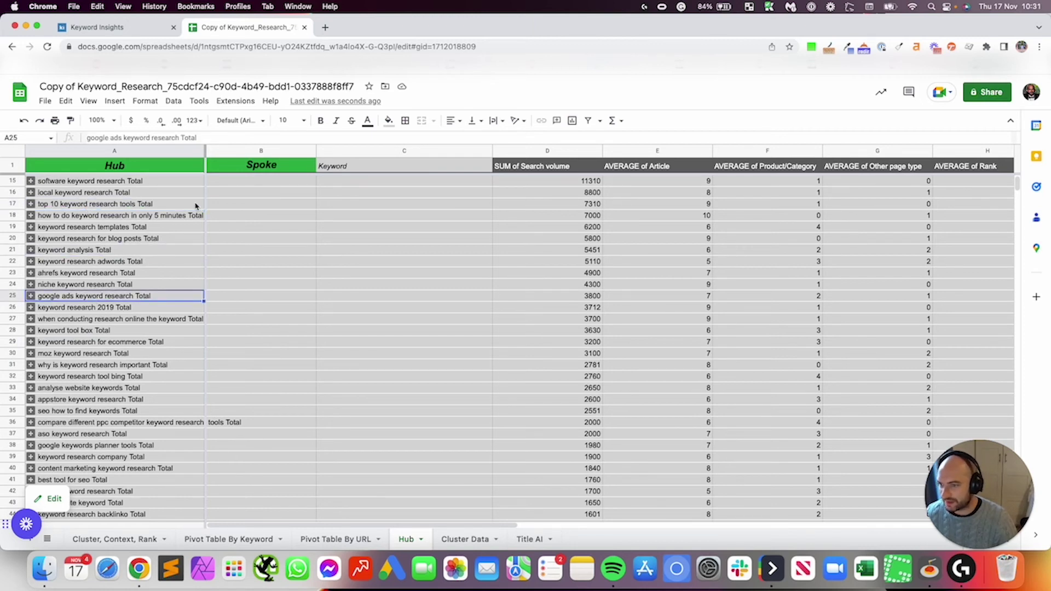
{"action": "left_click", "coordinate": [245, 207]}
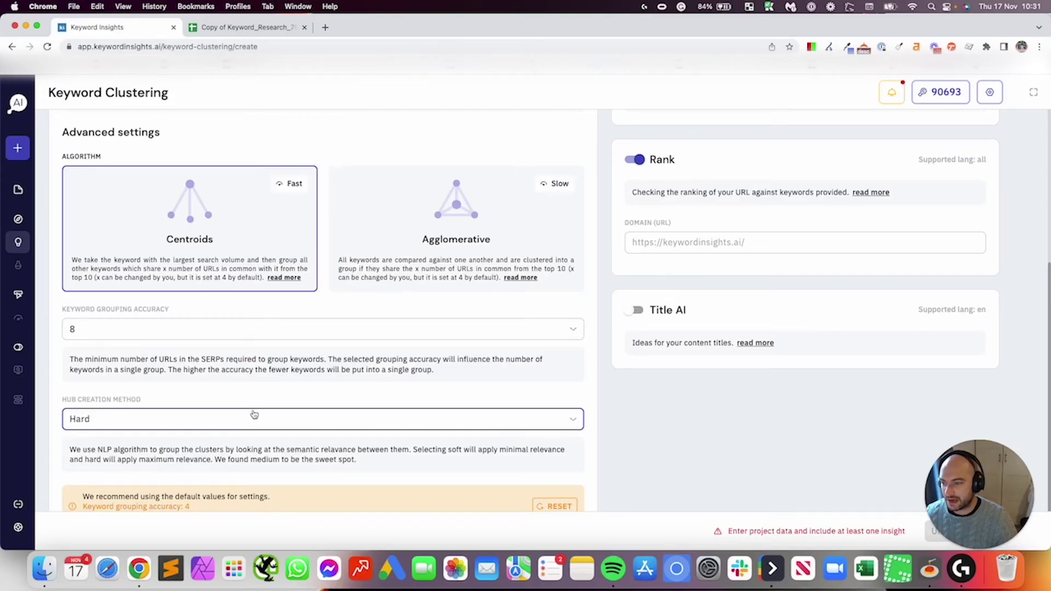
{"action": "left_click", "coordinate": [255, 422]}
Return to the keyword research spreadsheet and select clusters' keyword lists on the Cluster Data sheet
{"action": "left_click", "coordinate": [243, 27]}
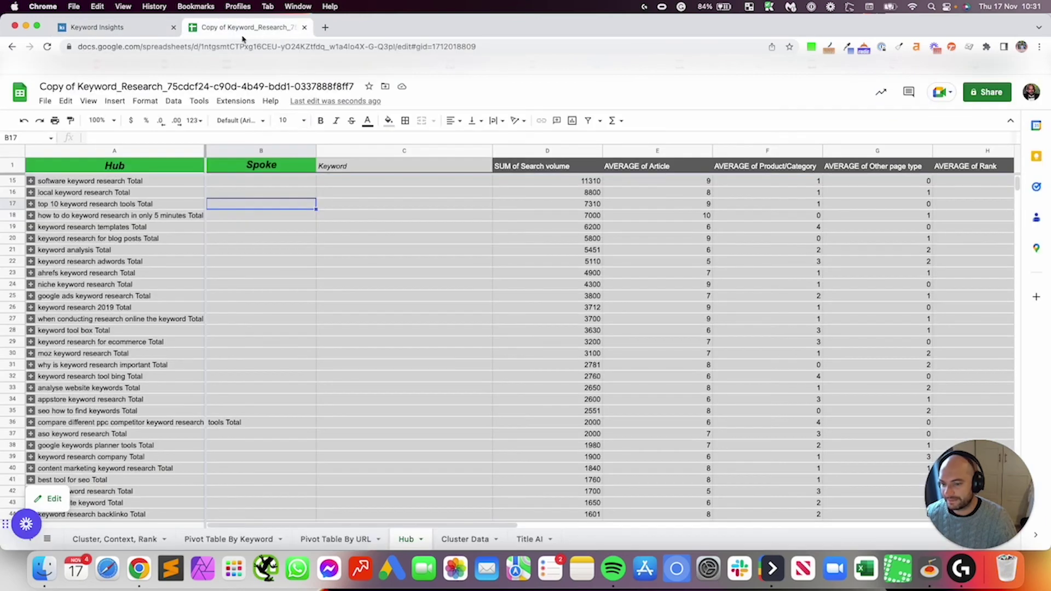
{"action": "left_click", "coordinate": [465, 540]}
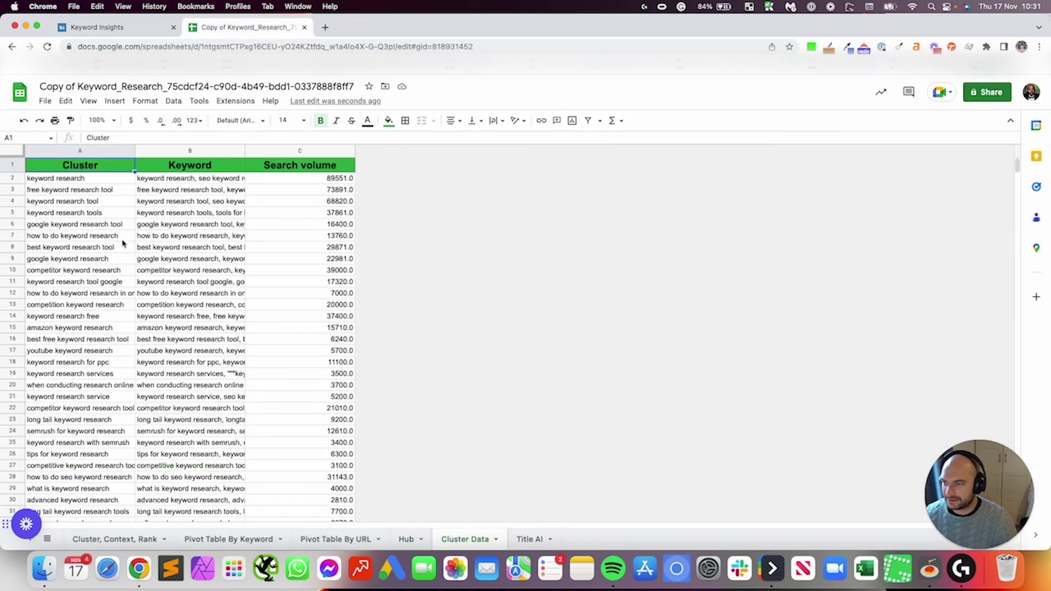
{"action": "left_click_drag", "start_coordinate": [219, 213], "coordinate": [208, 362]}
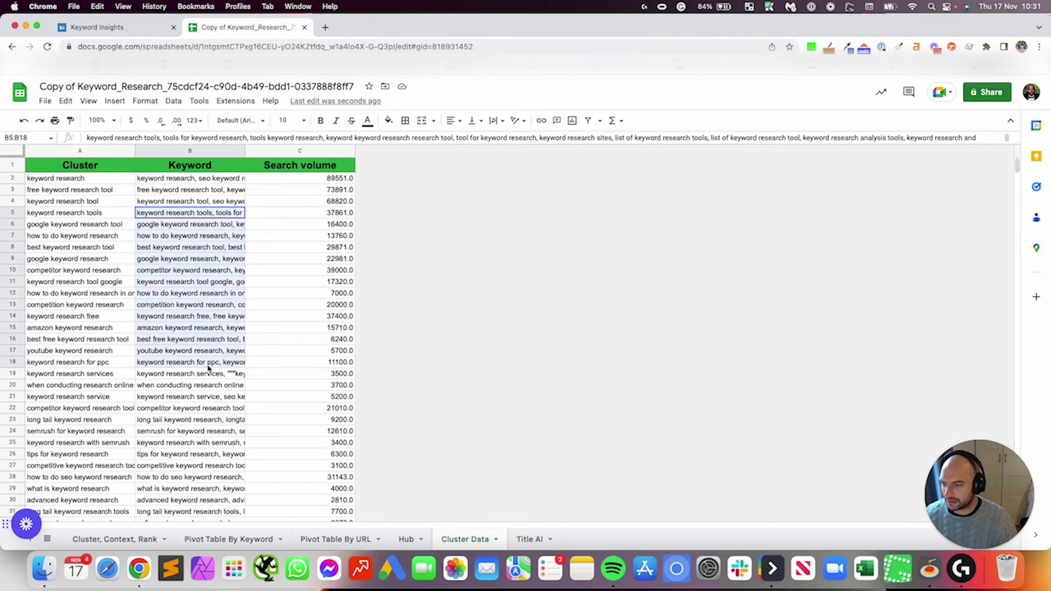
{"action": "left_click", "coordinate": [106, 213]}
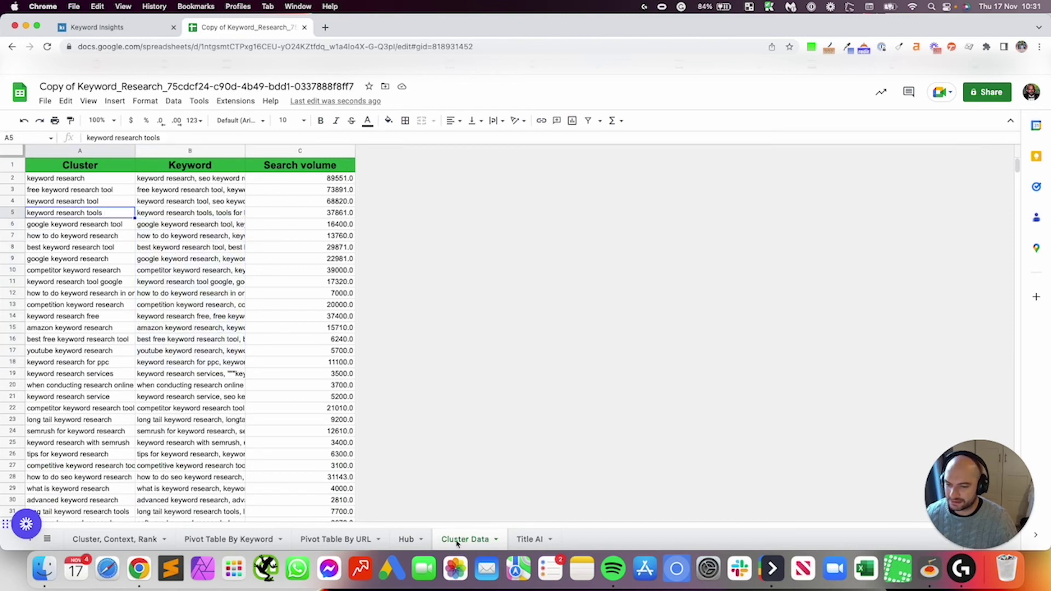
Look over the Title AI title suggestions, then go back to the Cluster, Context, Rank sheet
{"action": "left_click", "coordinate": [129, 541]}
{"action": "left_click", "coordinate": [529, 539]}
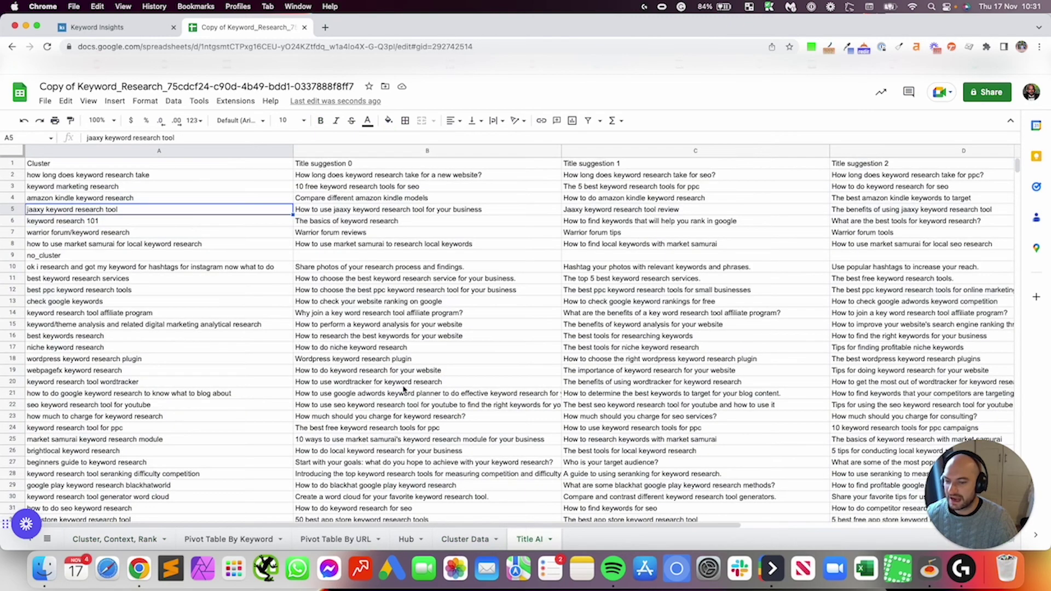
{"action": "scroll", "coordinate": [430, 274], "scroll_direction": "right", "scroll_amount": 6}
{"action": "scroll", "coordinate": [448, 289], "scroll_direction": "left", "scroll_amount": 6}
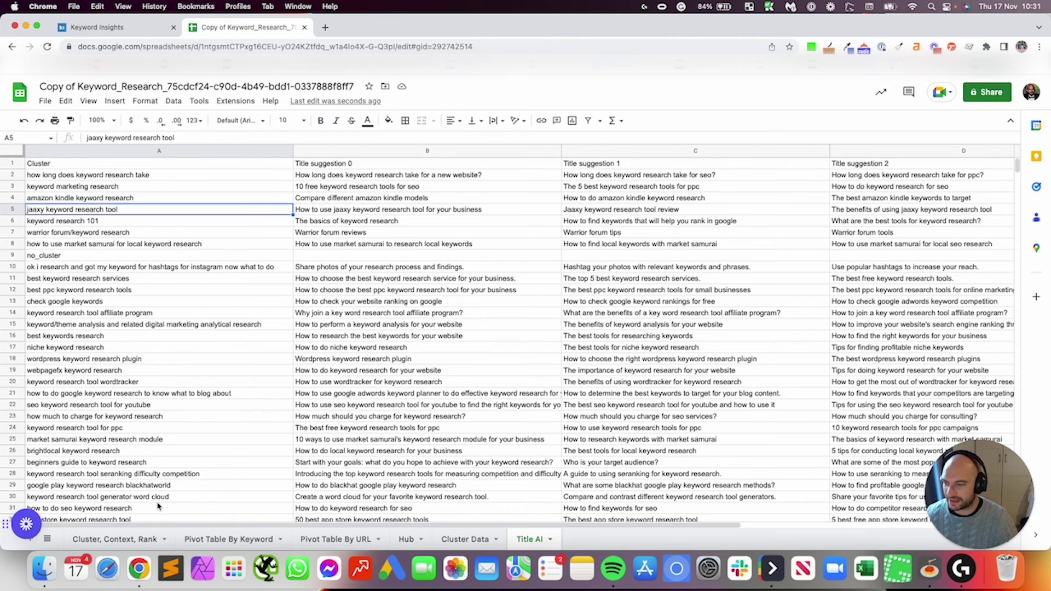
{"action": "left_click", "coordinate": [130, 540]}
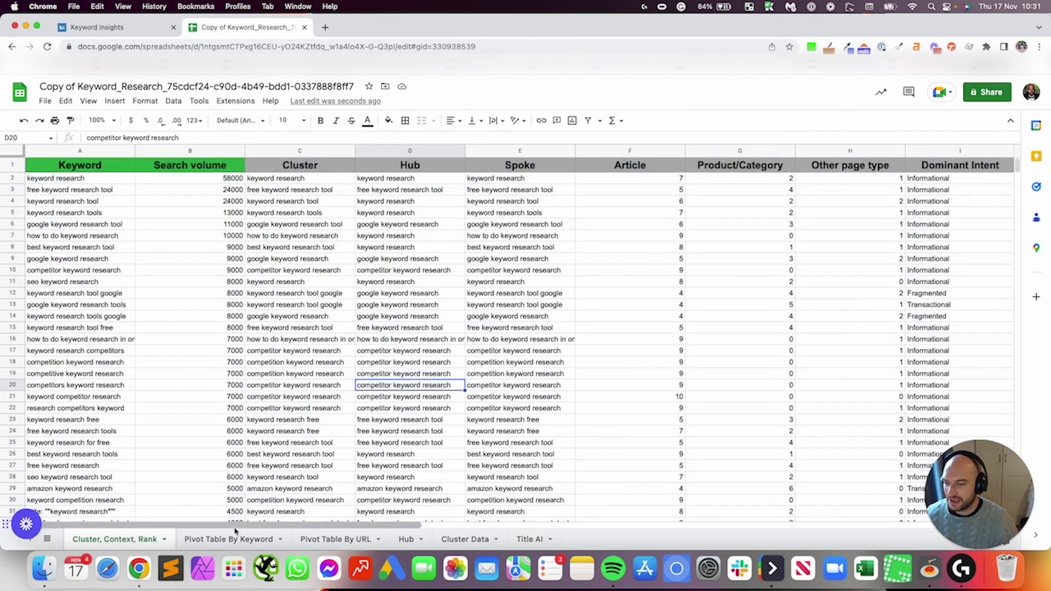
Check the keyword research tools group in Pivot Table By Keyword, then return to the Hub pivot
{"action": "left_click", "coordinate": [232, 539]}
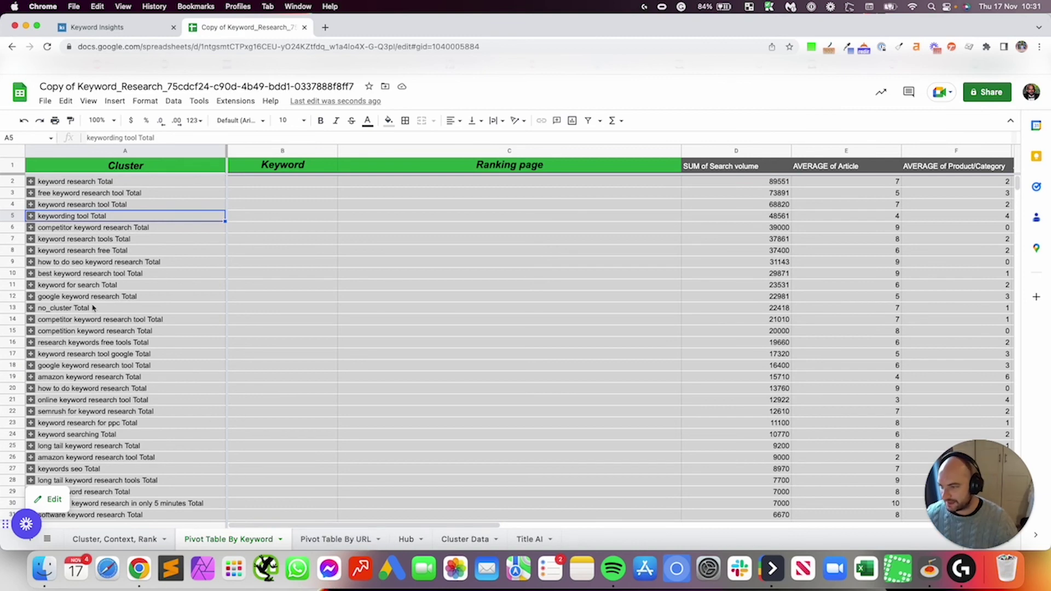
{"action": "left_click", "coordinate": [30, 239]}
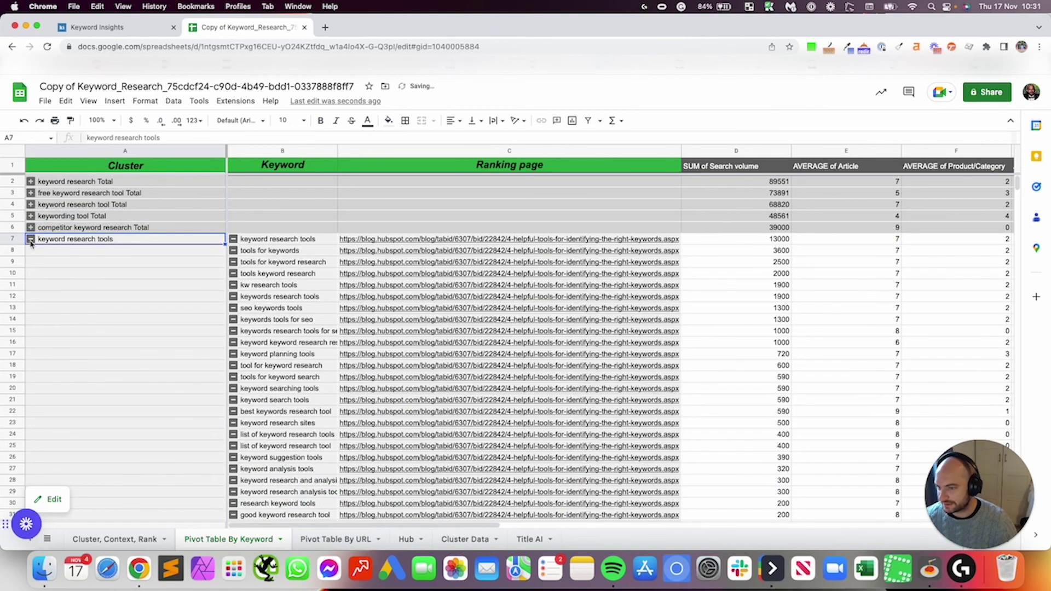
{"action": "left_click", "coordinate": [31, 239]}
{"action": "left_click", "coordinate": [404, 540]}
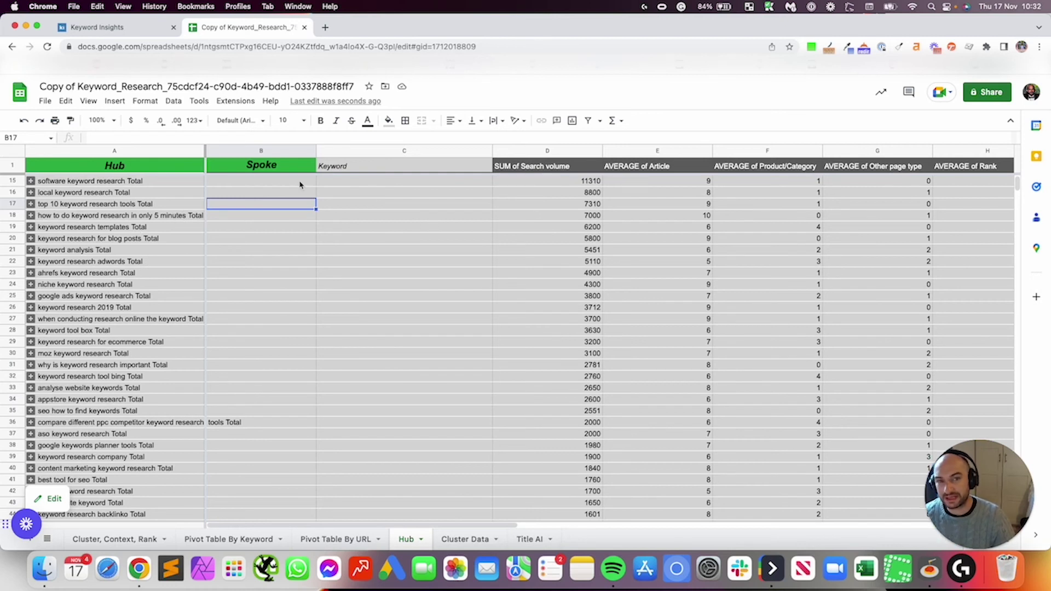
Expand the top 10 keyword research tools hub and review its spokes' average rank values
{"action": "left_click", "coordinate": [31, 204]}
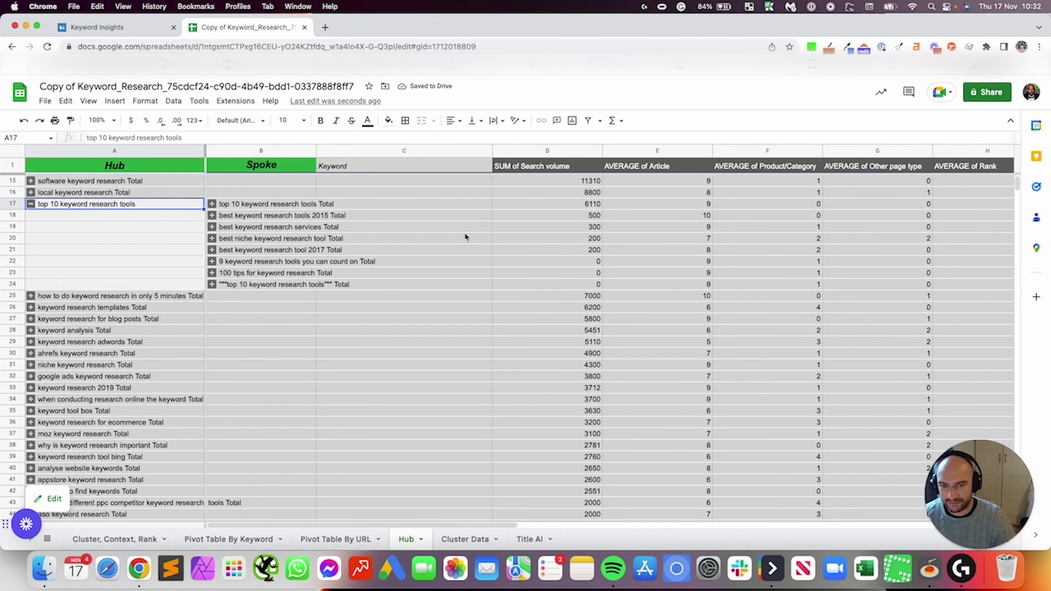
{"action": "scroll", "coordinate": [790, 222], "scroll_direction": "right", "scroll_amount": 3}
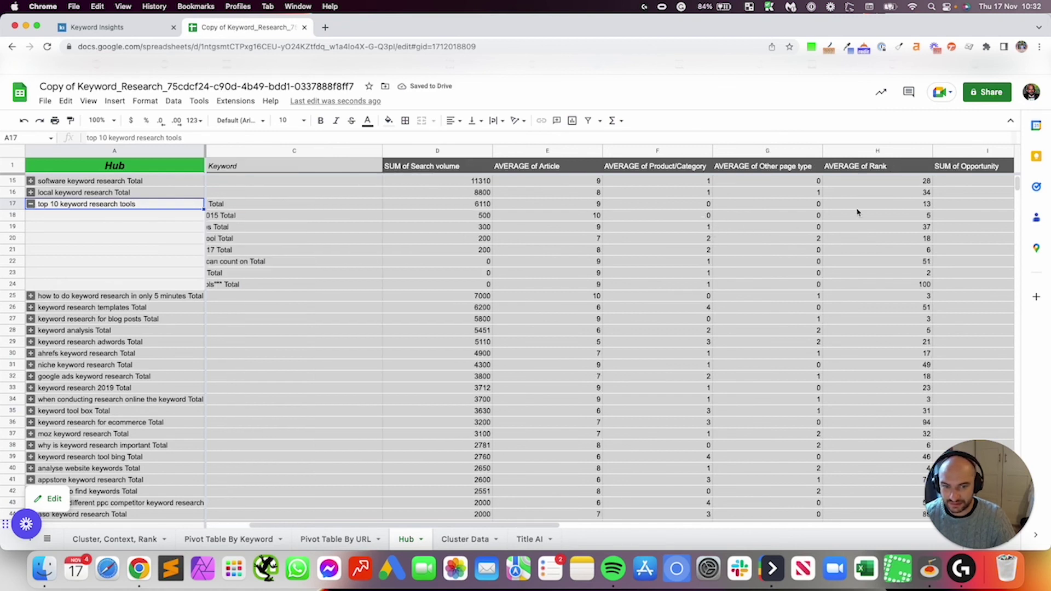
{"action": "left_click_drag", "start_coordinate": [857, 209], "coordinate": [860, 235]}
{"action": "scroll", "coordinate": [769, 236], "scroll_direction": "left", "scroll_amount": 3}
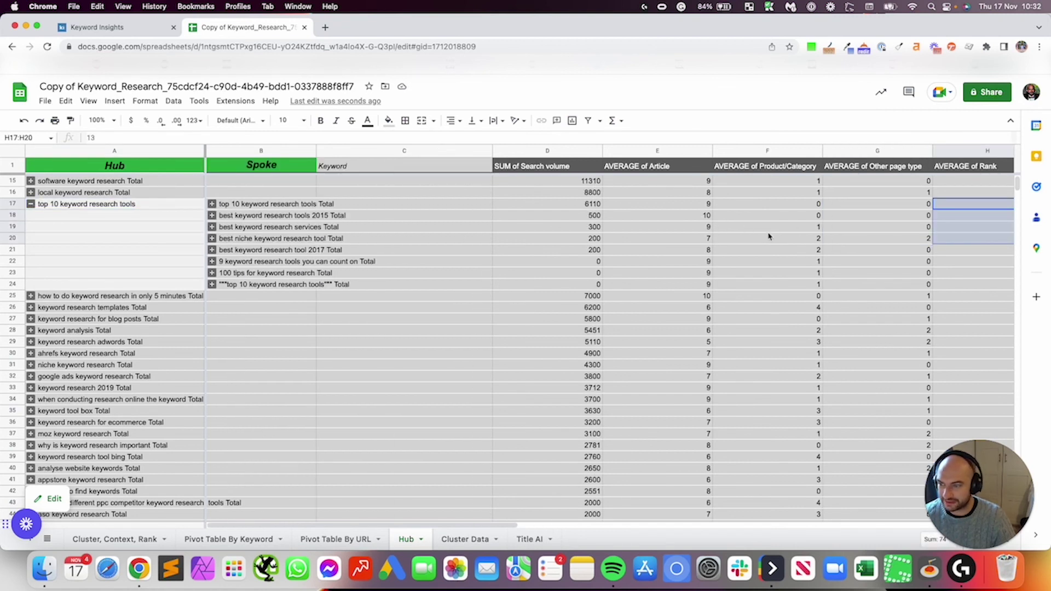
{"action": "left_click", "coordinate": [212, 216]}
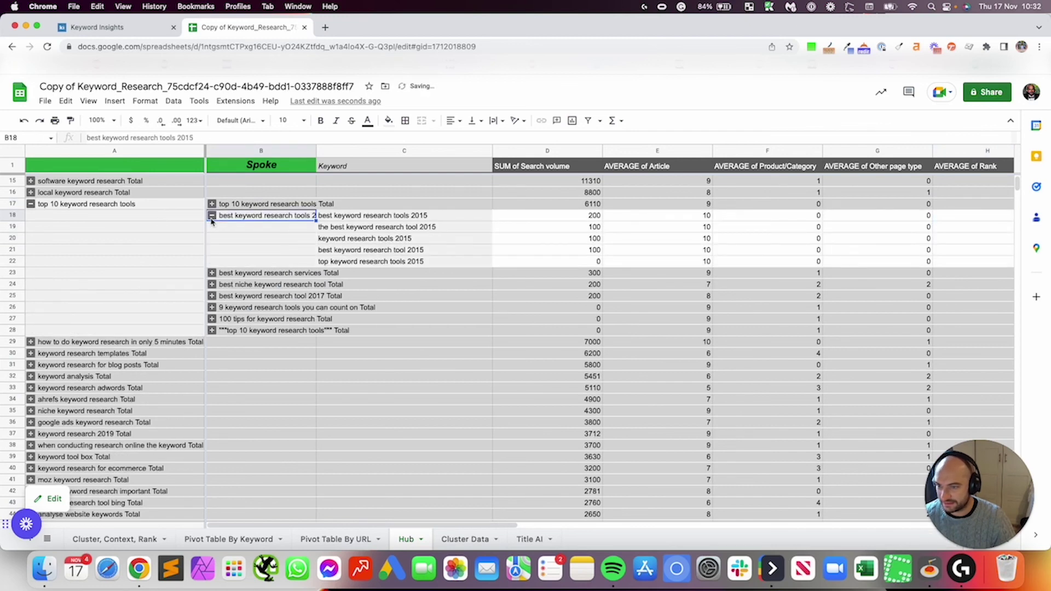
{"action": "left_click", "coordinate": [212, 215]}
Select the top 10 hub's spokes and open the pivot table editor
{"action": "left_click", "coordinate": [211, 239]}
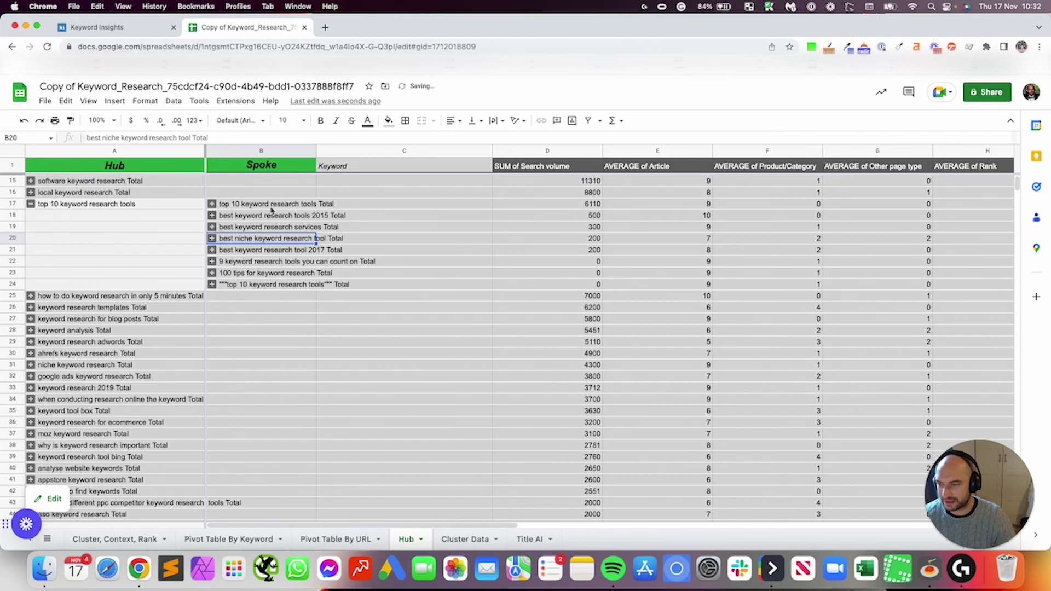
{"action": "left_click_drag", "start_coordinate": [271, 205], "coordinate": [257, 276]}
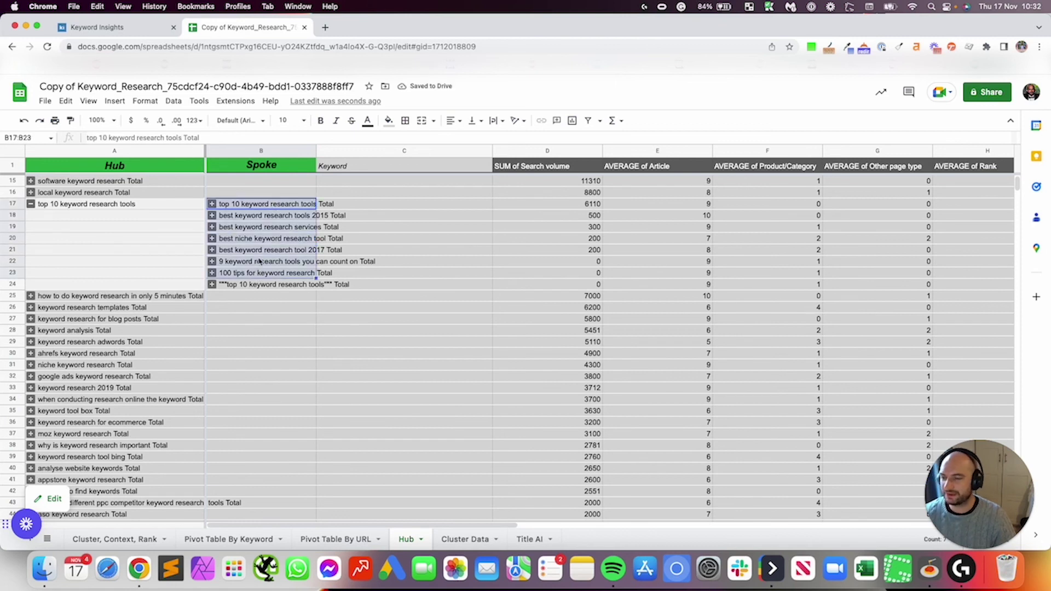
{"action": "left_click", "coordinate": [268, 193]}
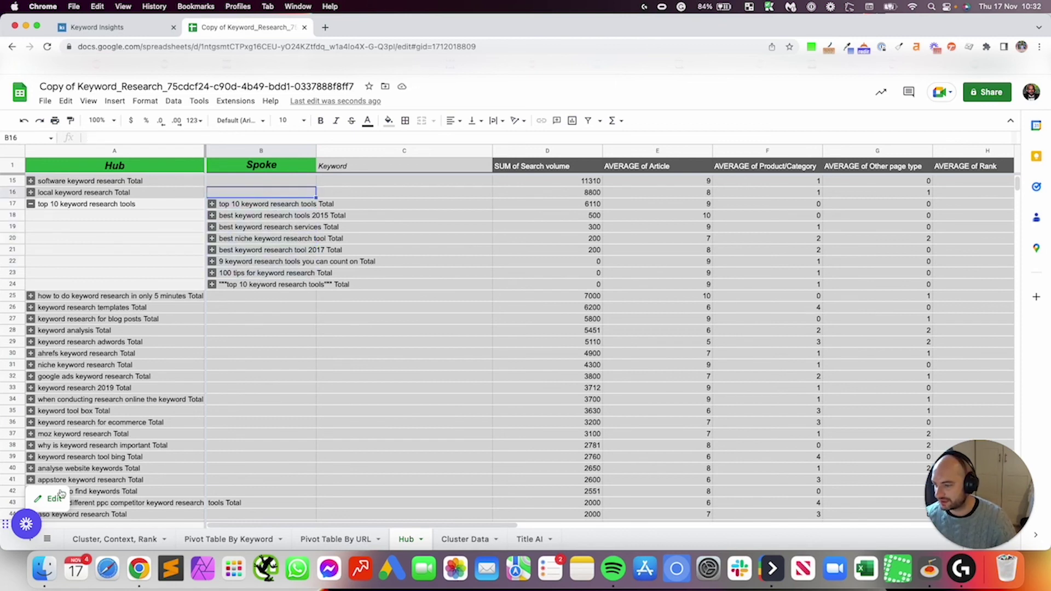
{"action": "left_click", "coordinate": [58, 499]}
Add Ranking page as a row grouping, check a spoke's pages, and collapse the top 10 hub
{"action": "scroll", "coordinate": [854, 274], "scroll_direction": "down", "scroll_amount": 2}
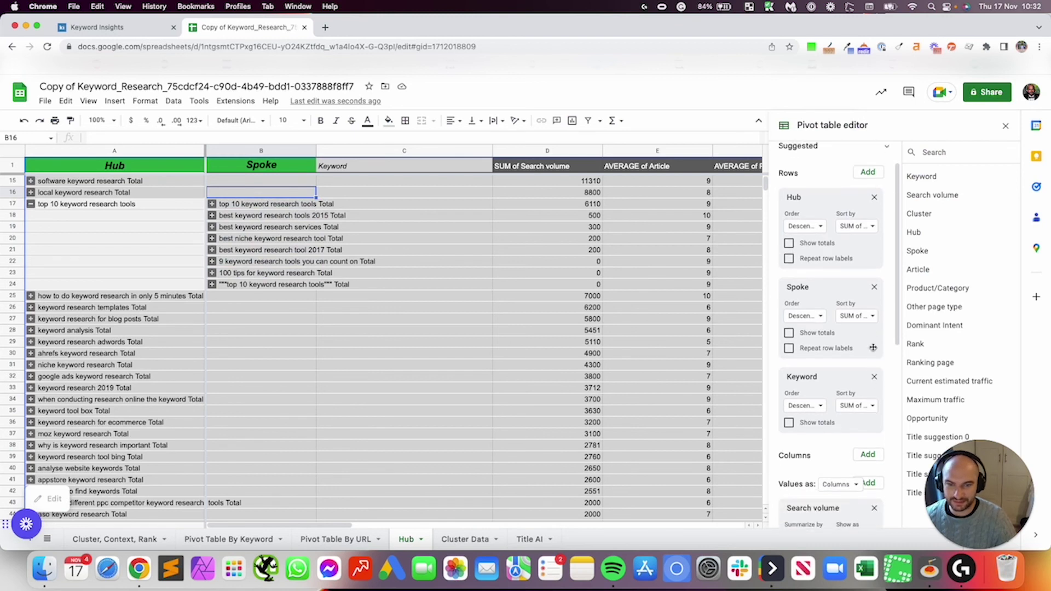
{"action": "left_click", "coordinate": [867, 173]}
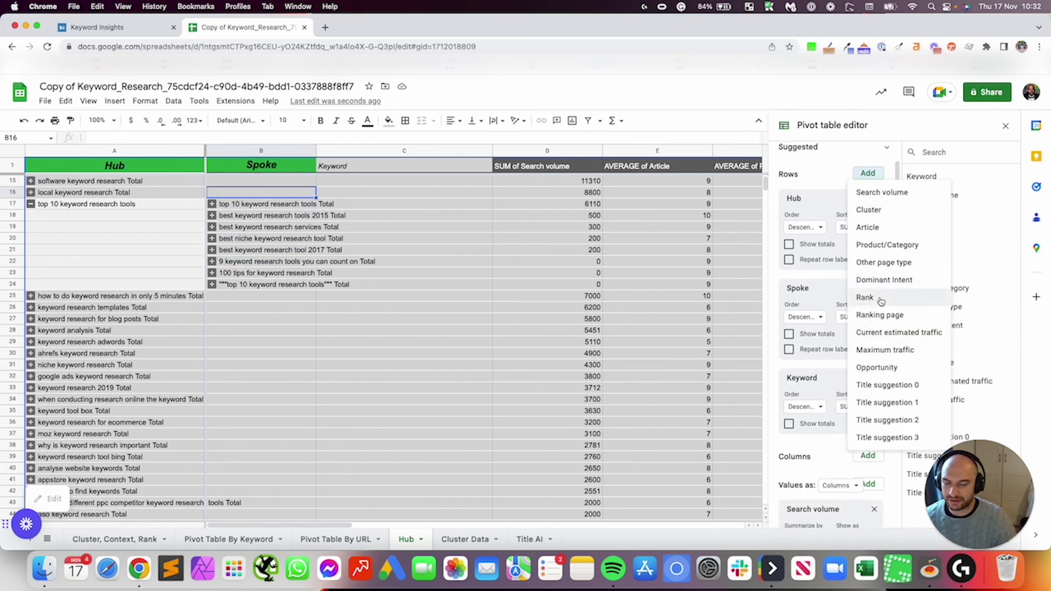
{"action": "left_click", "coordinate": [880, 316]}
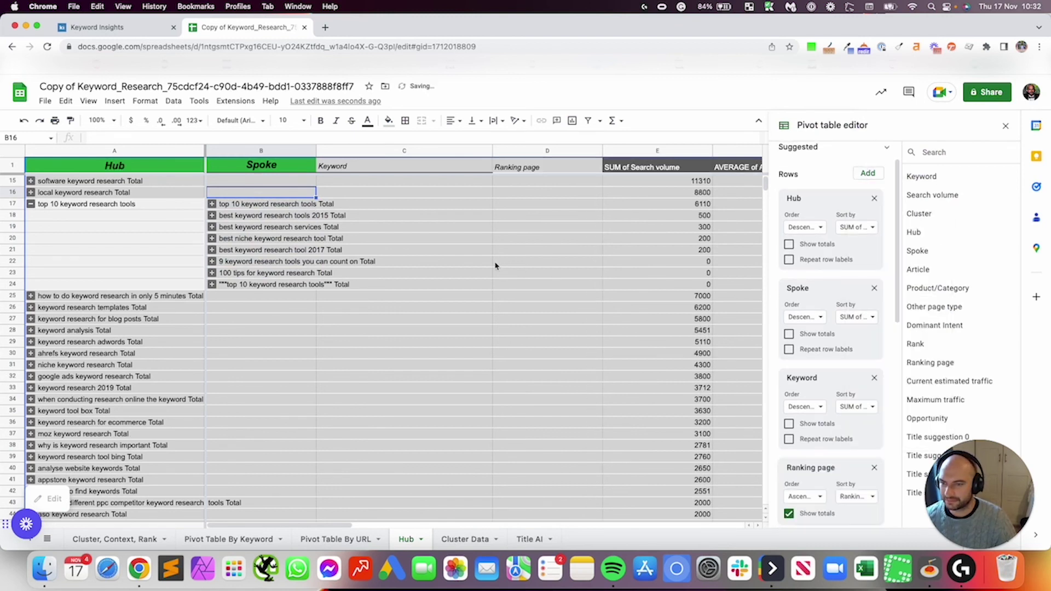
{"action": "left_click", "coordinate": [212, 216]}
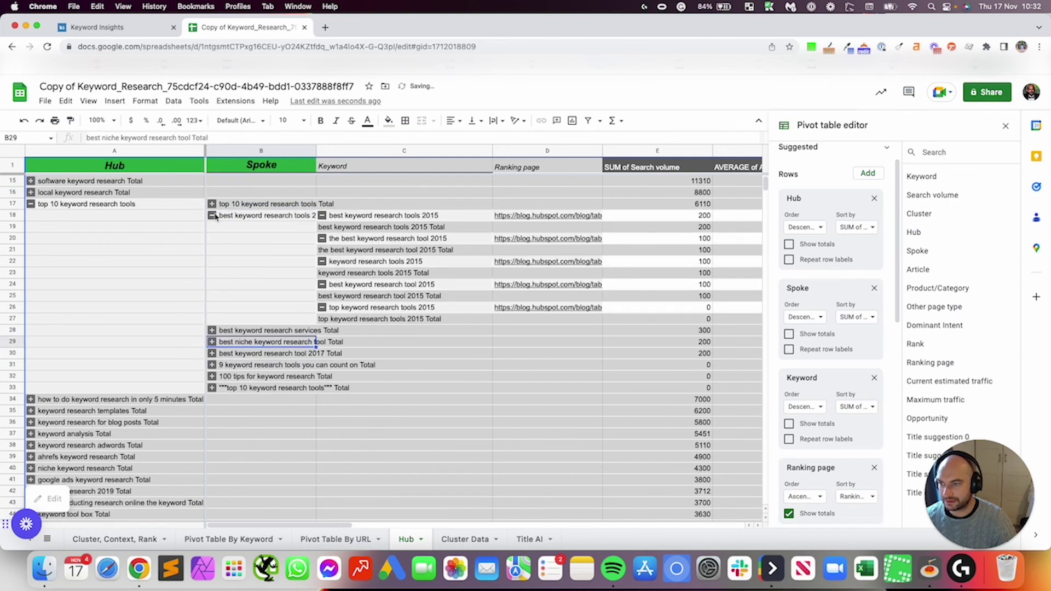
{"action": "left_click", "coordinate": [212, 216]}
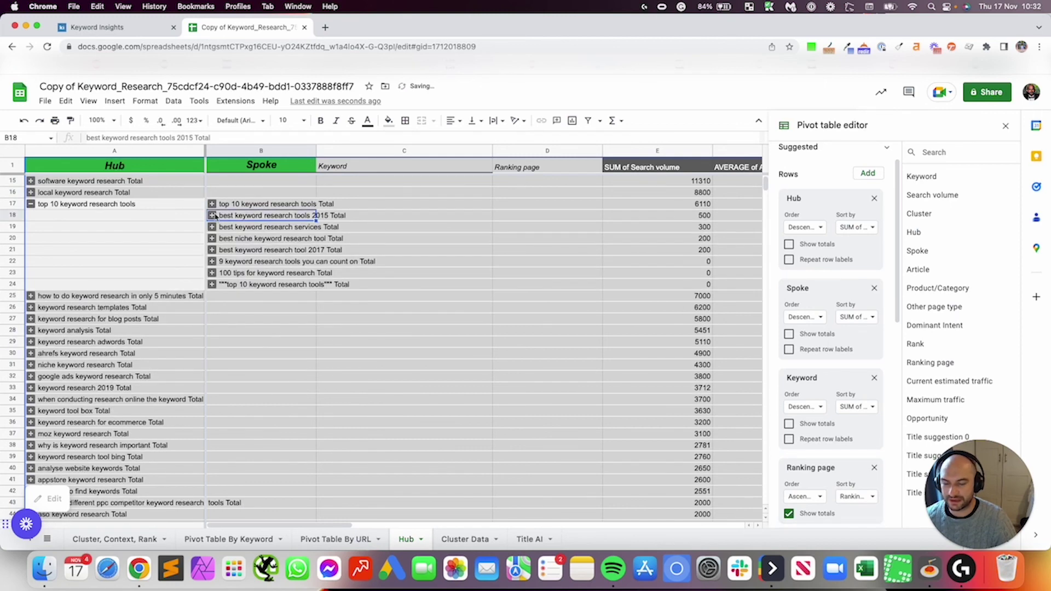
{"action": "left_click", "coordinate": [31, 204]}
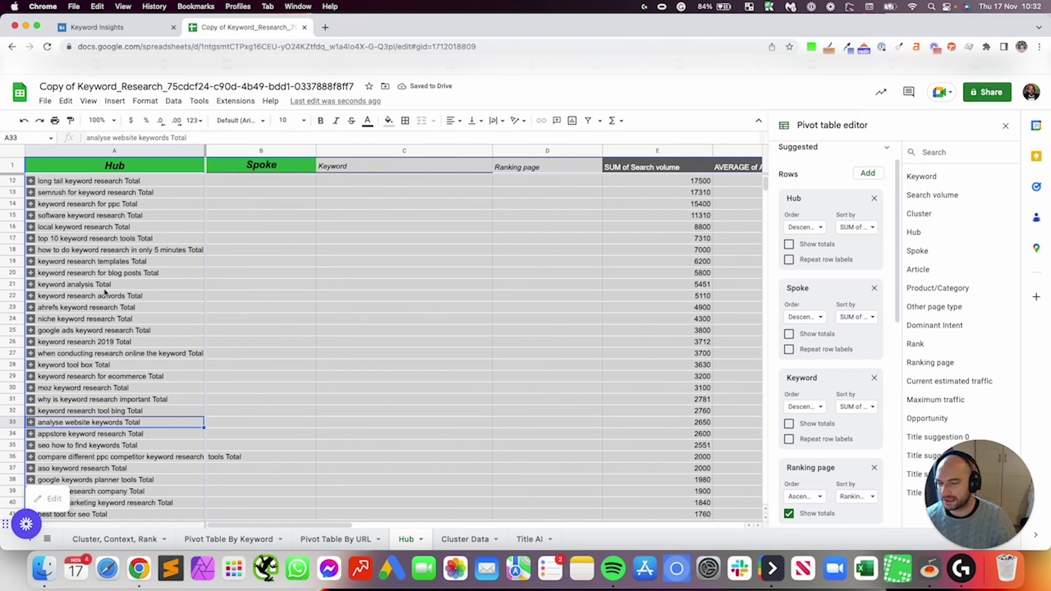